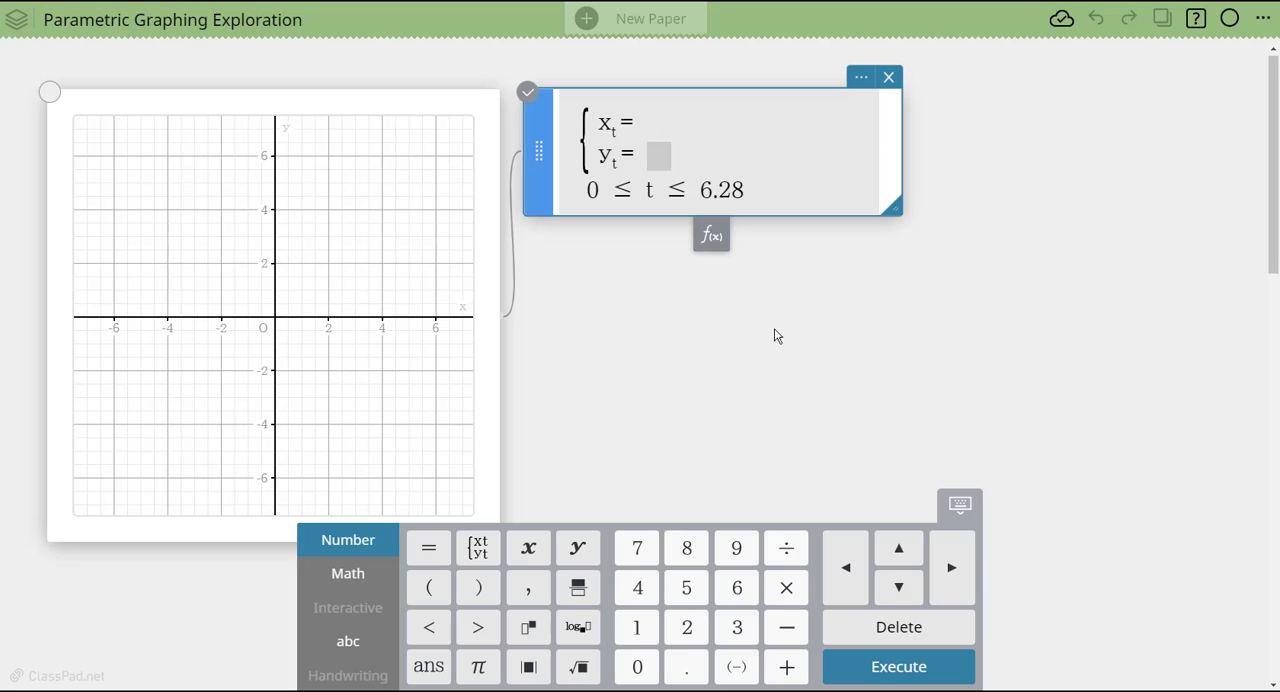
- Enter sin(t) as the x-expression of the parametric equation
click(353, 573)
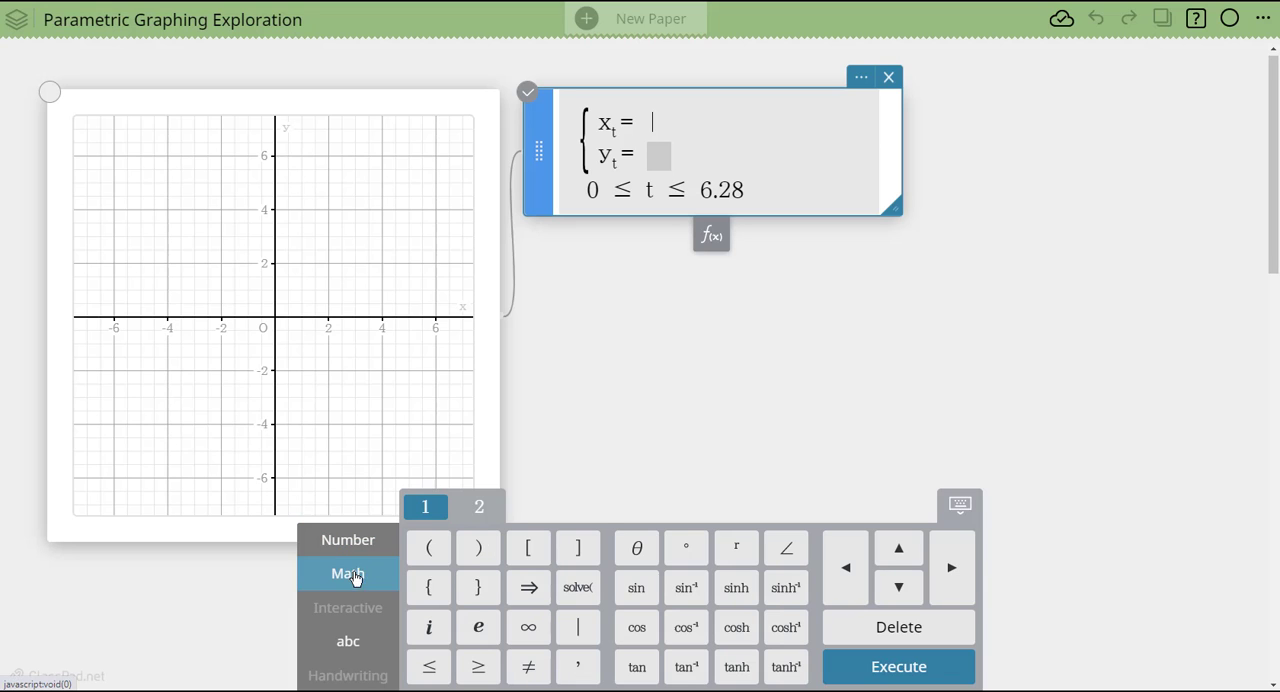
click(368, 546)
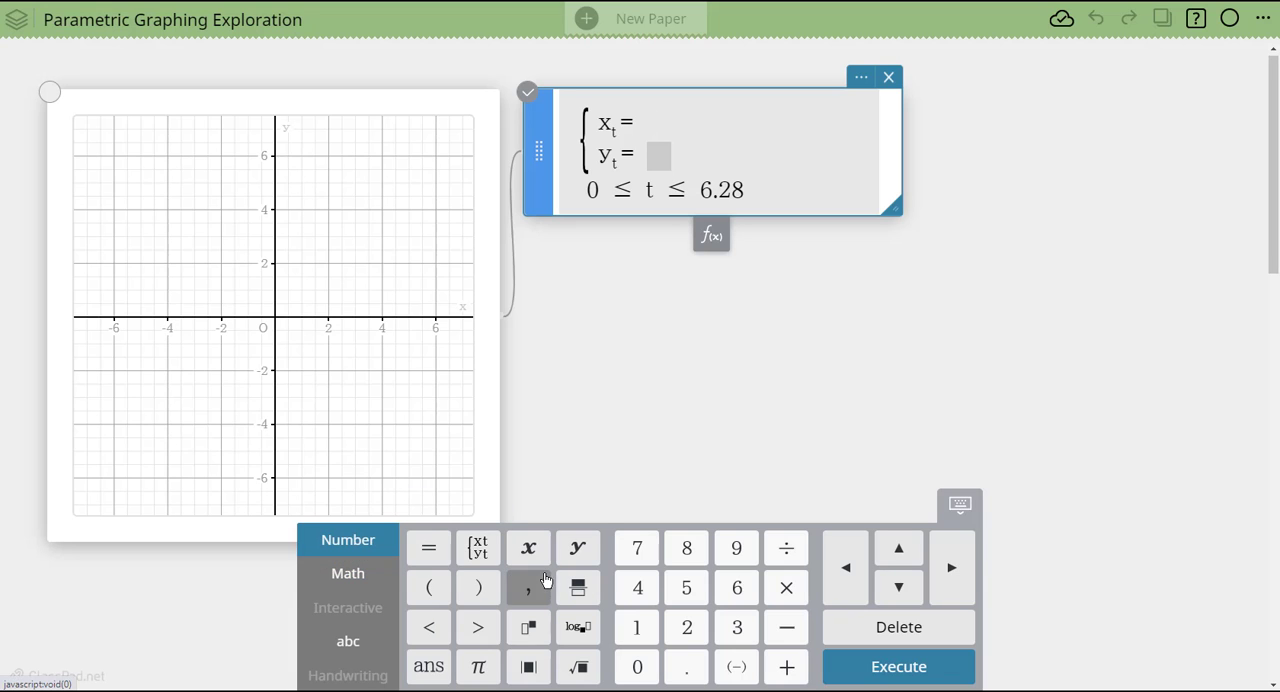
click(352, 578)
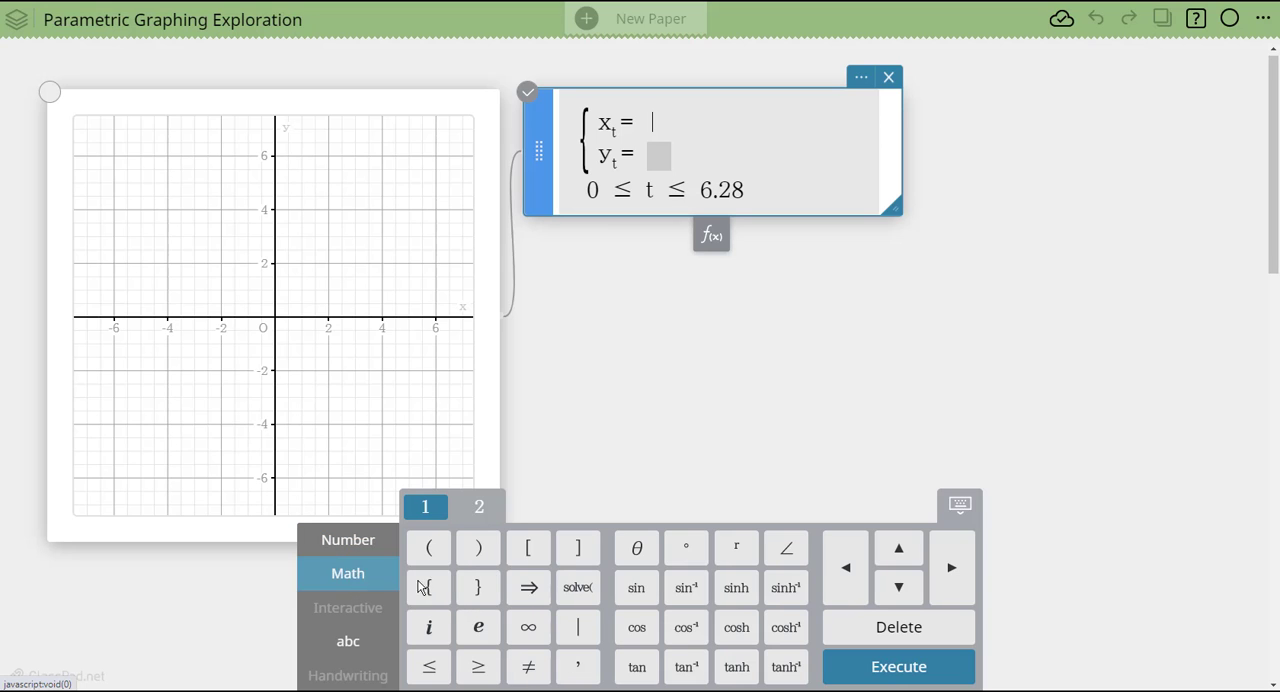
click(637, 589)
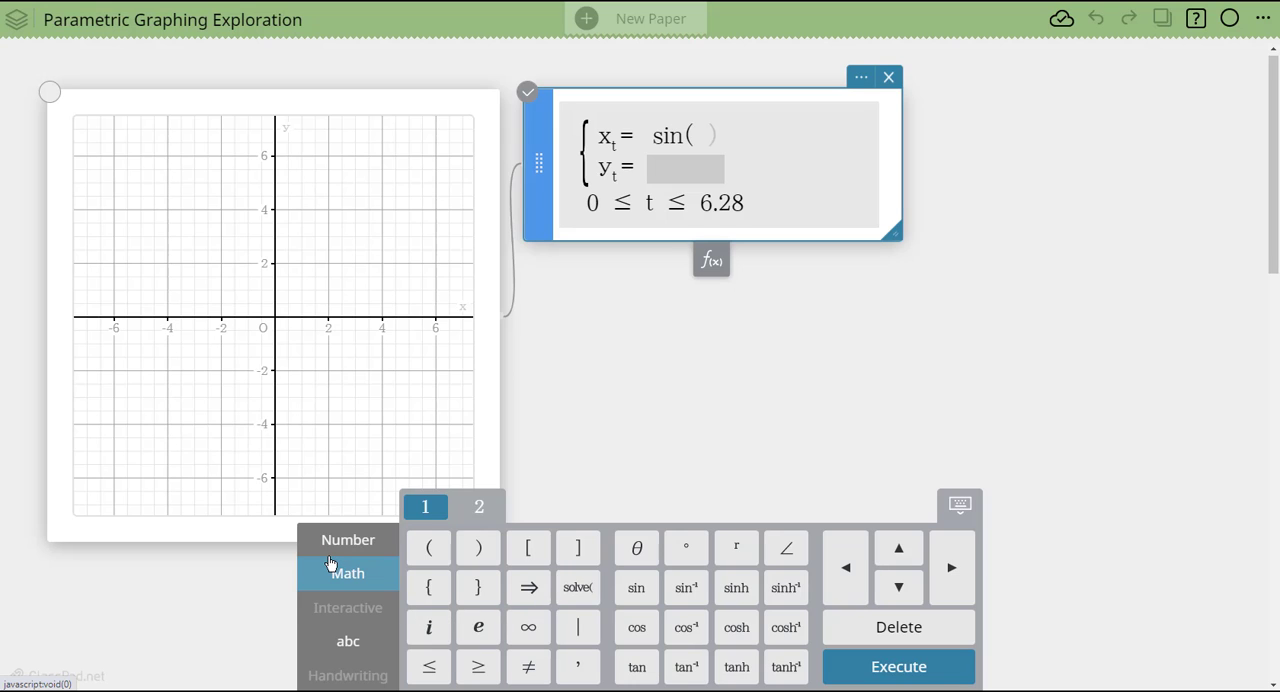
text(t)
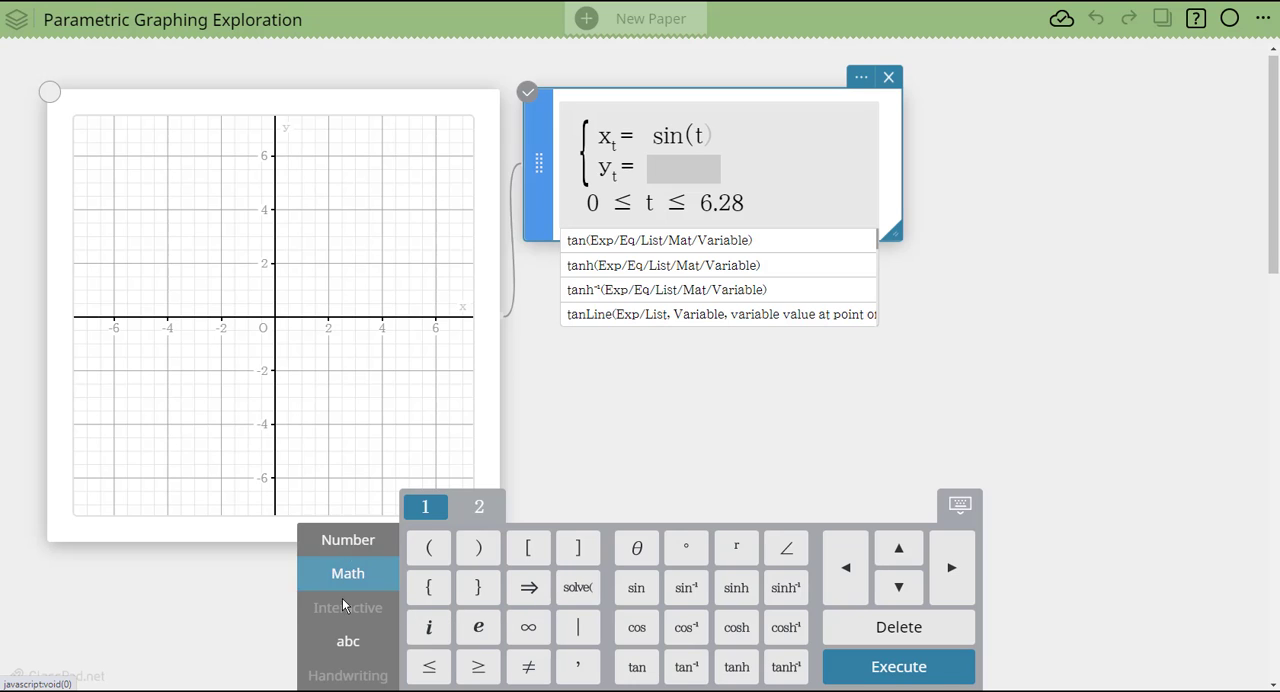
click(350, 641)
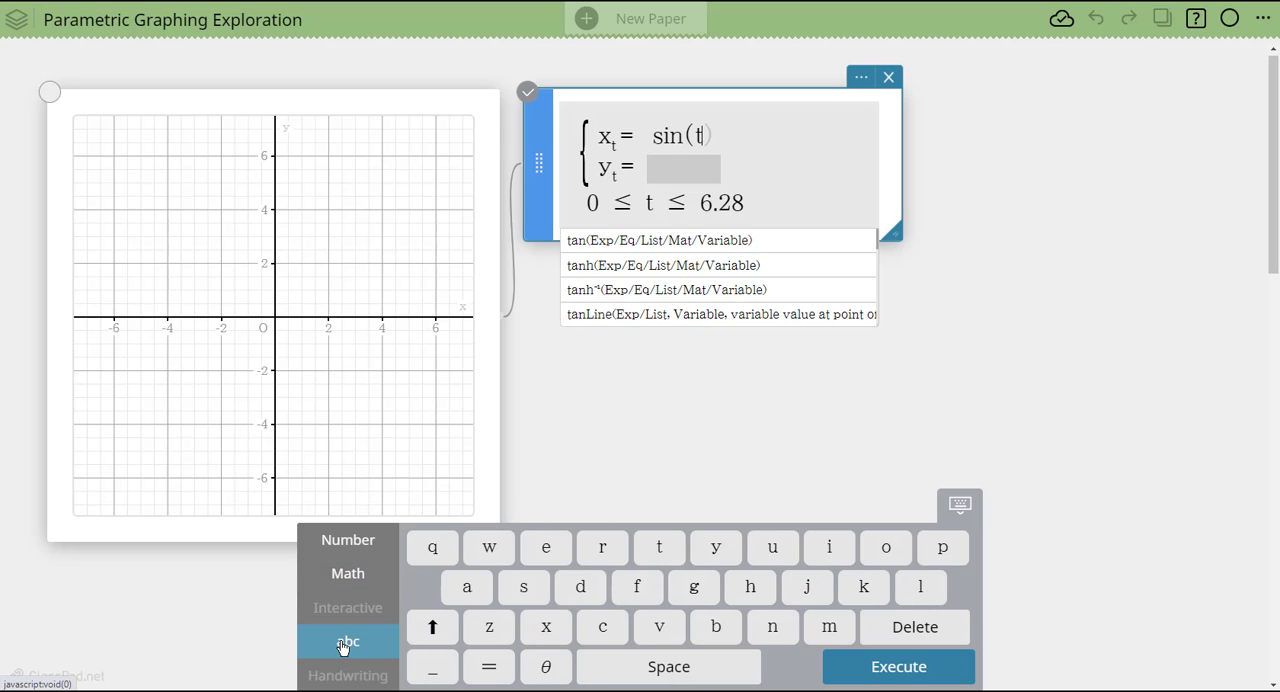
- Enter cos(t) as the y-expression and graph the parametric curve
click(657, 168)
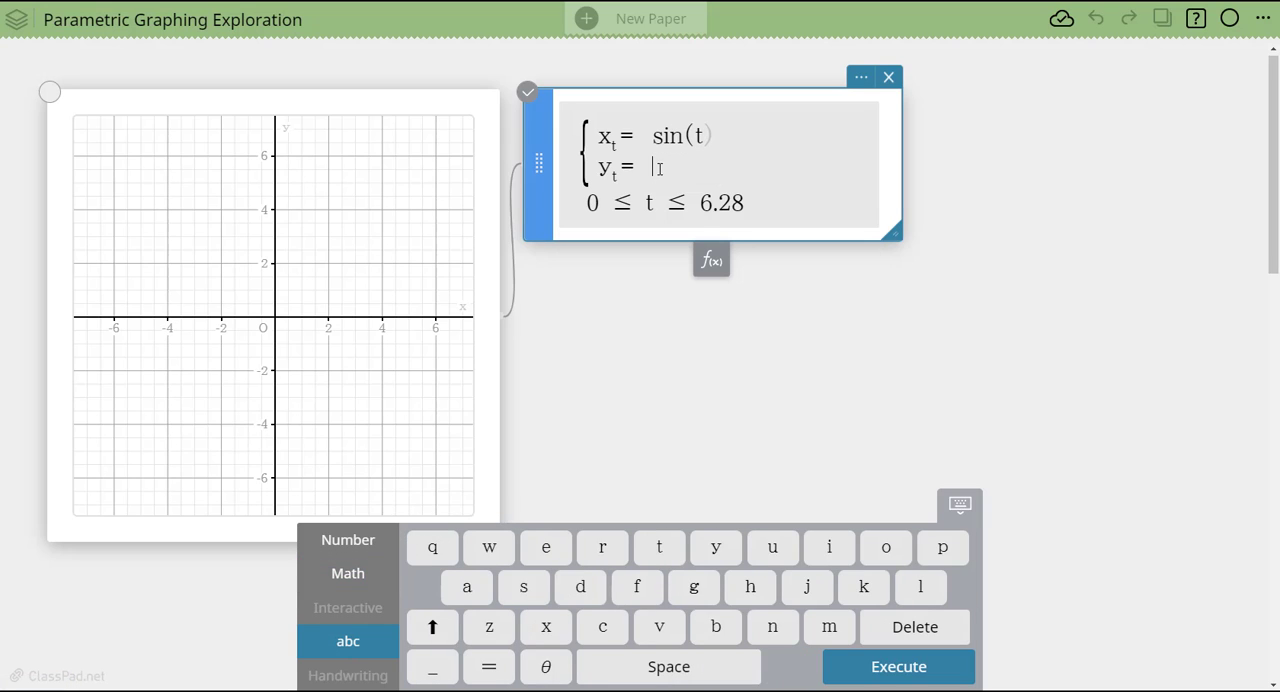
click(384, 590)
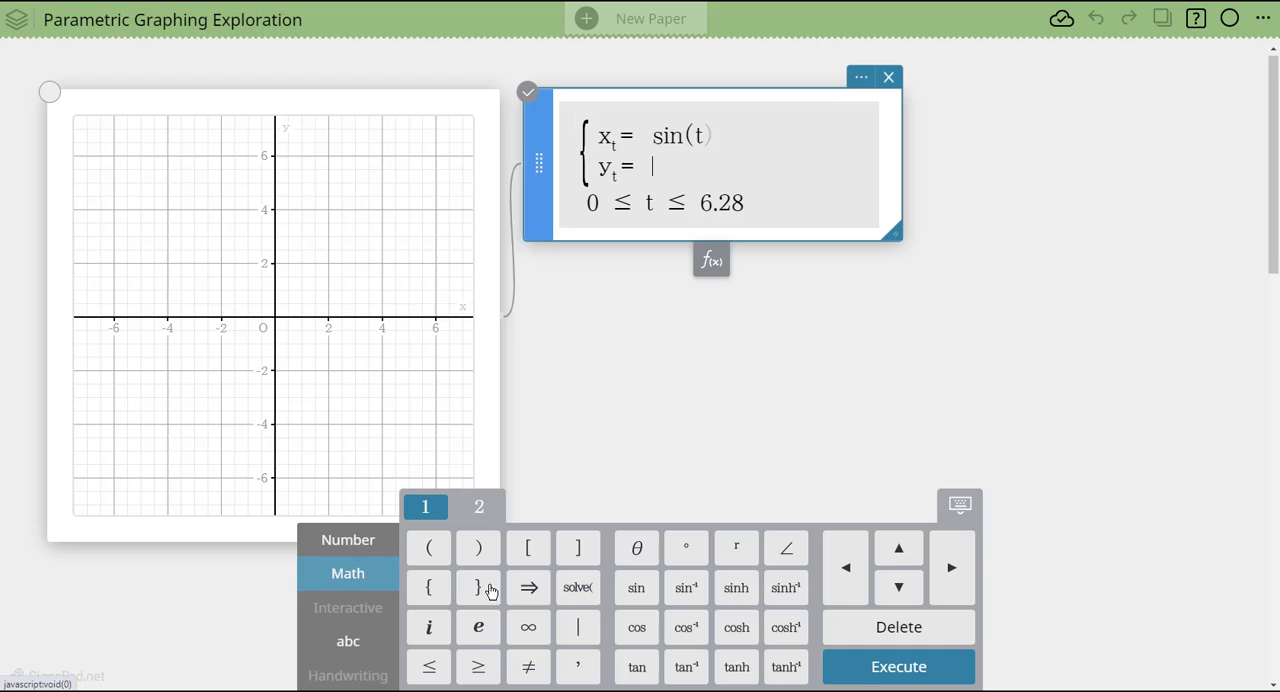
click(637, 630)
text(t)
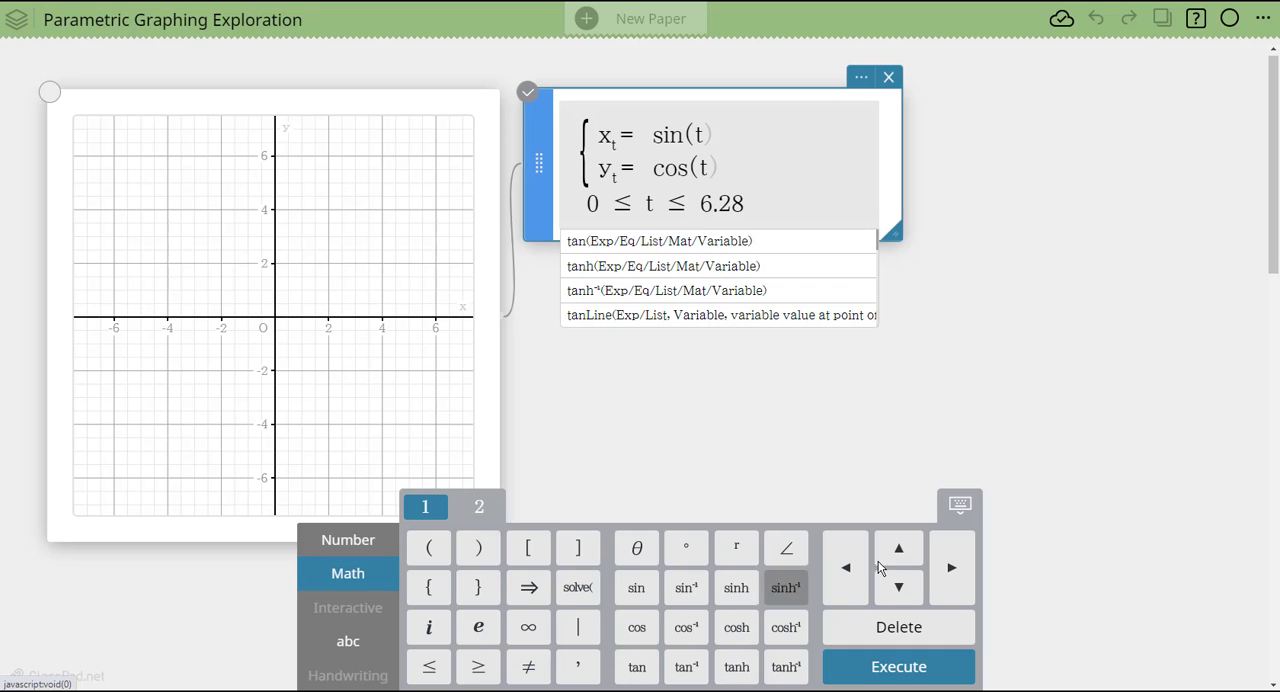
click(875, 678)
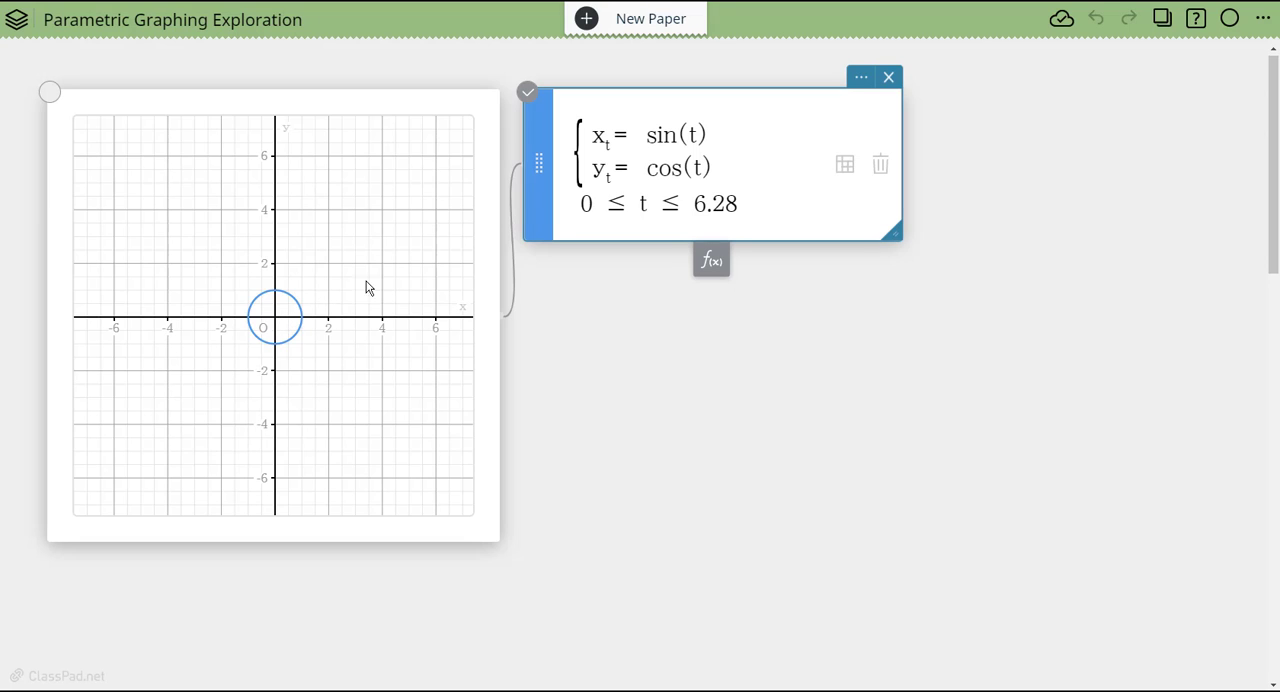
- Change the x-expression to 3sin(t) and redraw the graph
click(648, 135)
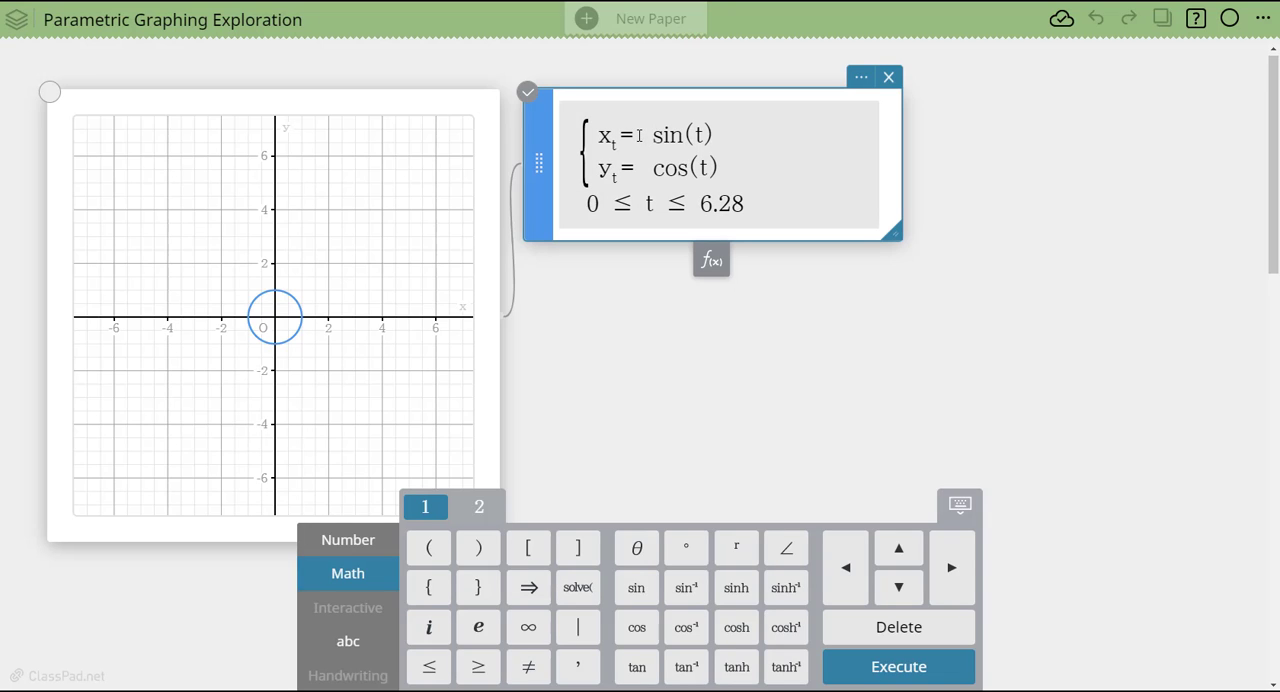
text(3)
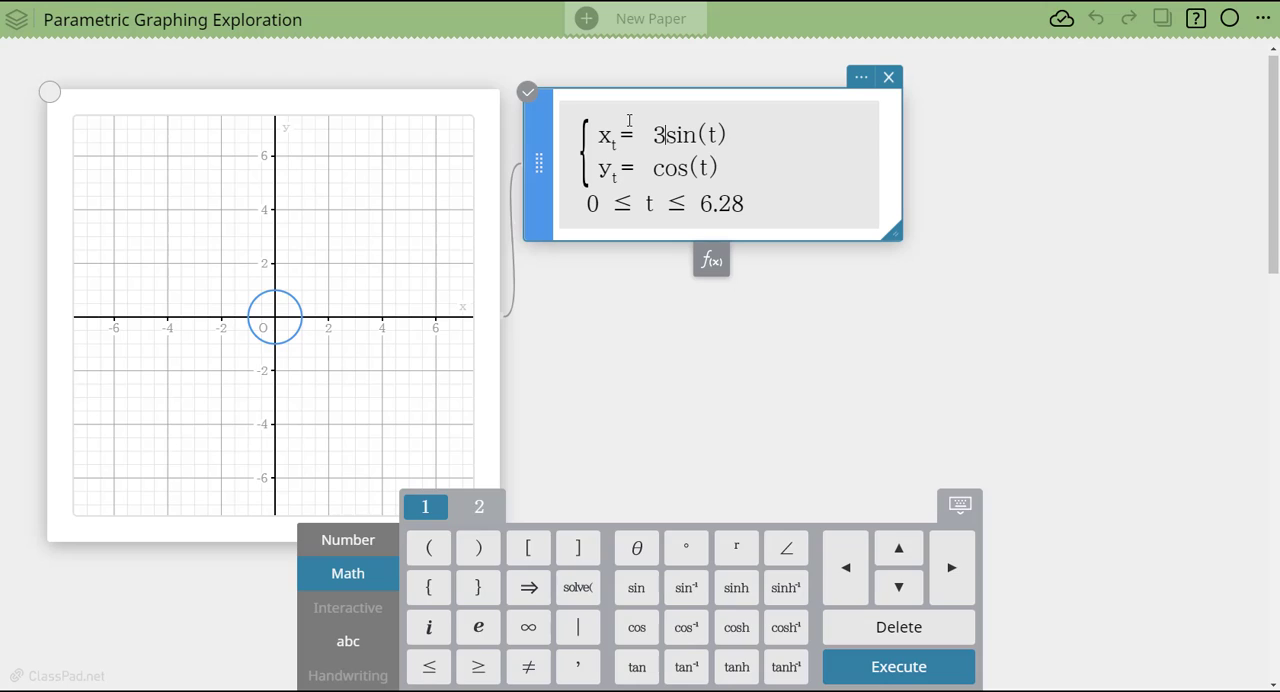
key(Return)
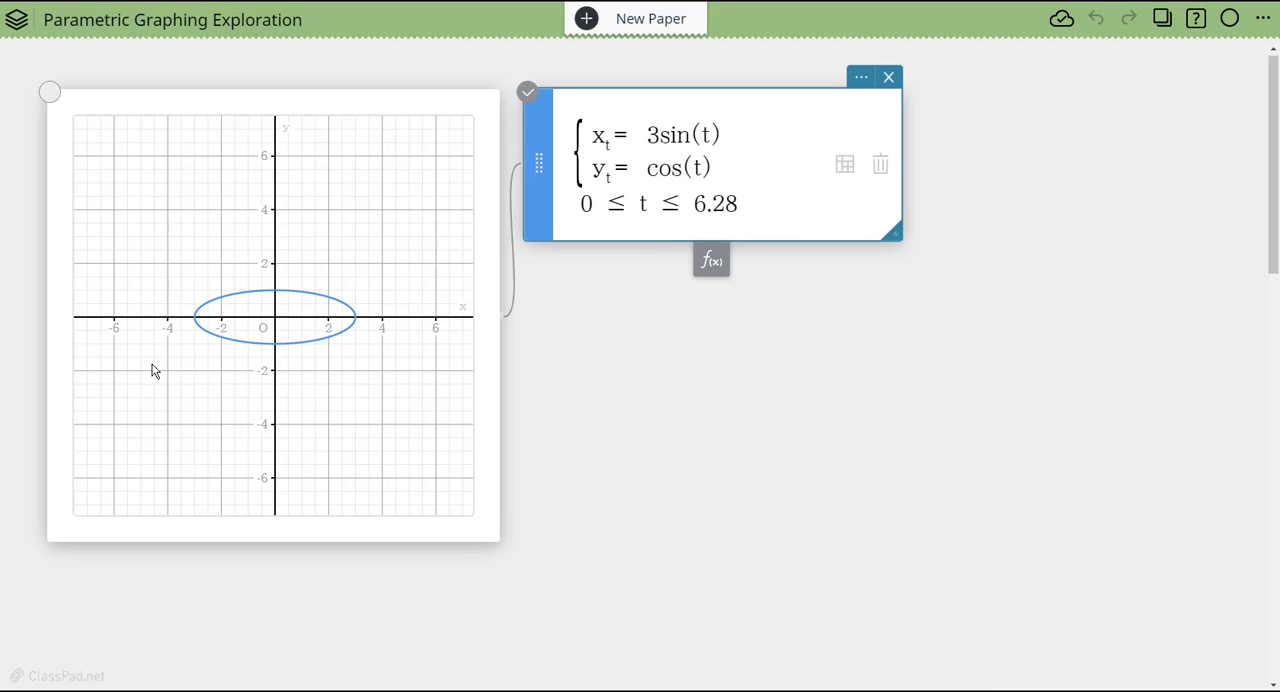
- Change the y-expression to 3cos(t) and redraw the graph
click(650, 168)
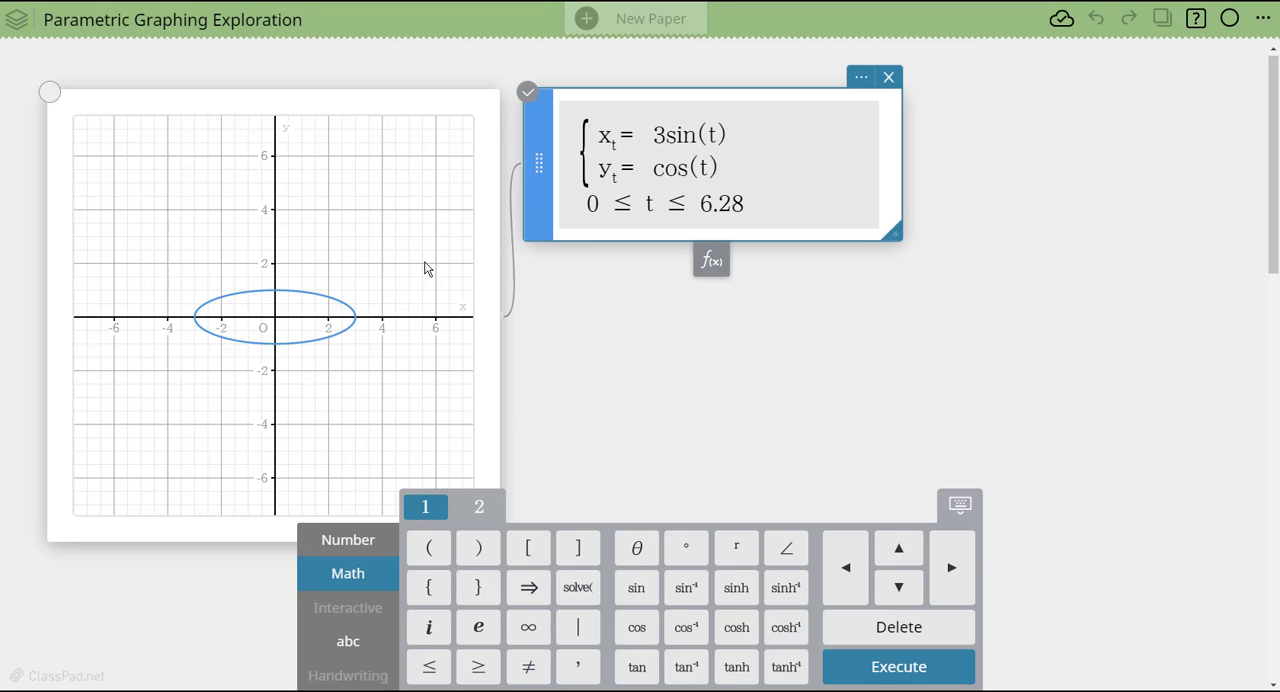
text(3)
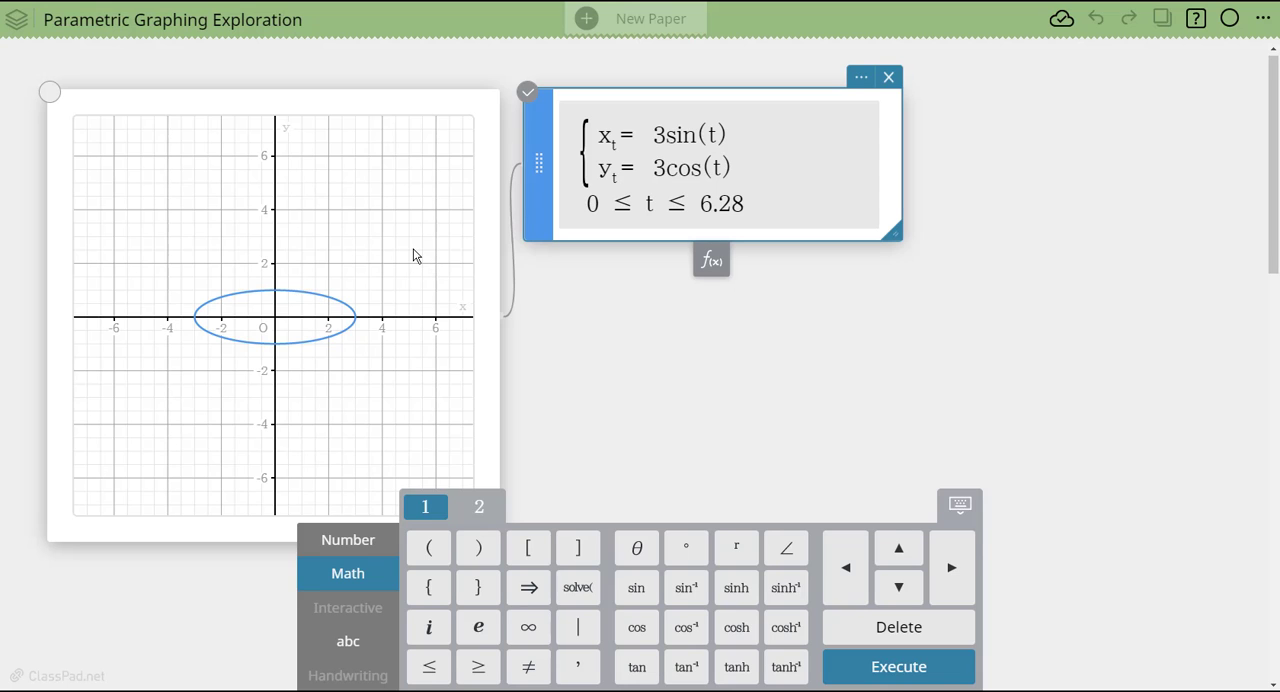
click(414, 256)
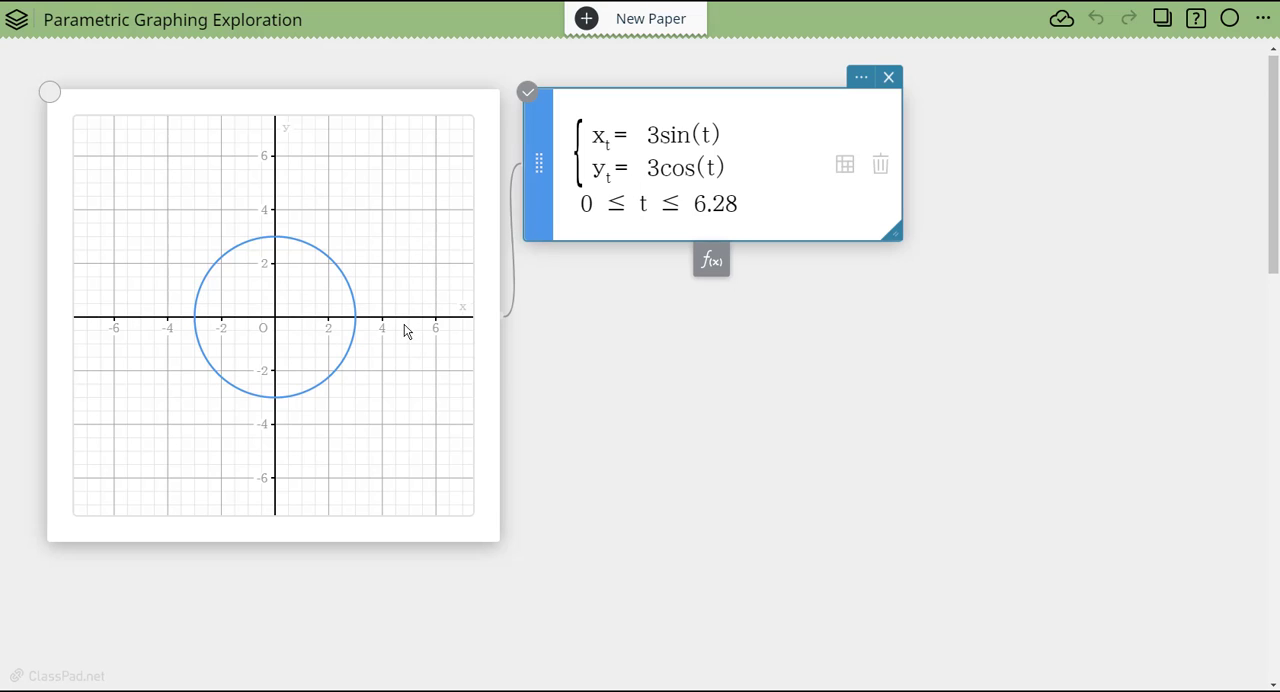
- Remove the coefficient 3 from both expressions and graph sin(3t) for x with cos(t) for y
double_click(657, 134)
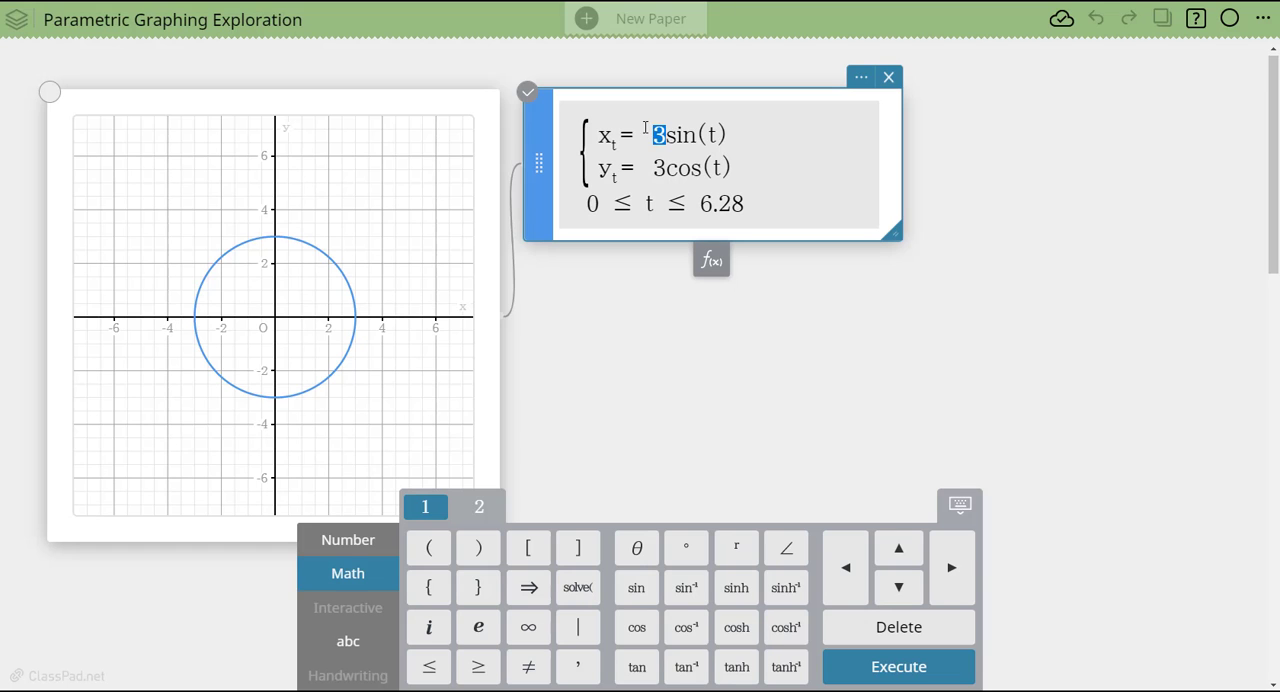
key(BackSpace)
double_click(657, 168)
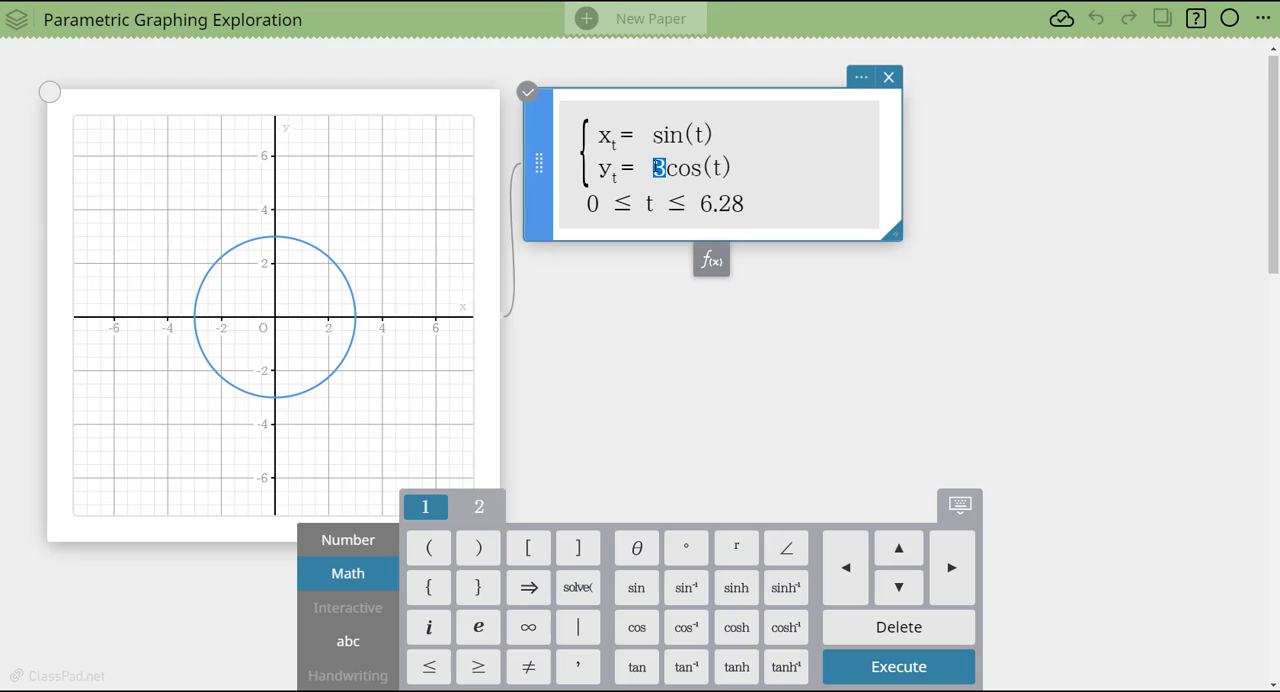
key(BackSpace)
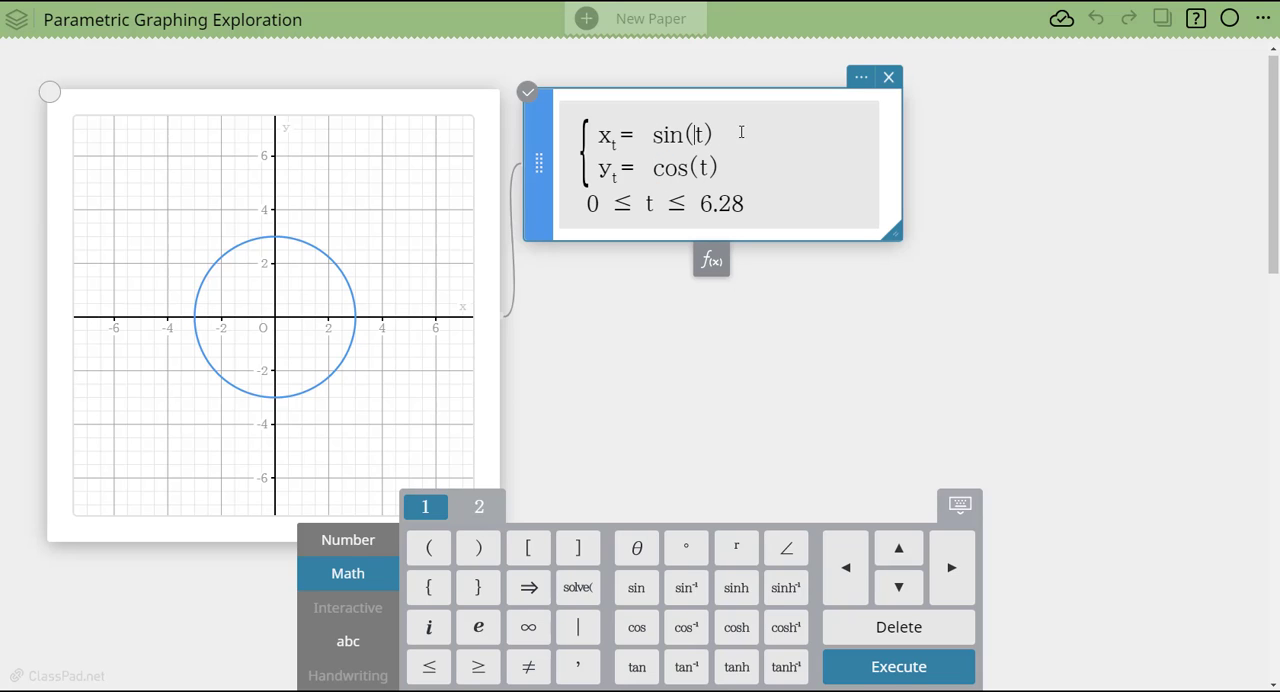
text(3)
click(685, 402)
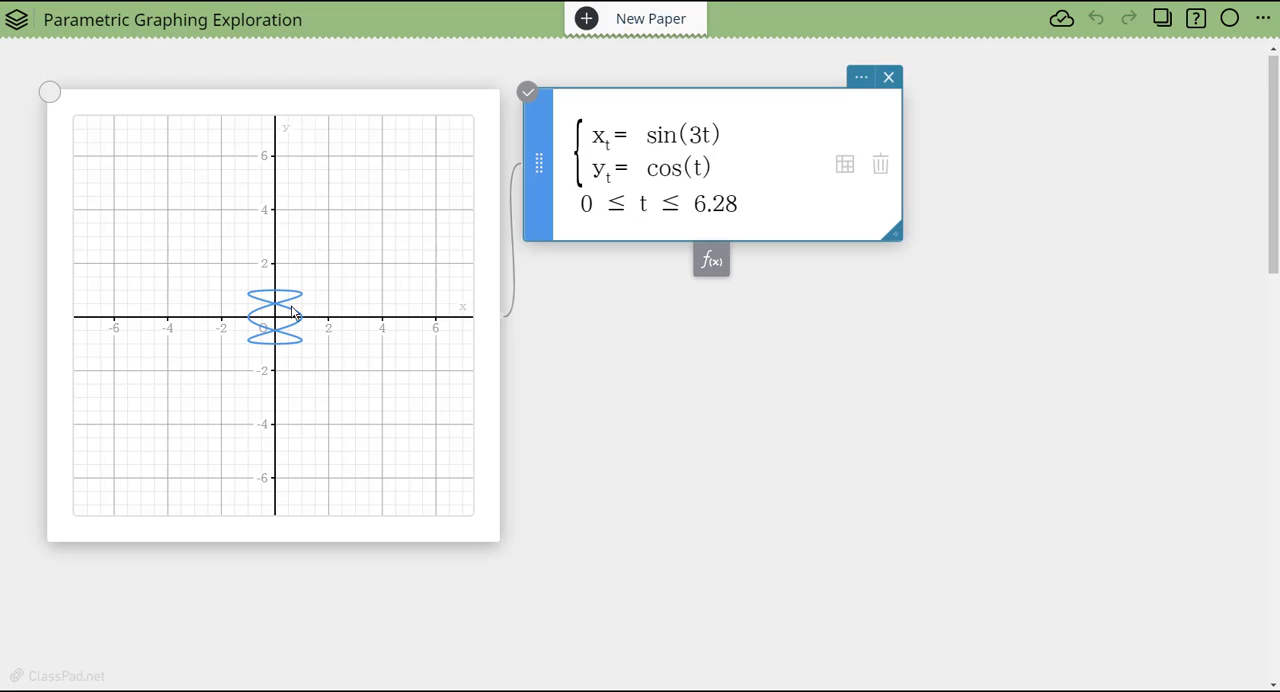
- Return the x-expression to sin(t), change the y-expression to cos(3t), and redraw the graph
drag(703, 134, 689, 134)
key(BackSpace)
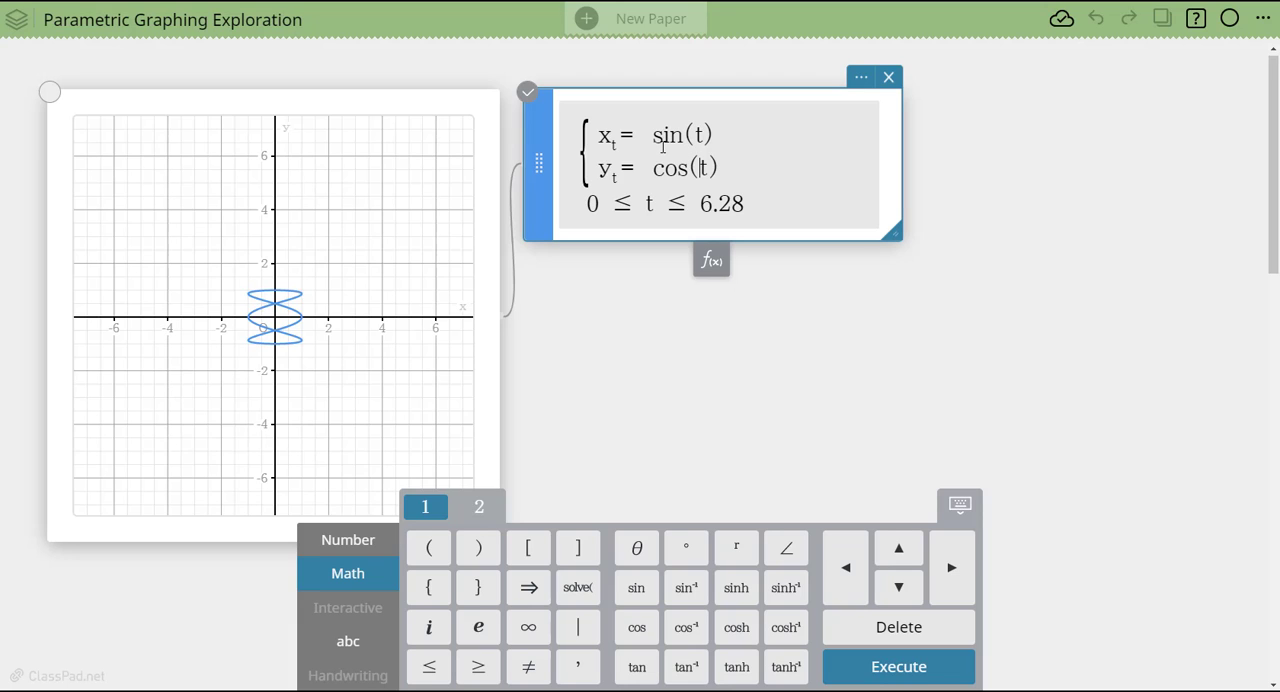
text(3)
key(Return)
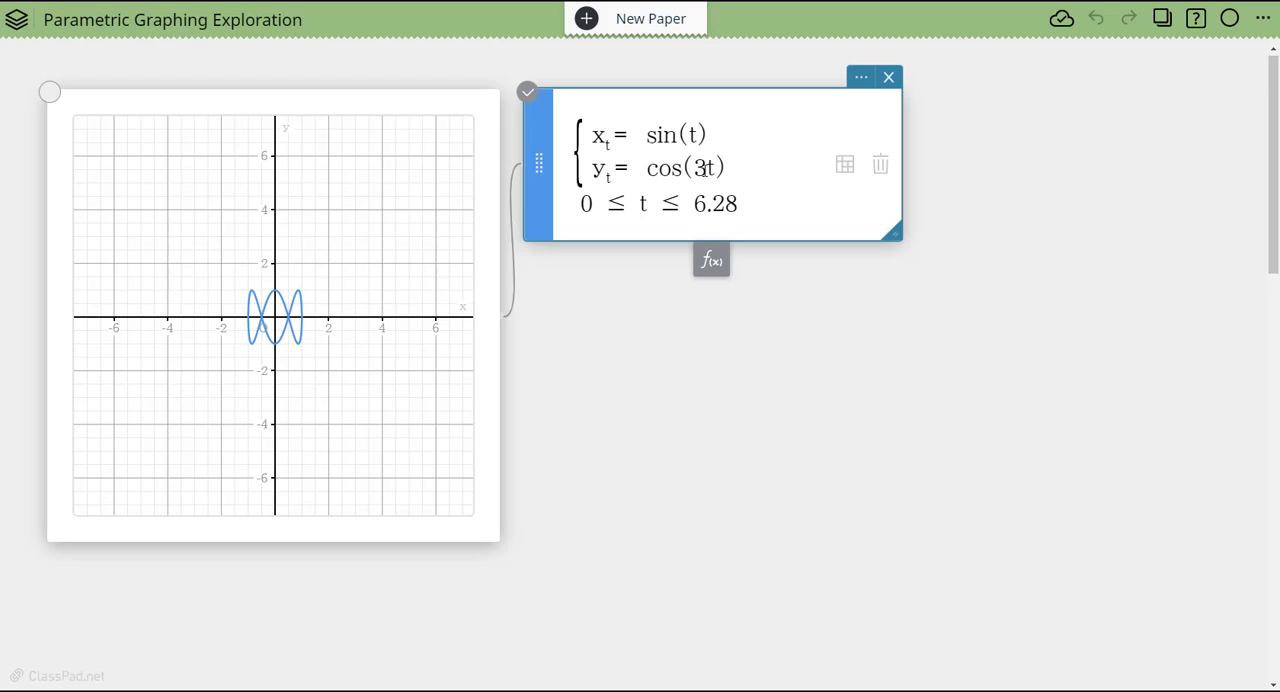
- Set the x-expression to sin(2t) and the y-expression to cos(3t), with the graph redrawn
double_click(703, 168)
key(BackSpace)
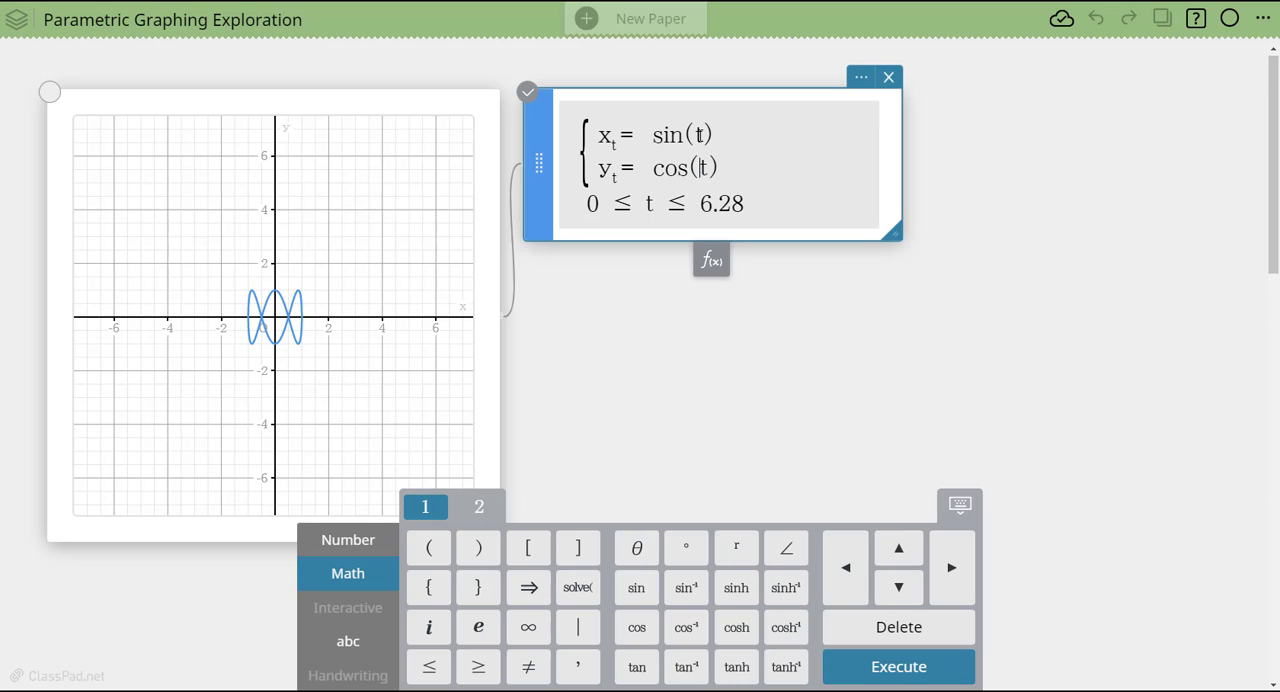
click(688, 135)
text(2)
click(698, 167)
text(3)
click(742, 366)
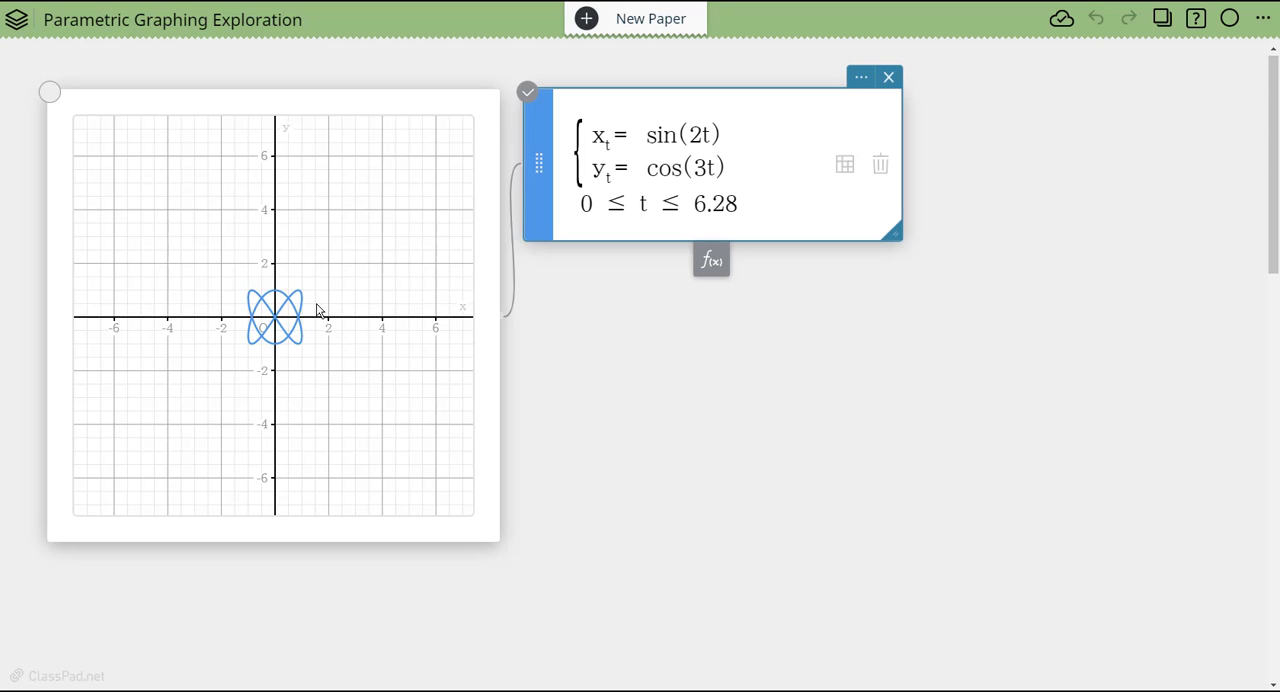
- Remove the multipliers of t from both expressions and graph sin(t+2) for x with cos(t) for y
double_click(697, 135)
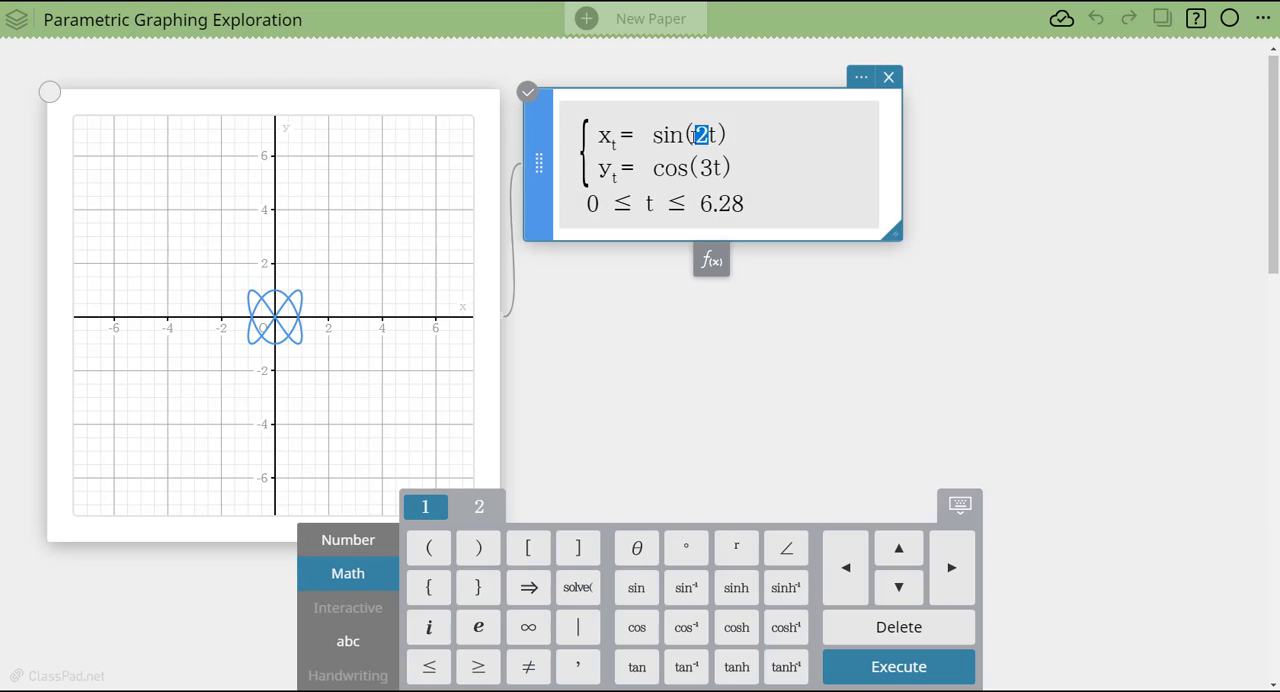
key(BackSpace)
double_click(710, 168)
key(BackSpace)
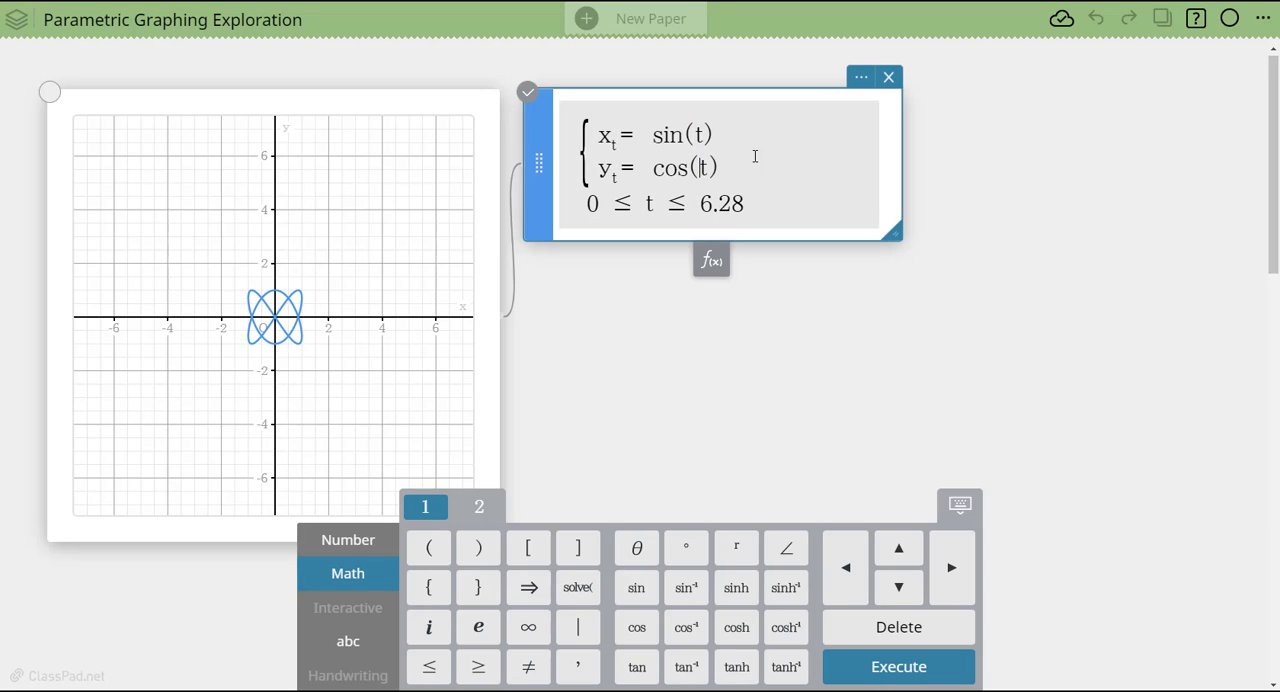
click(705, 135)
text(+2)
key(BackSpace)
key(BackSpace)
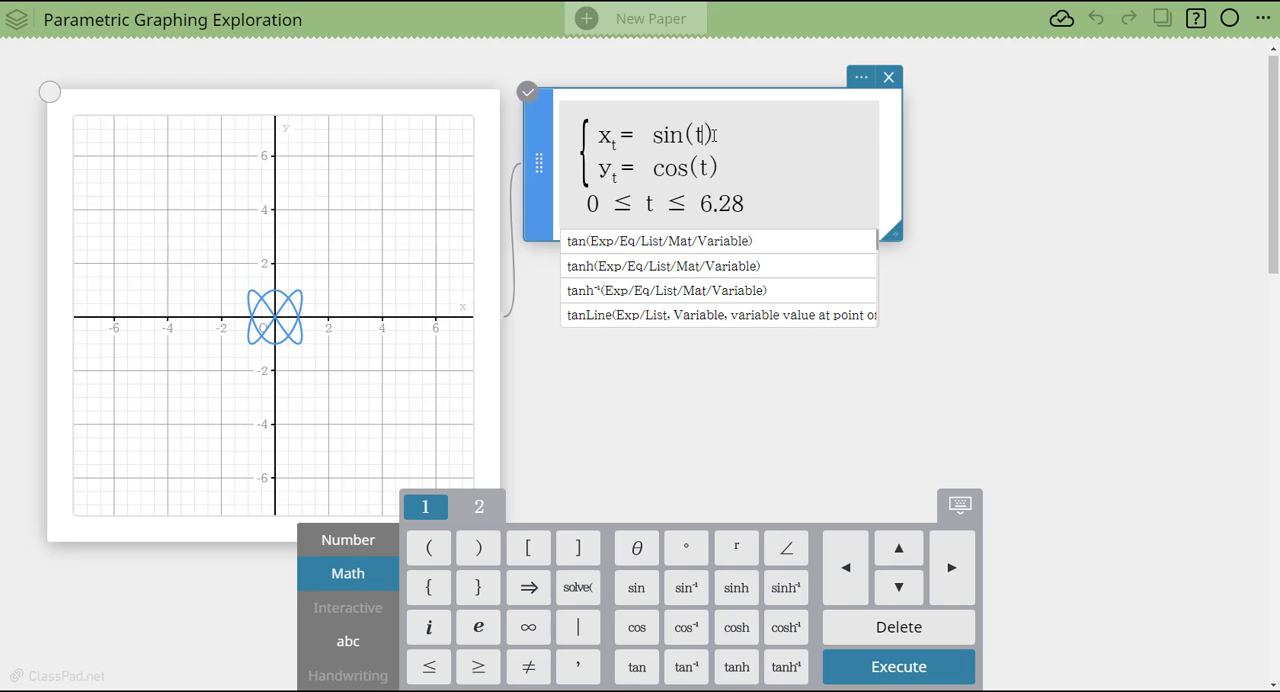
text(+2)
key(Return)
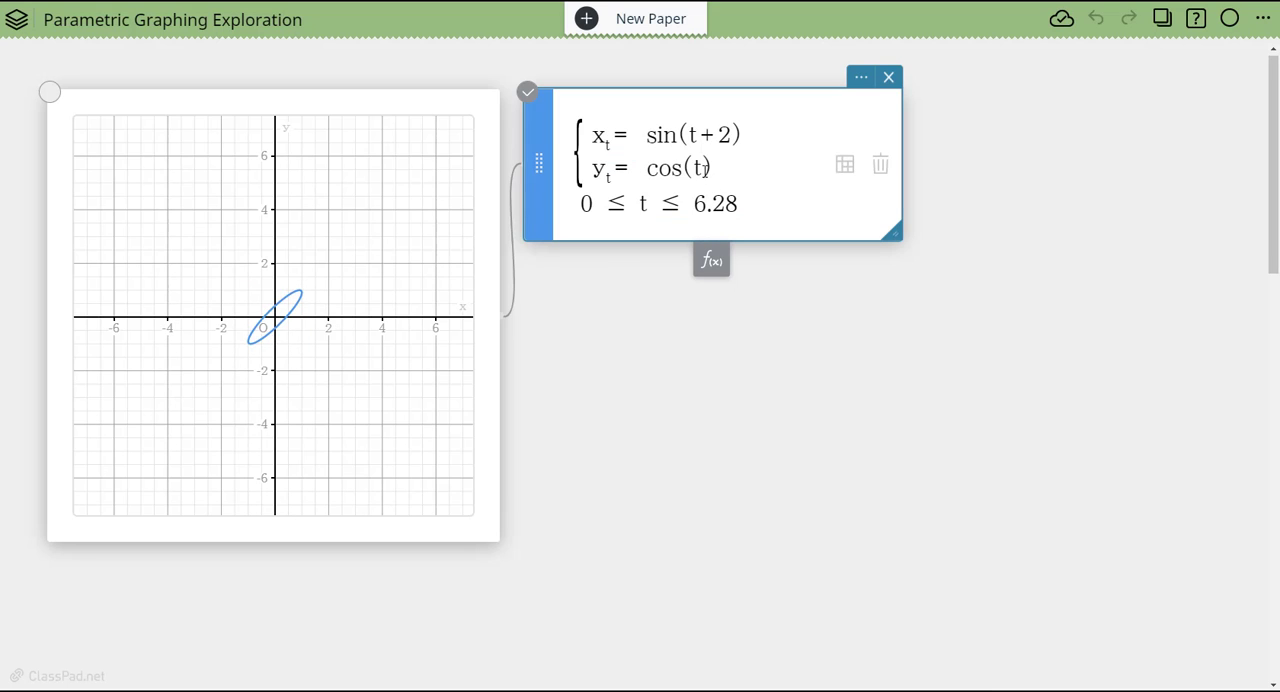
- Replace the x-expression with sin(t)+sin(2t), keeping cos(t) for y, and redraw the graph
drag(729, 134, 703, 134)
key(BackSpace)
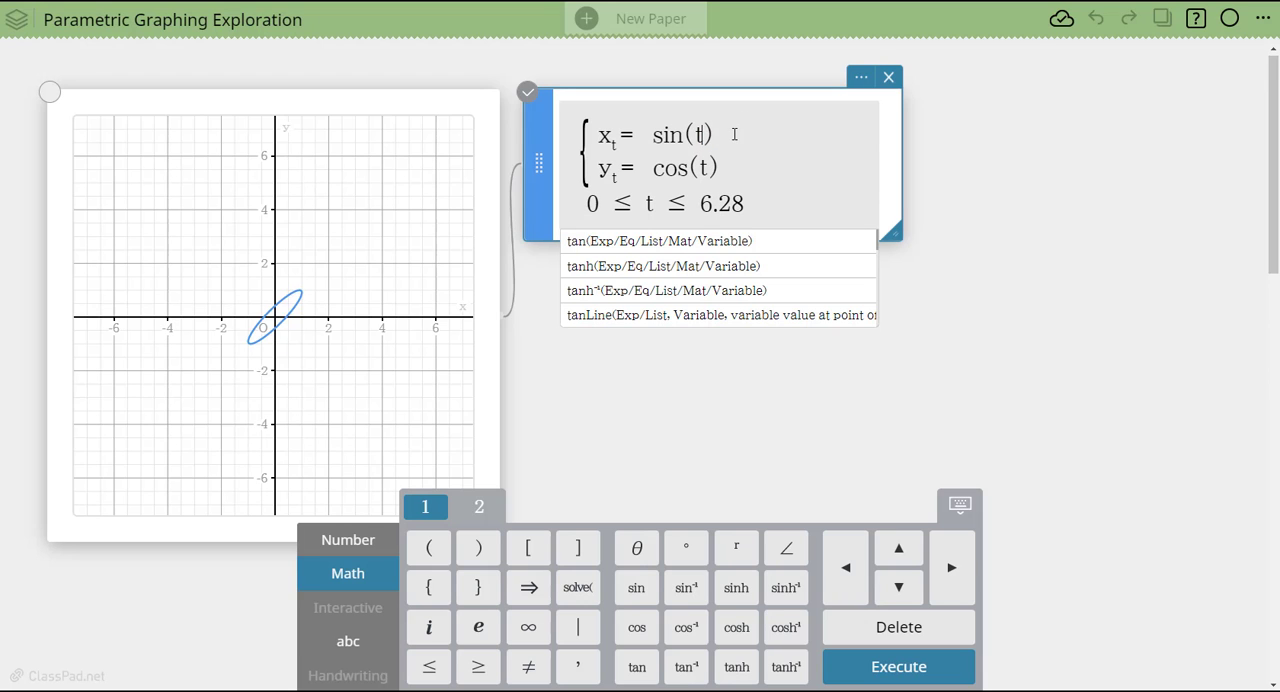
click(732, 136)
click(724, 140)
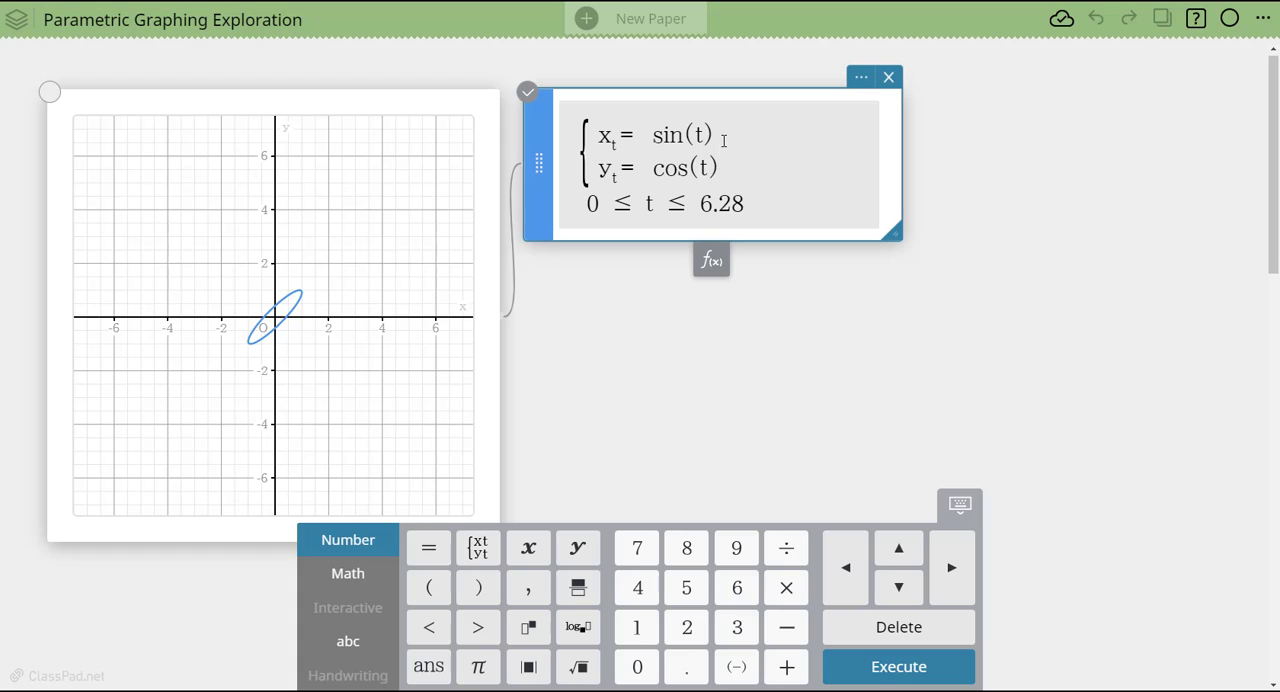
text(+sin)
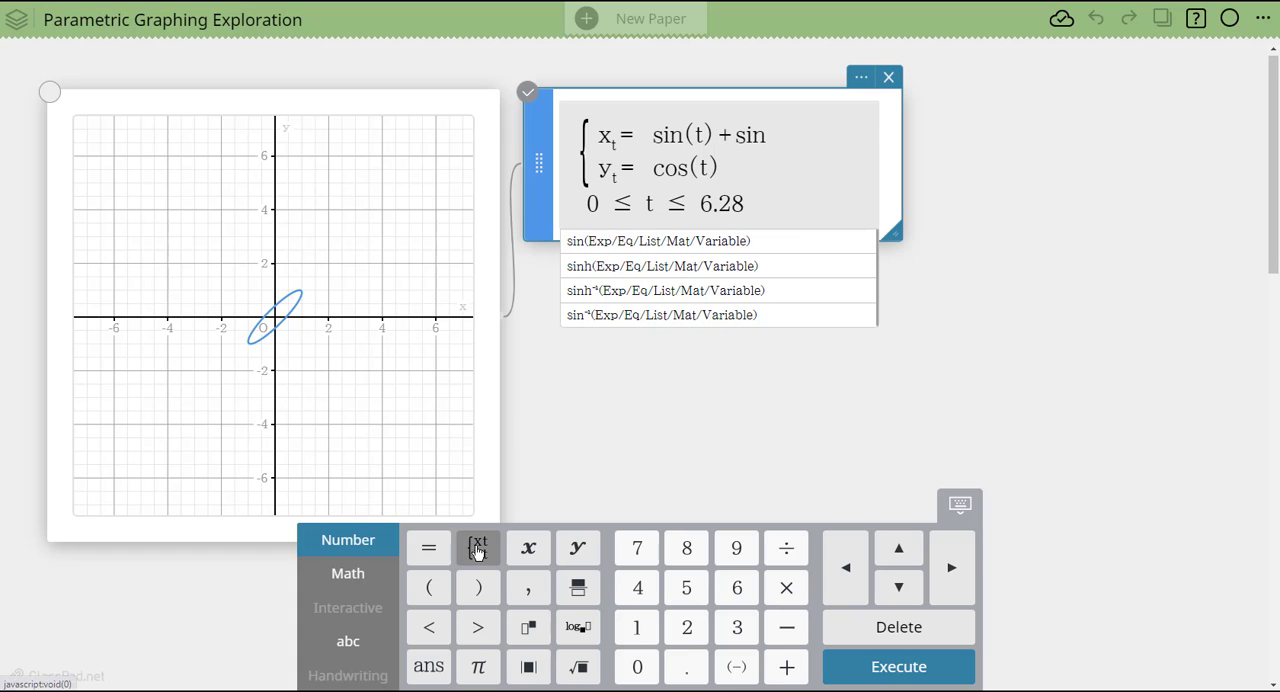
click(427, 594)
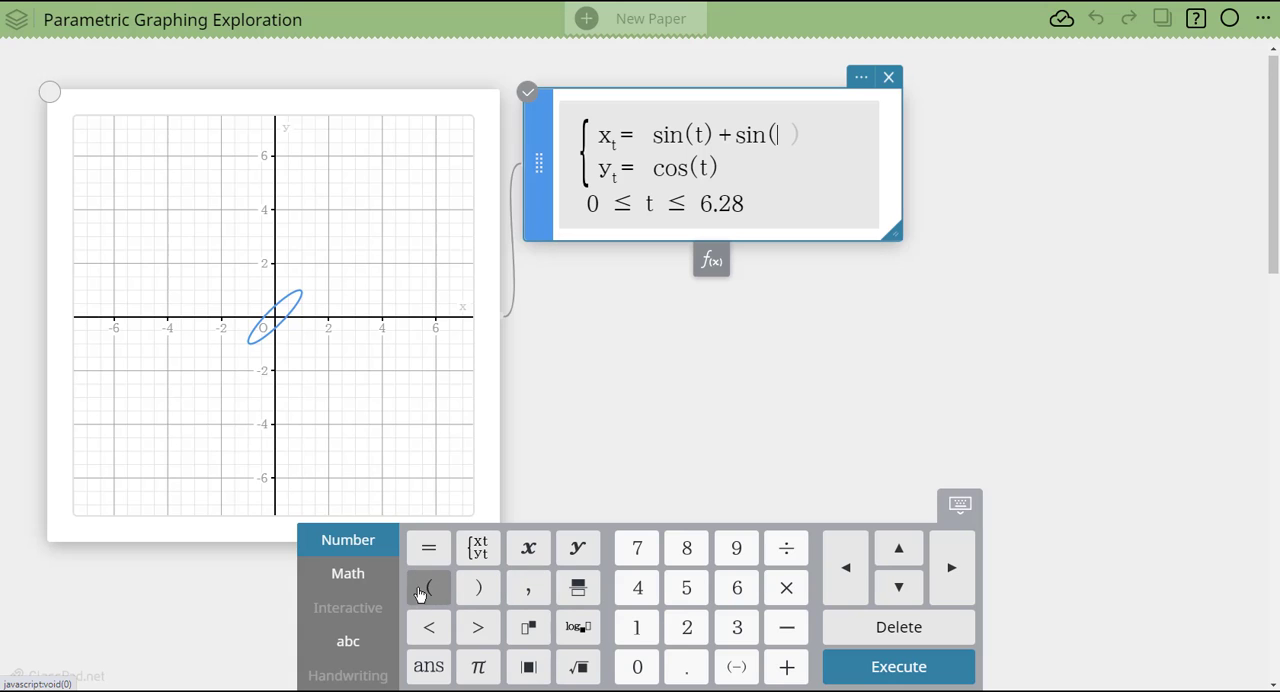
text(2t)
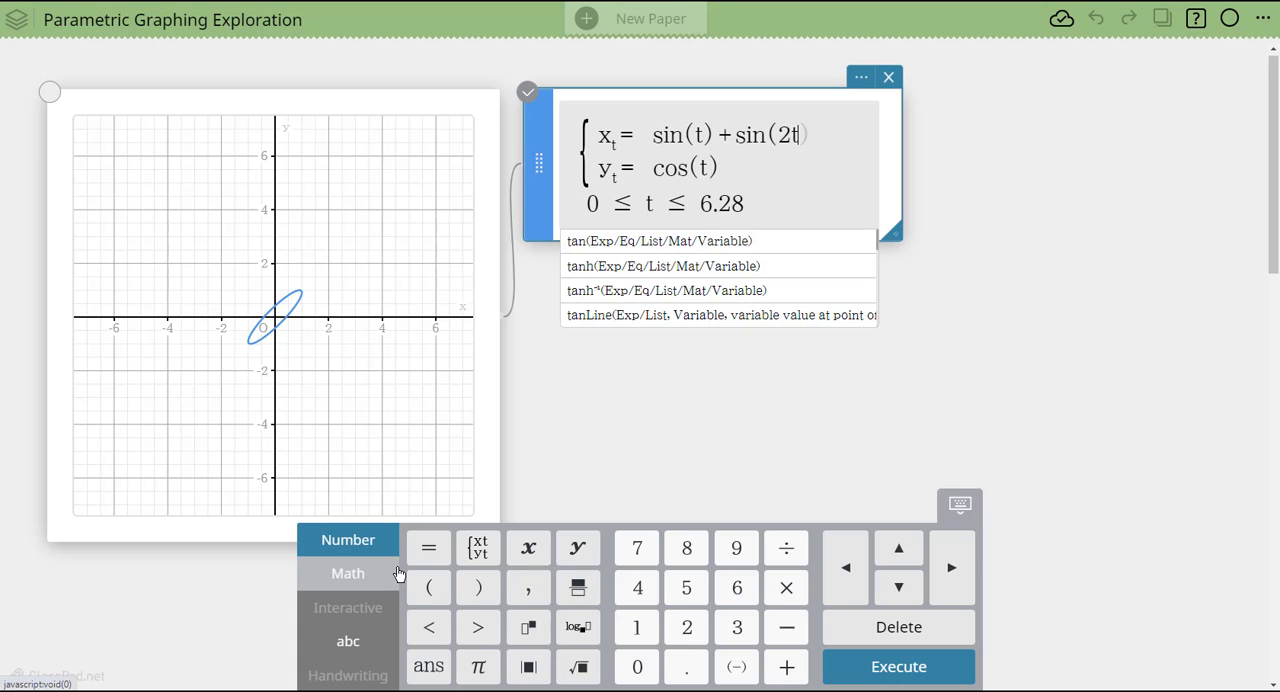
key(Return)
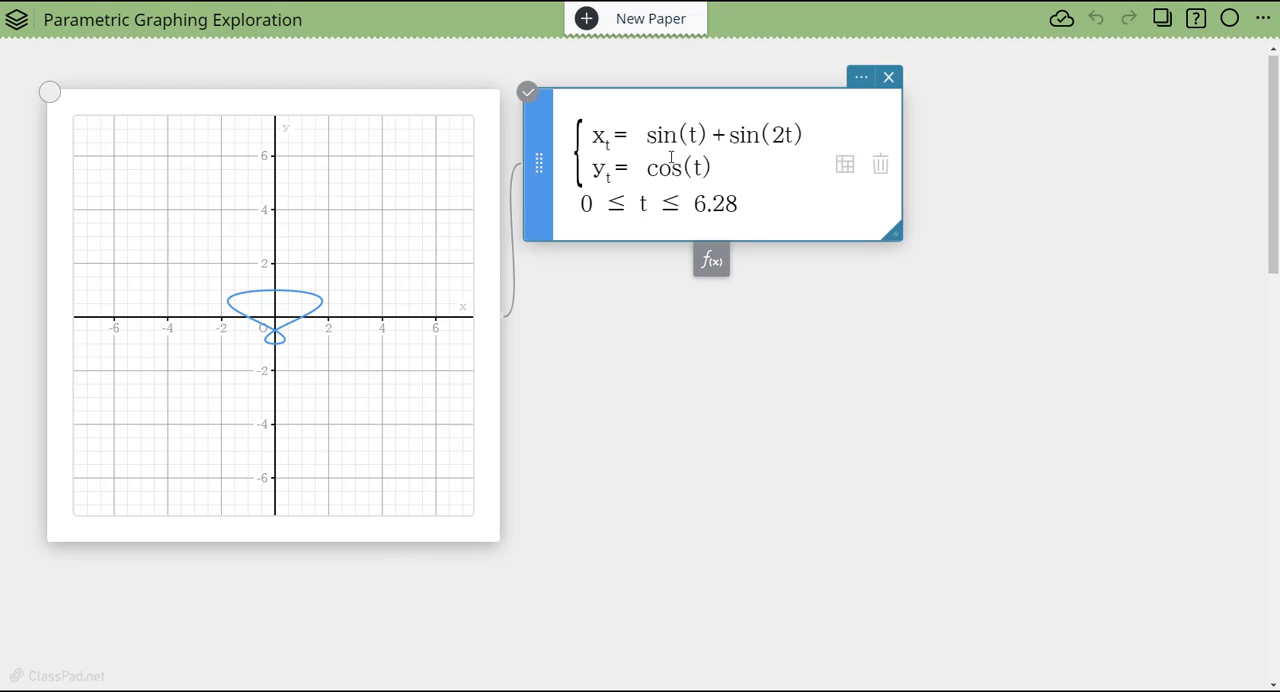
- Remove the added sin(2t) term from the x-expression, leaving sin(t)
click(810, 134)
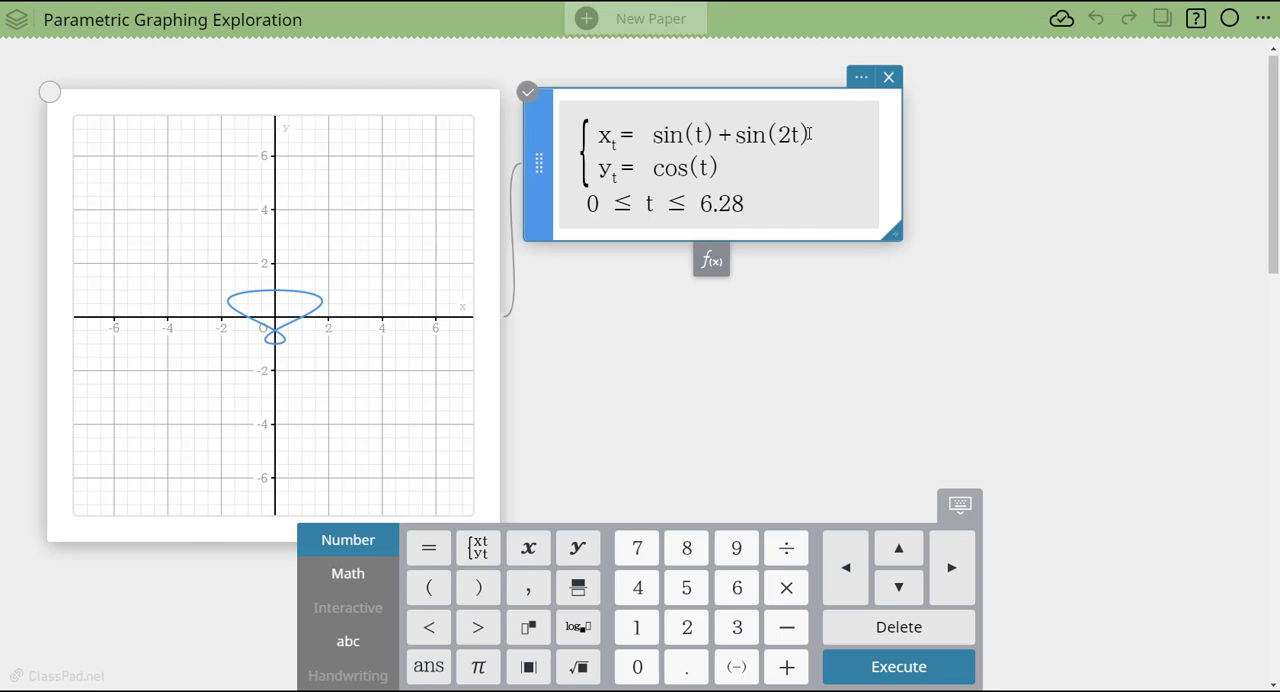
drag(810, 134, 722, 141)
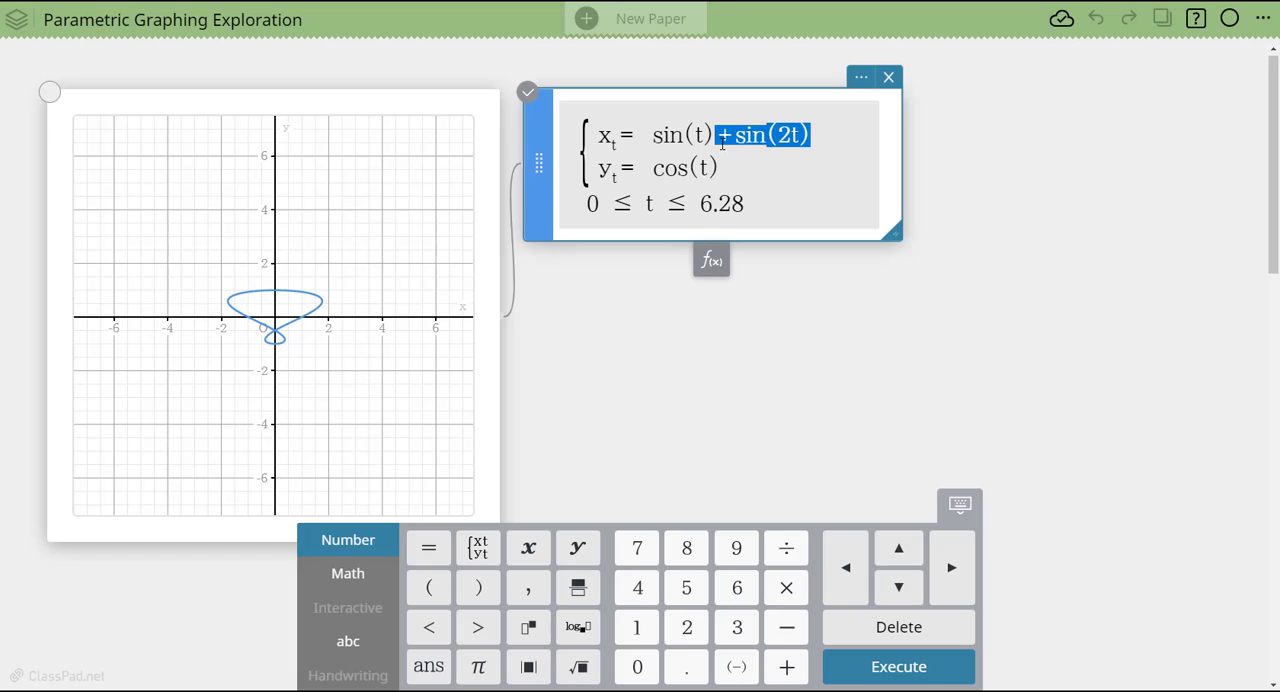
key(BackSpace)
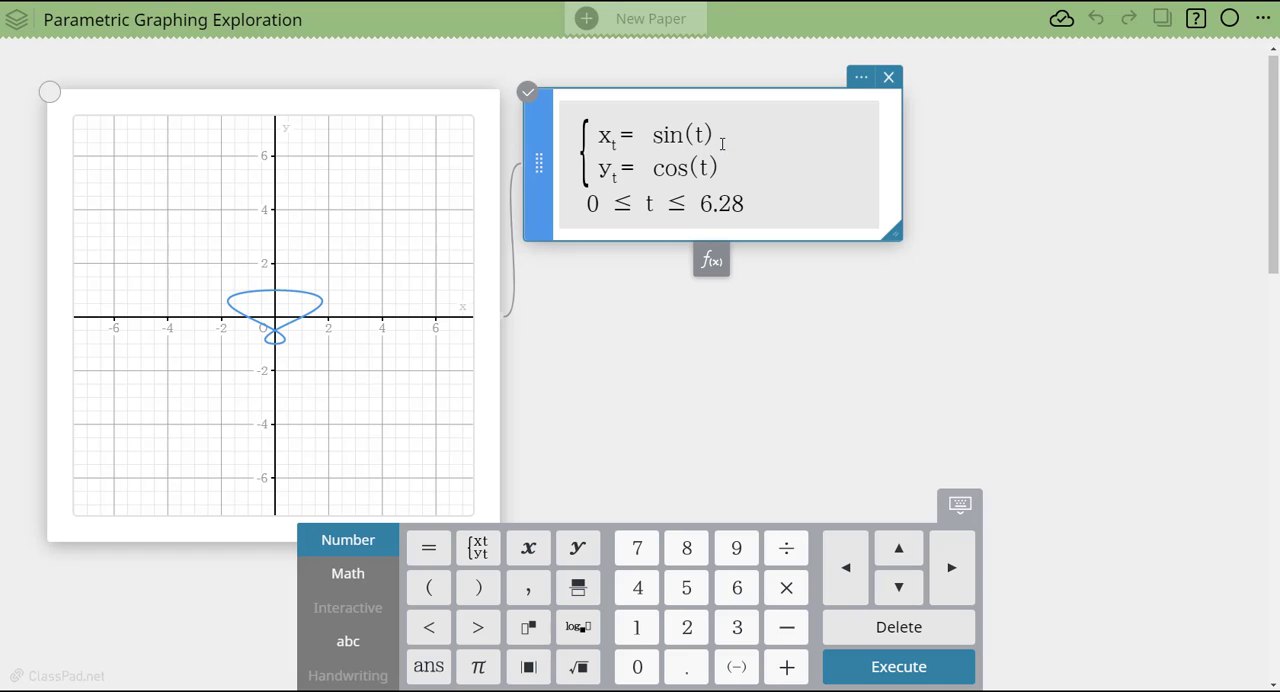
- Multiply sin(t) by a coefficient a and cos(t) by a coefficient b, and redraw the graph with sliders
click(652, 136)
text(a)
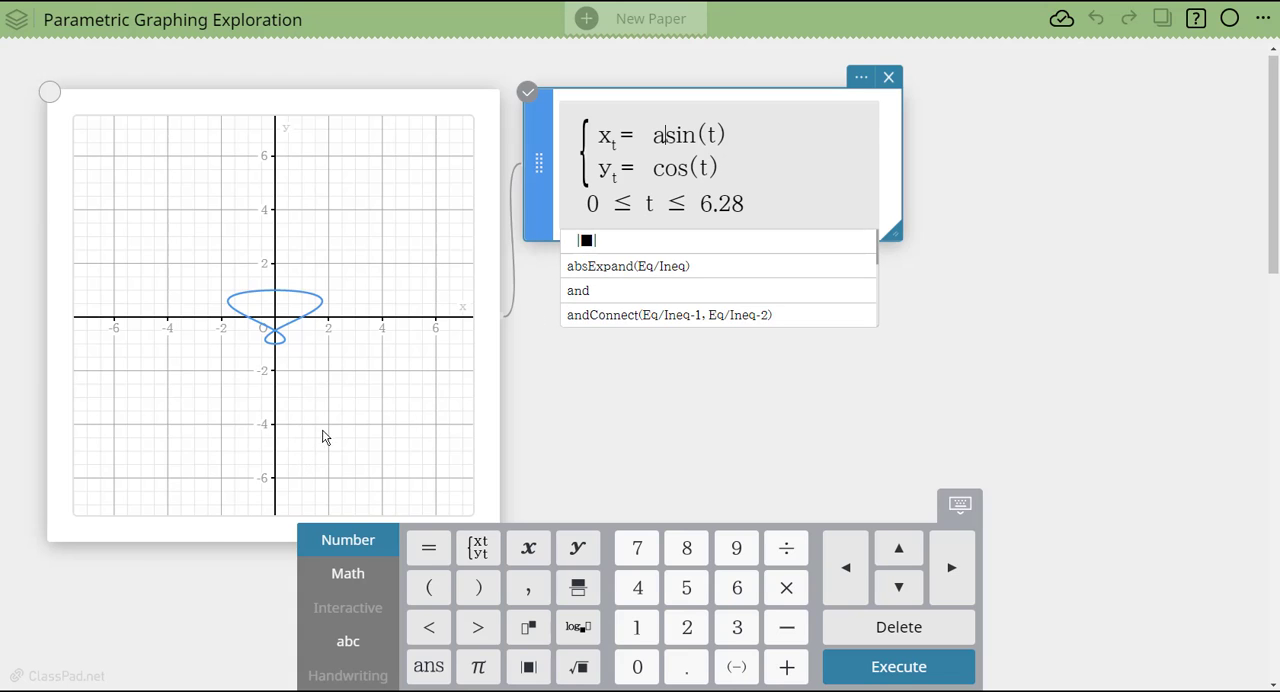
click(786, 587)
click(653, 168)
text(b)
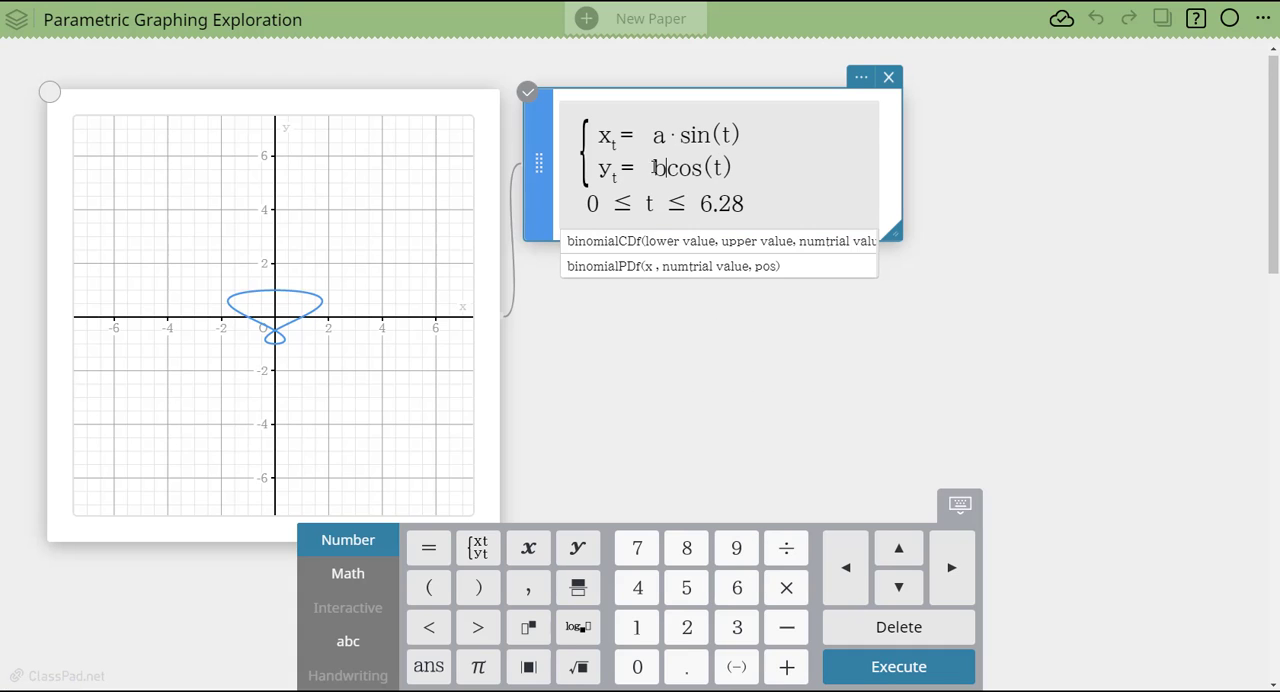
click(787, 594)
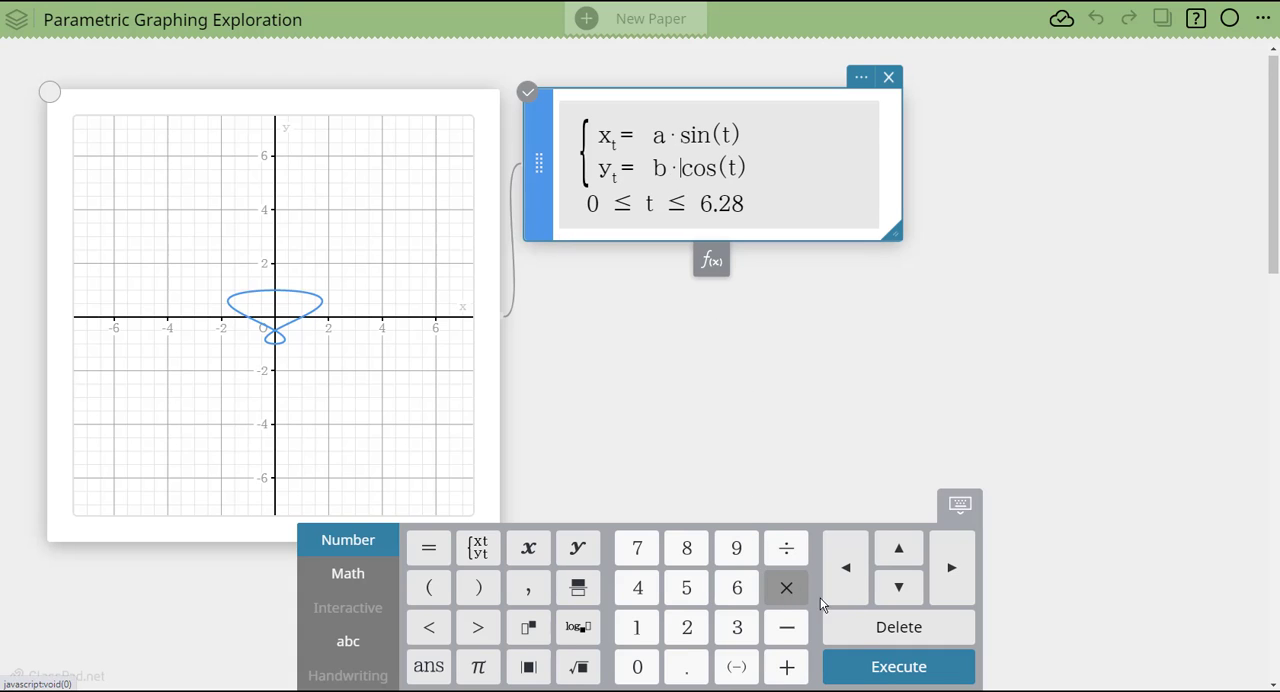
click(894, 676)
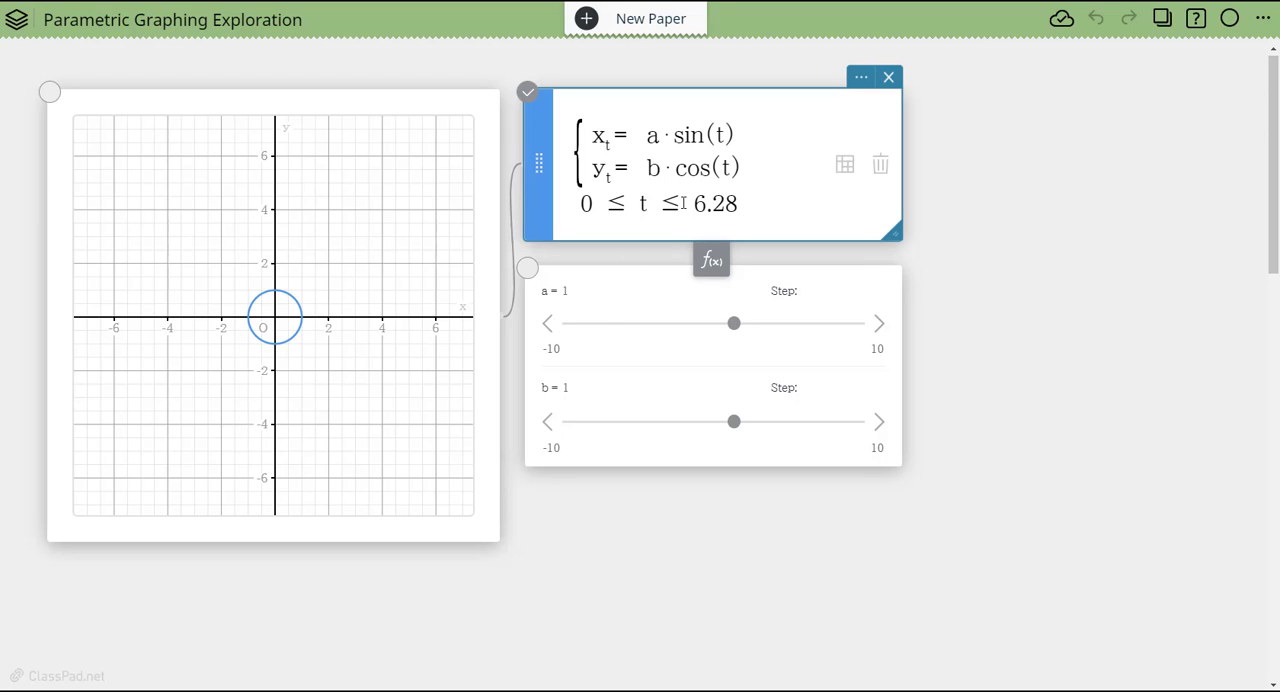
- Try the sliders for the coefficients, keeping a at 1 and bringing b to 1.5
click(737, 328)
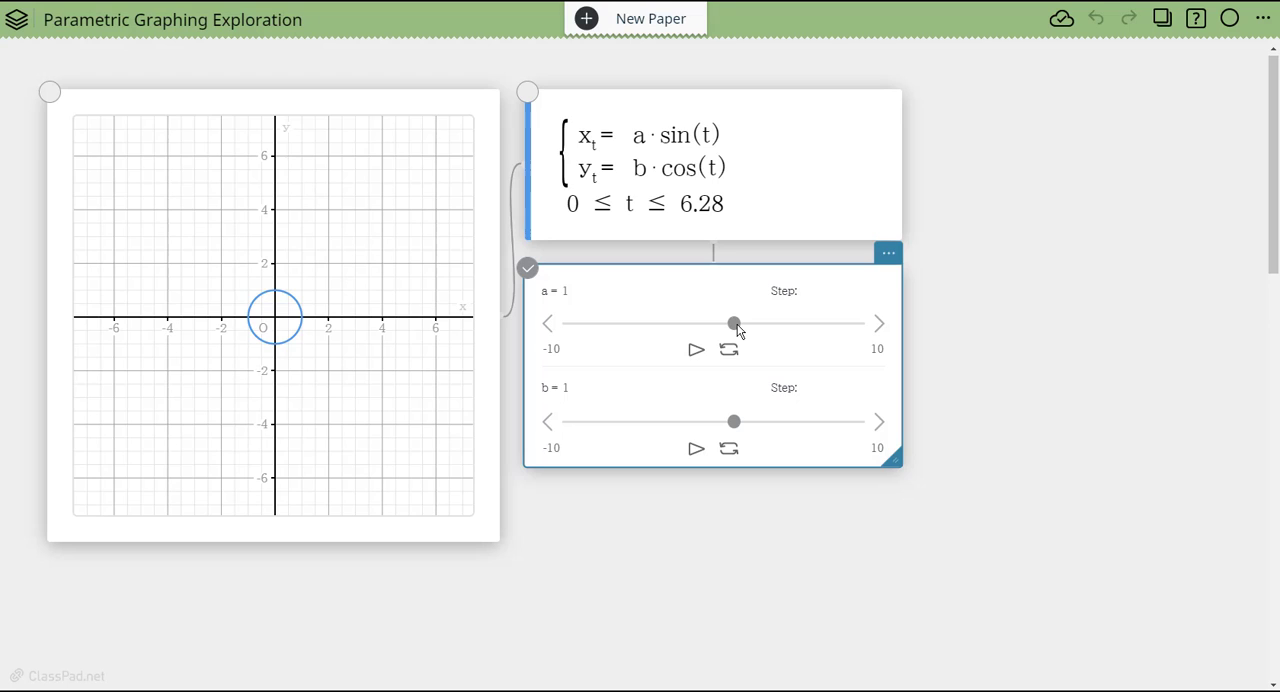
mouse_move(737, 328)
mouse_down()
mouse_move(818, 332)
mouse_move(737, 327)
mouse_up()
drag(734, 423, 775, 429)
drag(775, 428, 741, 422)
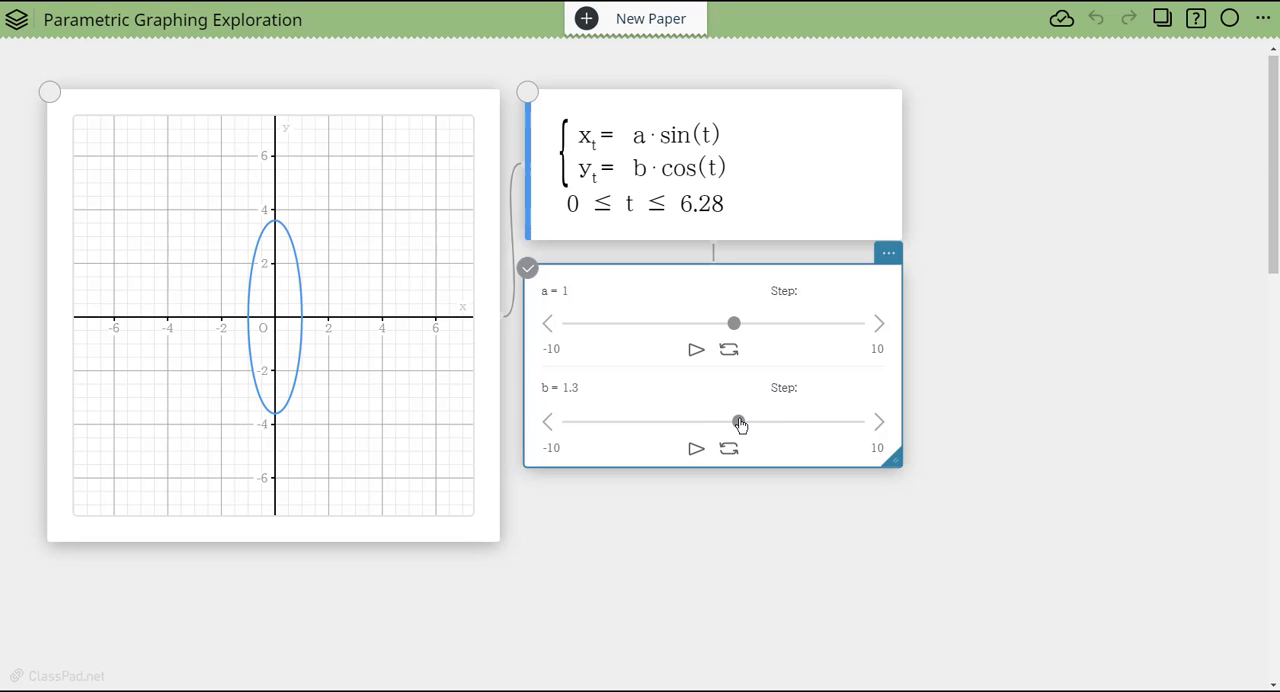
- Multiply t by c in the sine expression and by d in the cosine expression, and apply the change
click(703, 135)
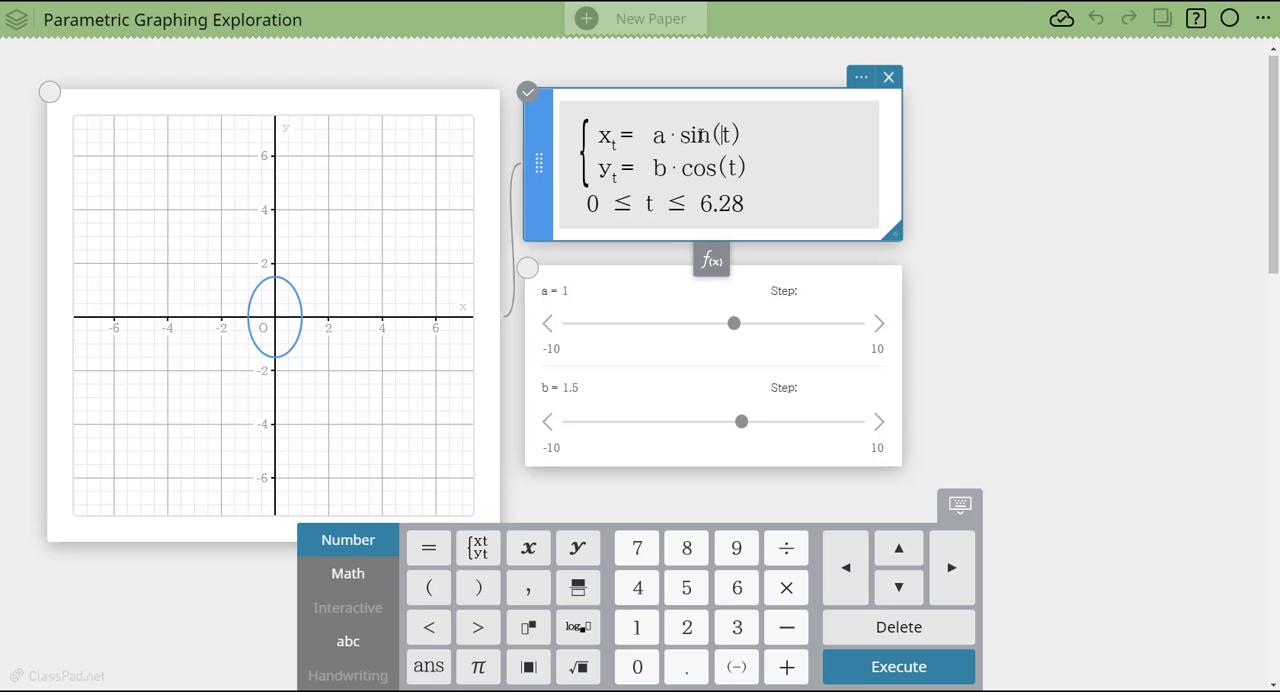
text(c)
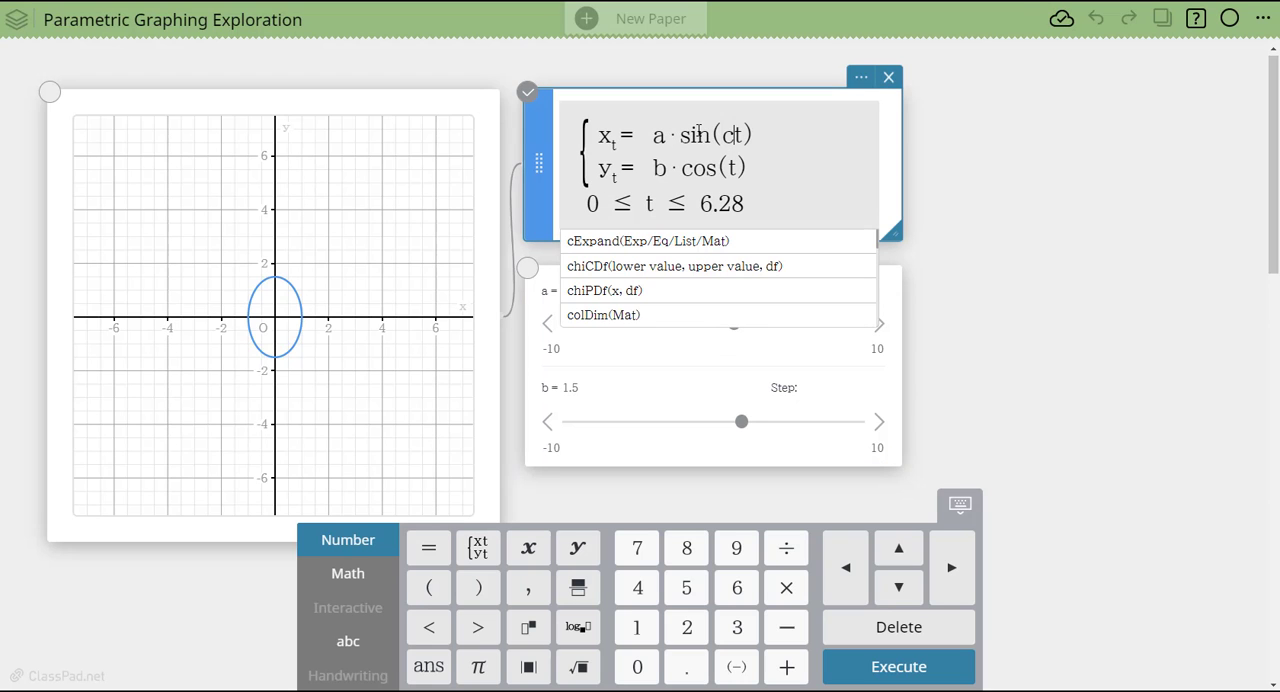
click(786, 587)
text(d)
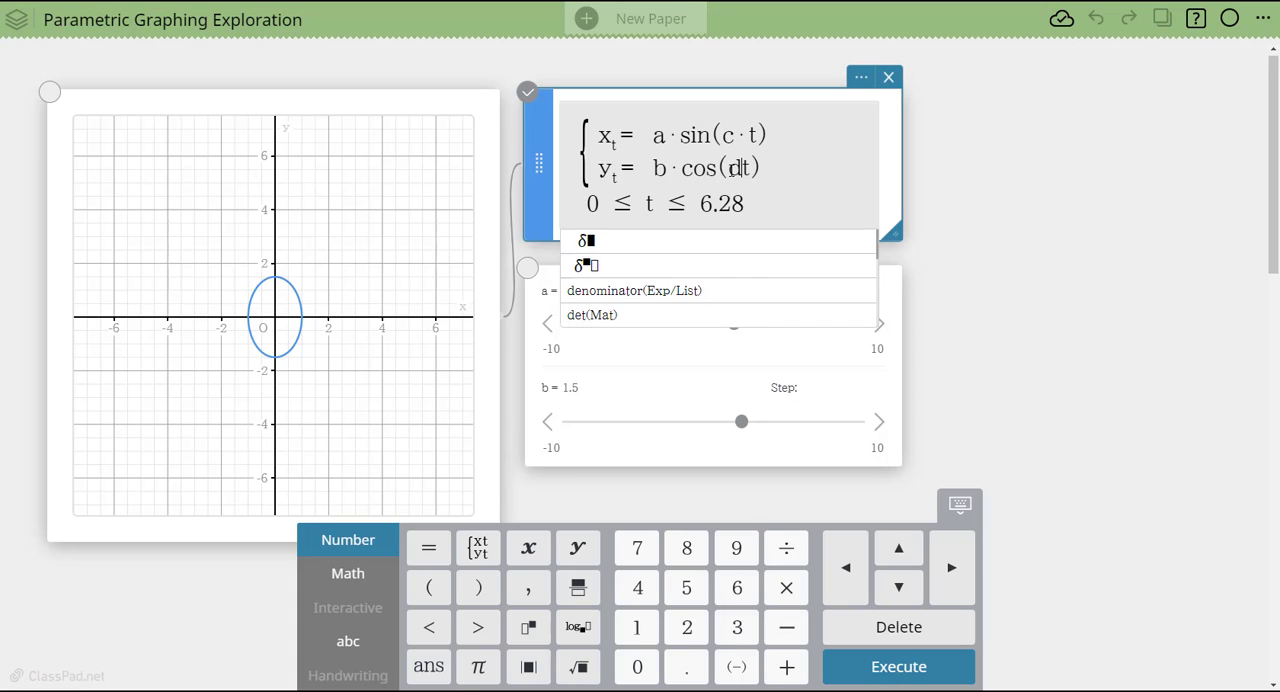
click(783, 595)
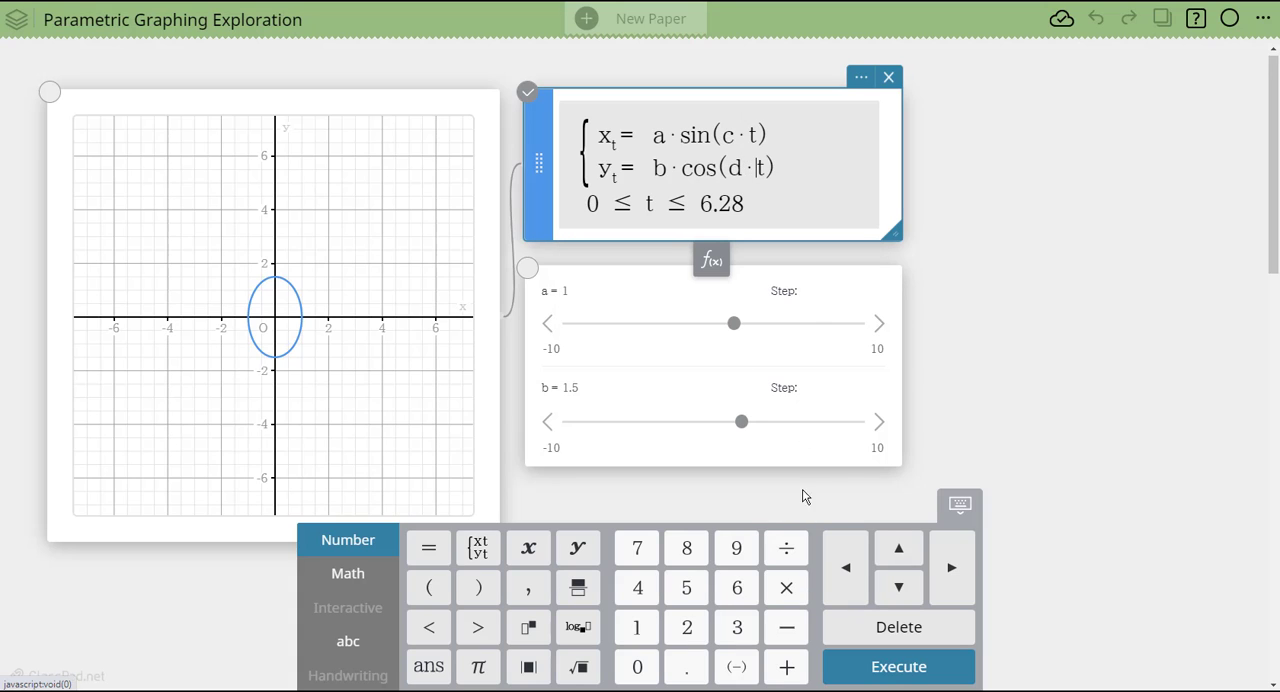
click(933, 357)
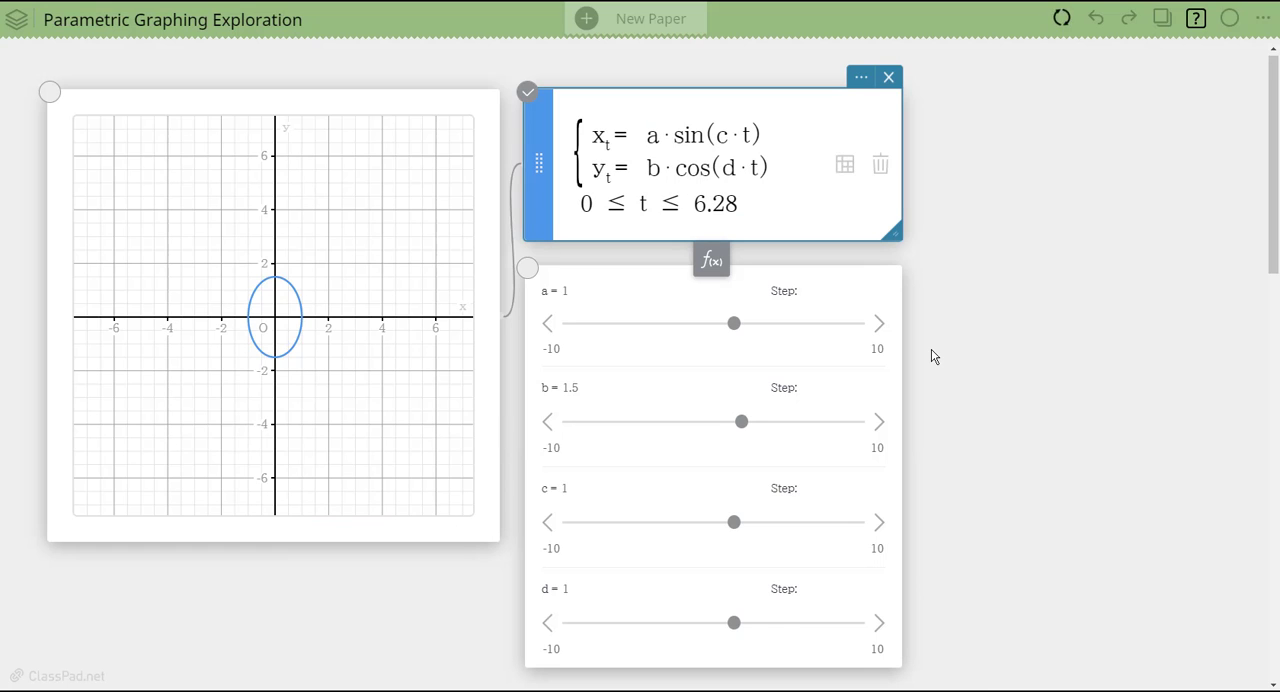
- Adjust the sliders so that c is 3.3 and the coefficients a and b are both 4
click(738, 522)
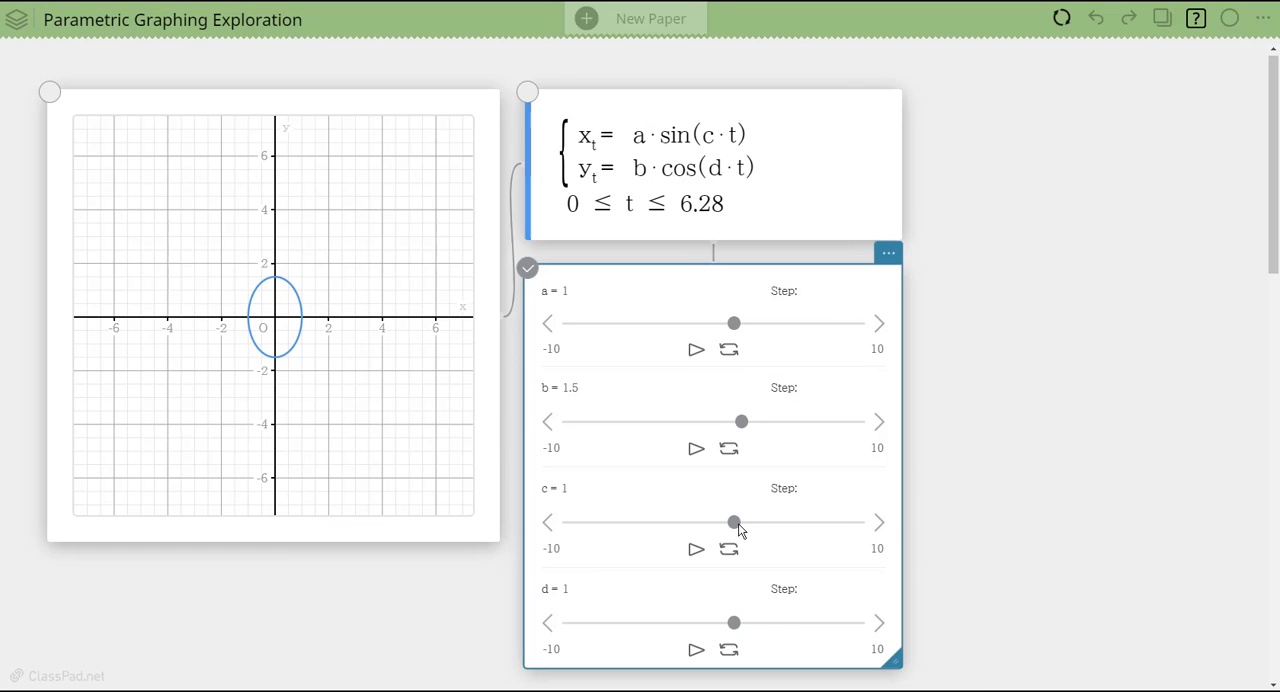
drag(735, 530, 768, 532)
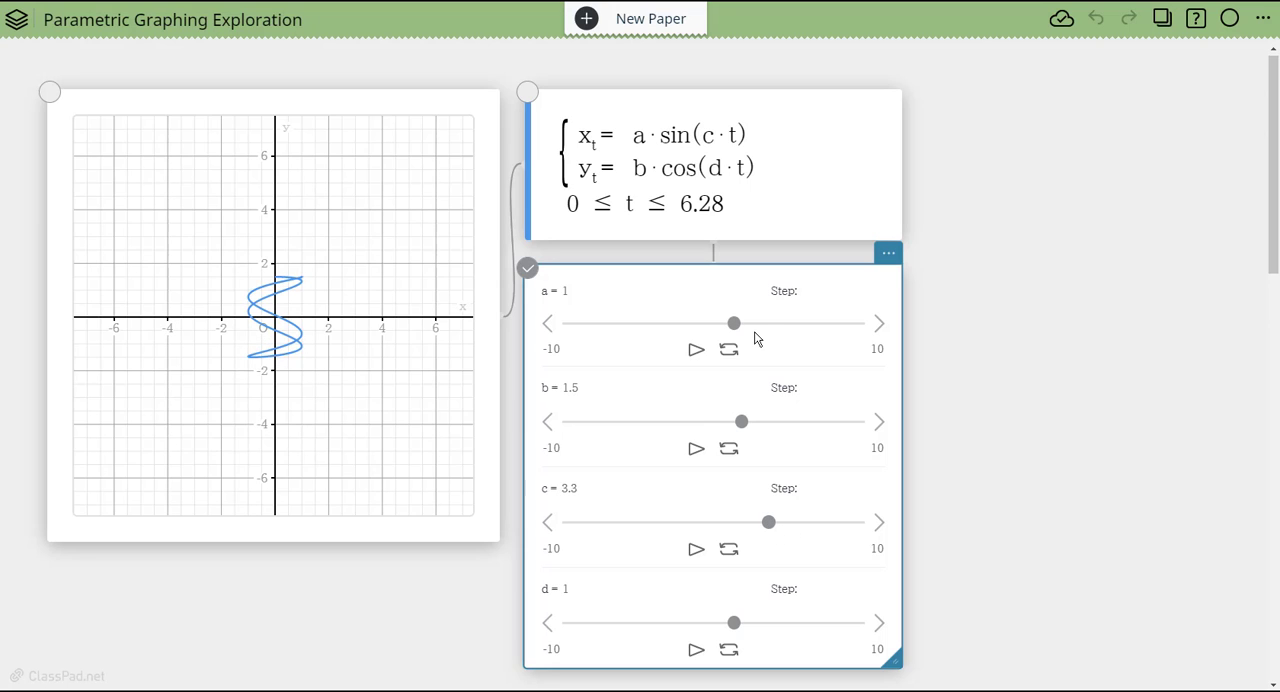
drag(738, 331, 785, 334)
drag(740, 428, 779, 429)
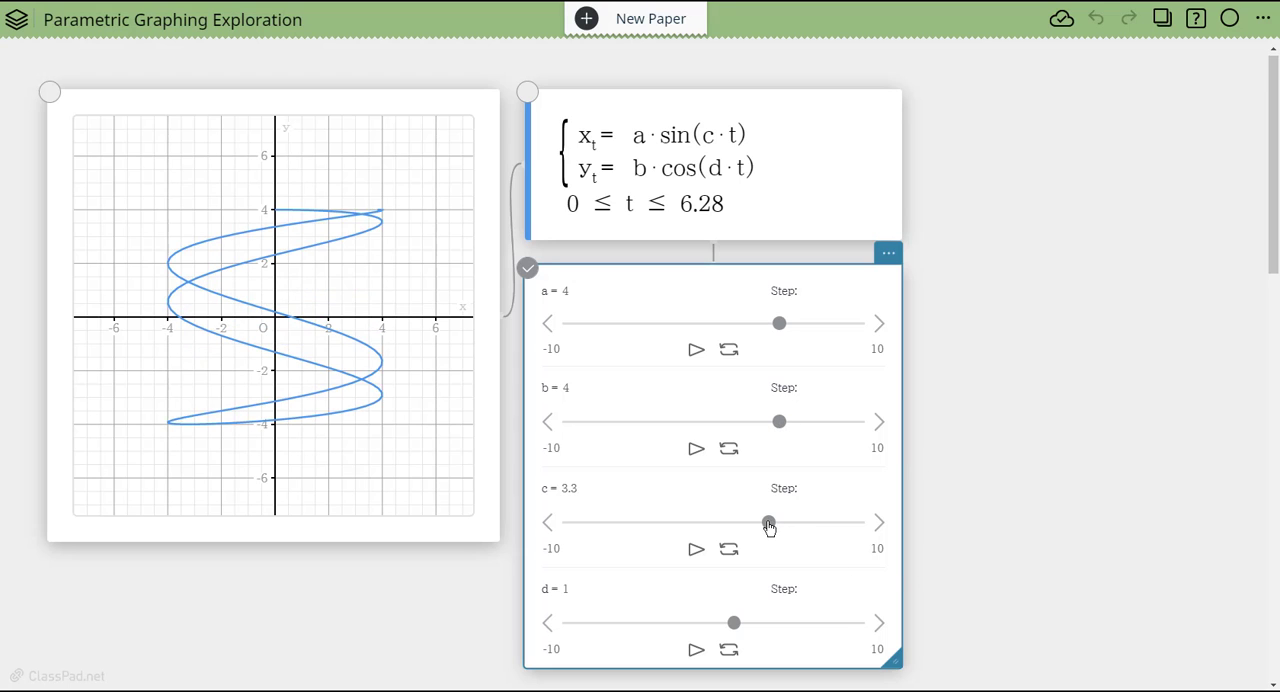
- Increase c to 5.8 and d to 3.9 with their sliders, and continue up to c = 8 and d = 5
drag(771, 528, 807, 529)
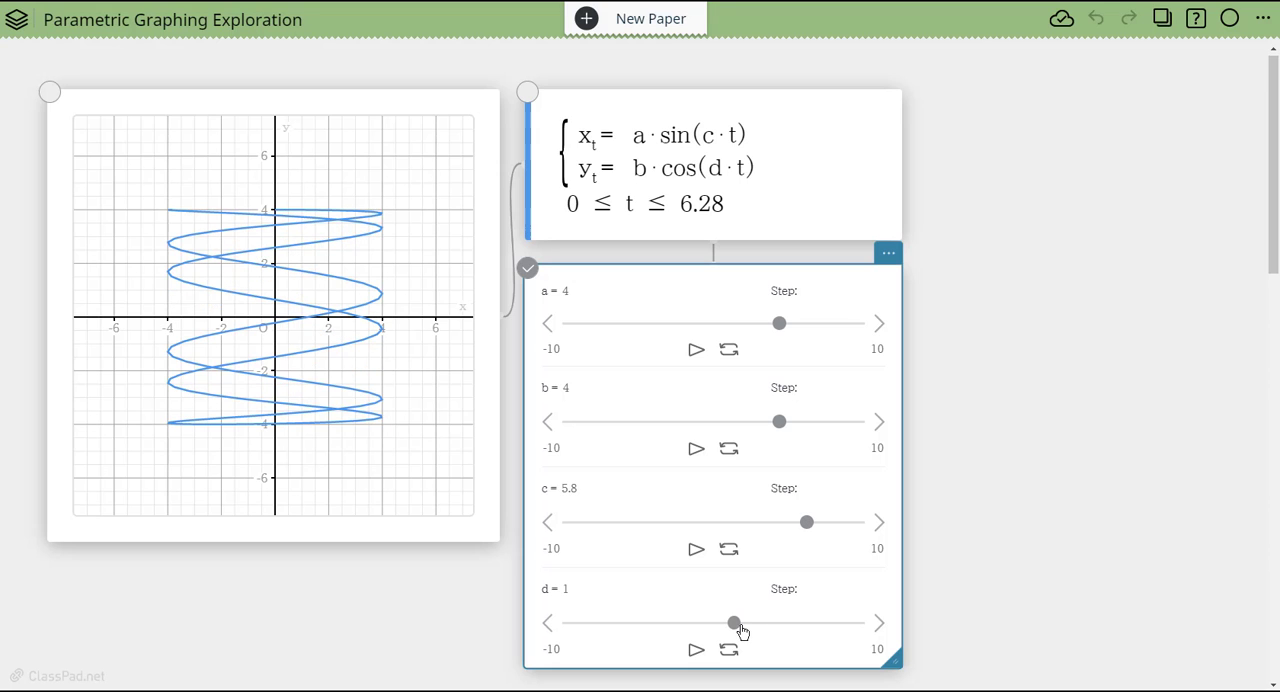
drag(741, 632, 785, 630)
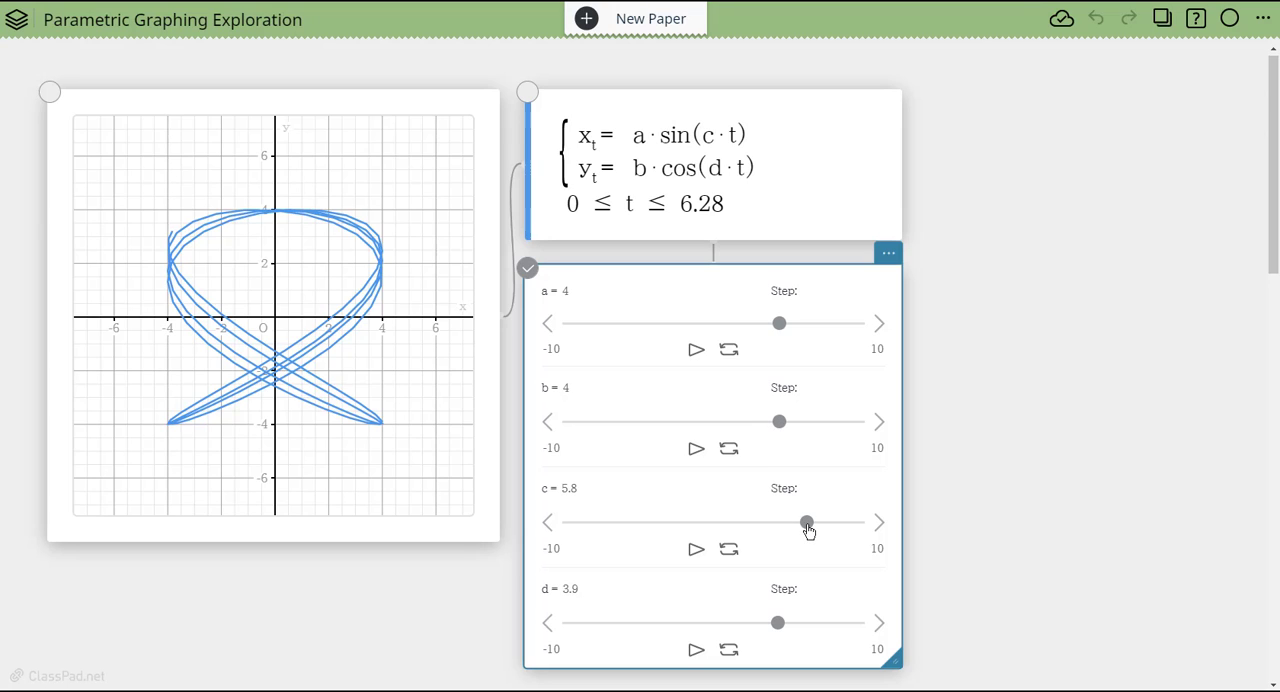
drag(808, 530, 843, 531)
drag(771, 626, 790, 626)
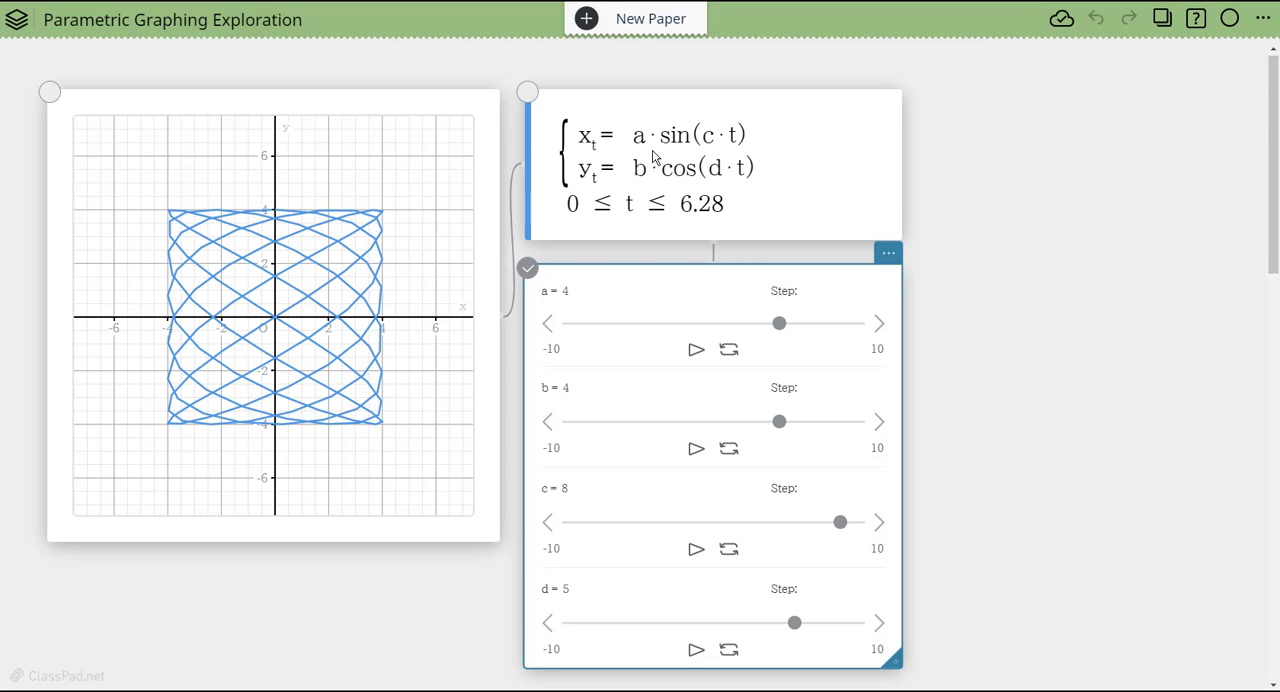
- Move the slider panel away from beneath the equations and insert a second, blank parametric equation below the first
drag(723, 283, 1169, 114)
click(657, 229)
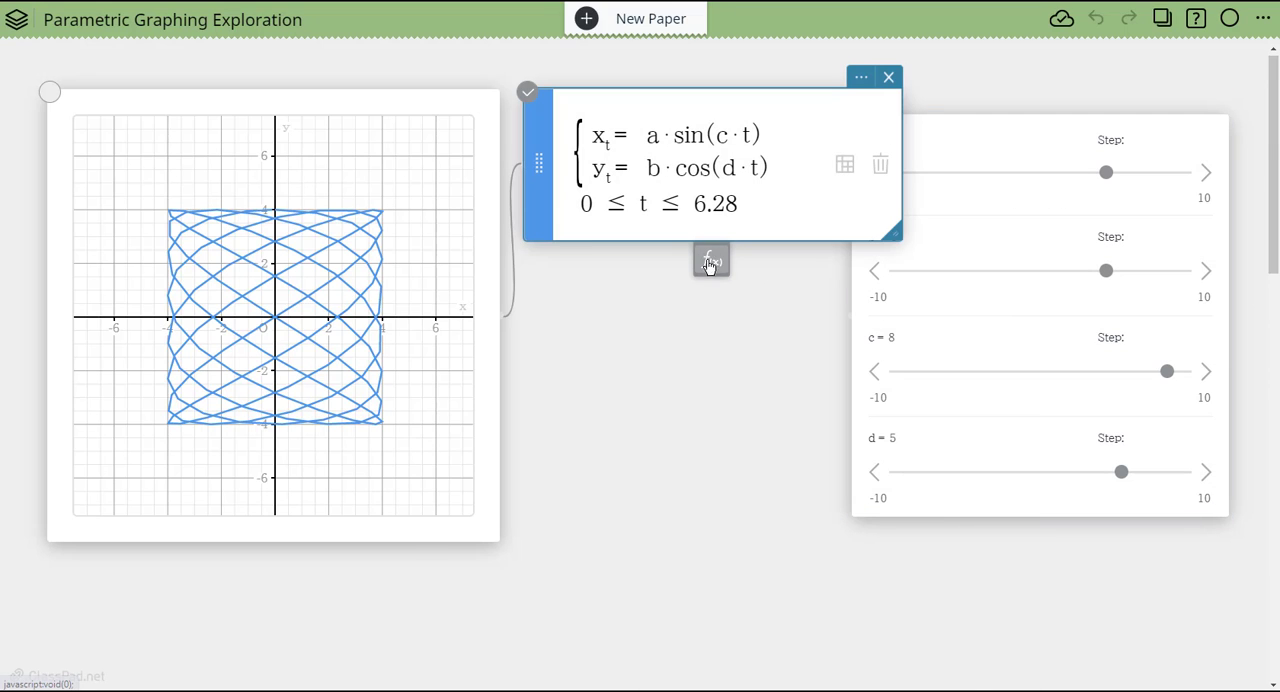
click(709, 263)
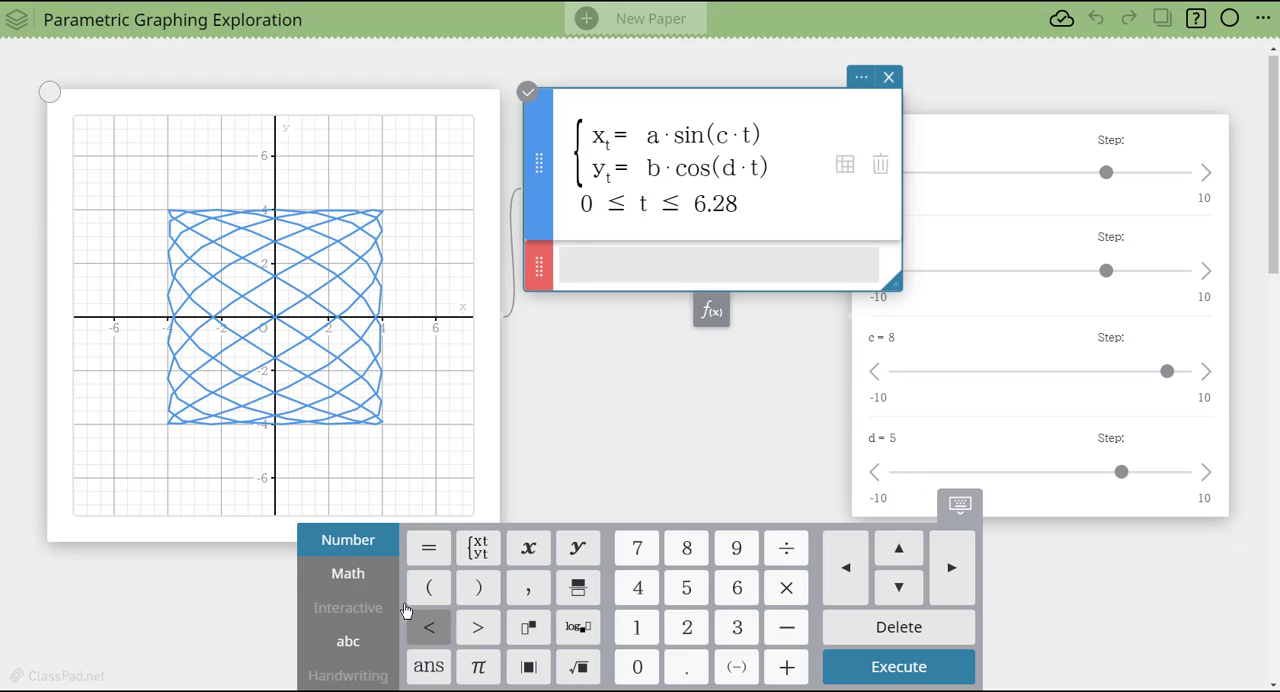
click(354, 582)
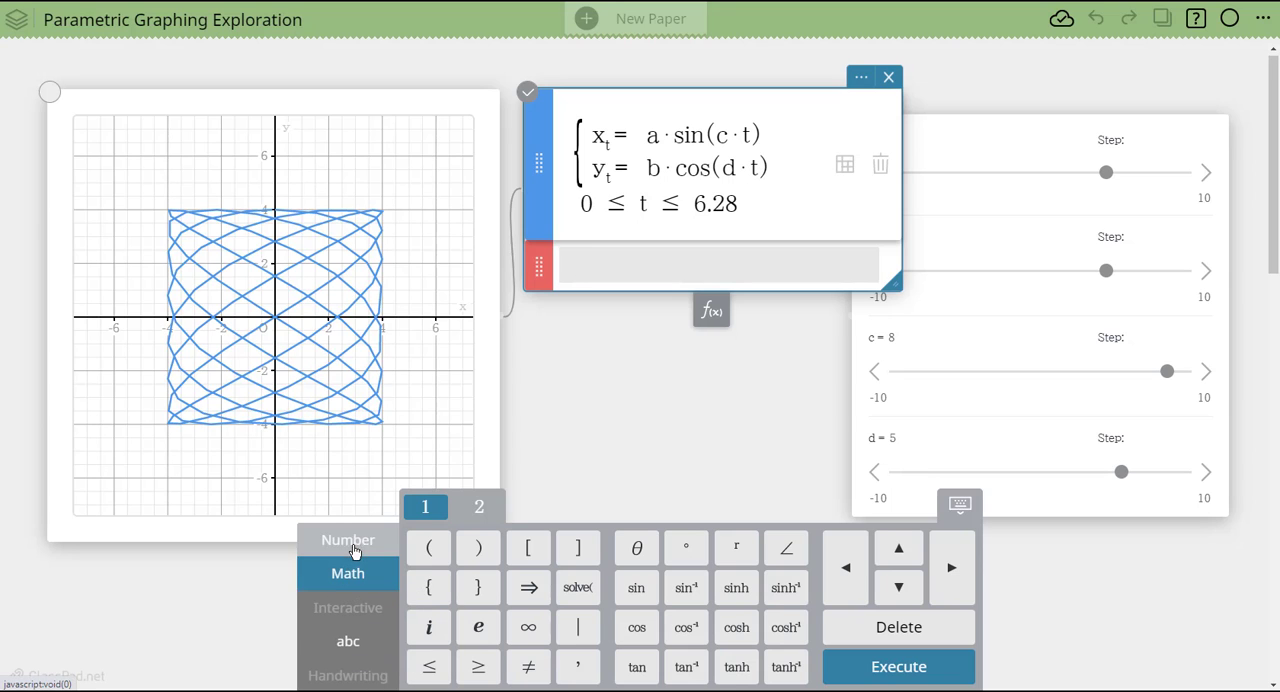
click(353, 546)
click(478, 548)
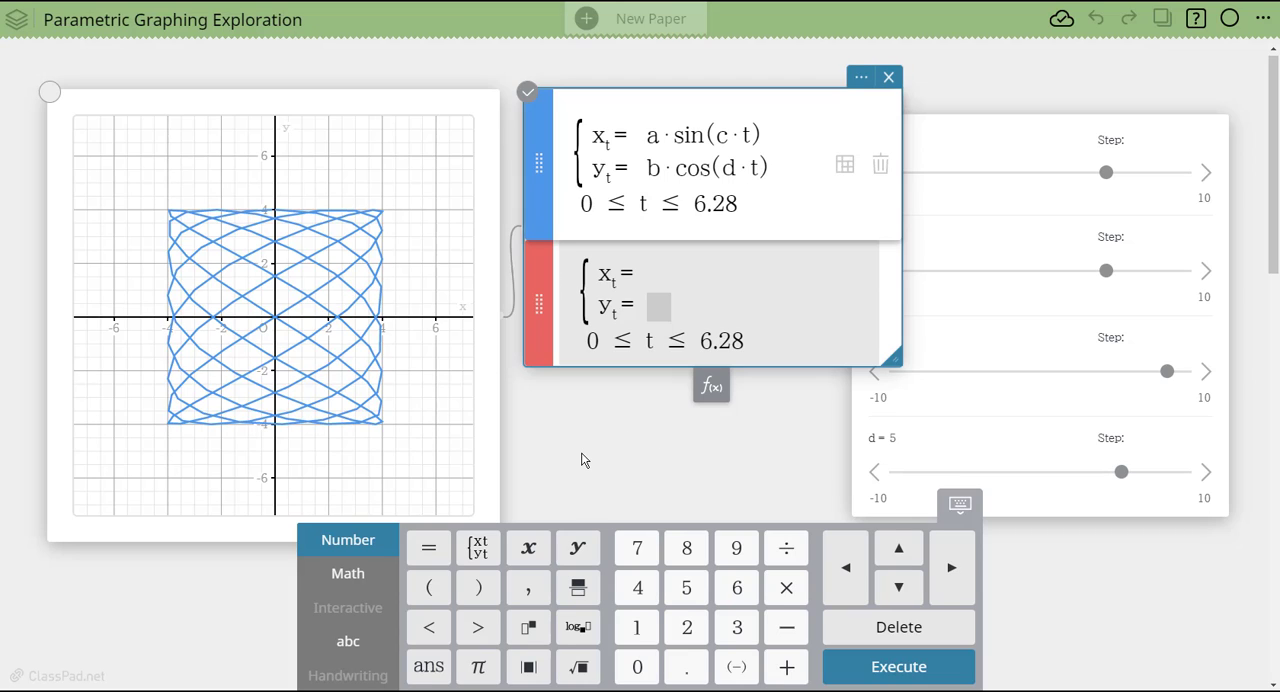
- Enter 2cos(t)-cos(45t) as the x-expression of the second parametric equation
text(a)
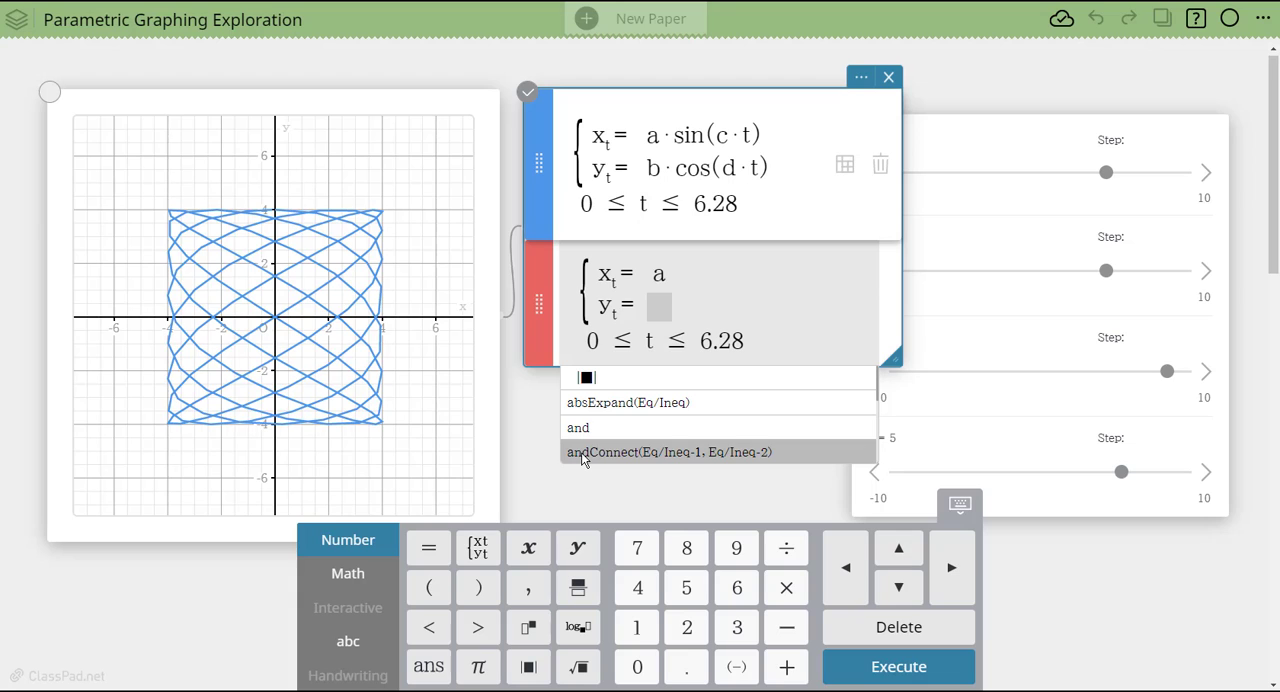
key(BackSpace)
text(2)
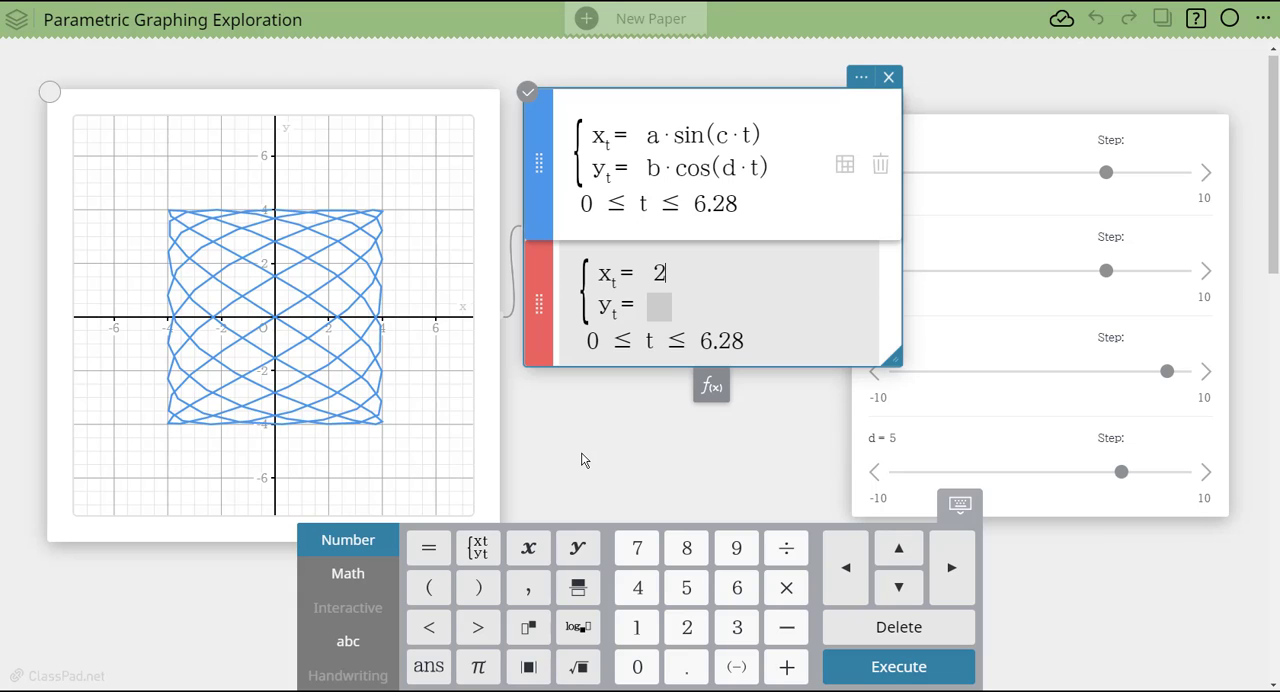
text(cos()
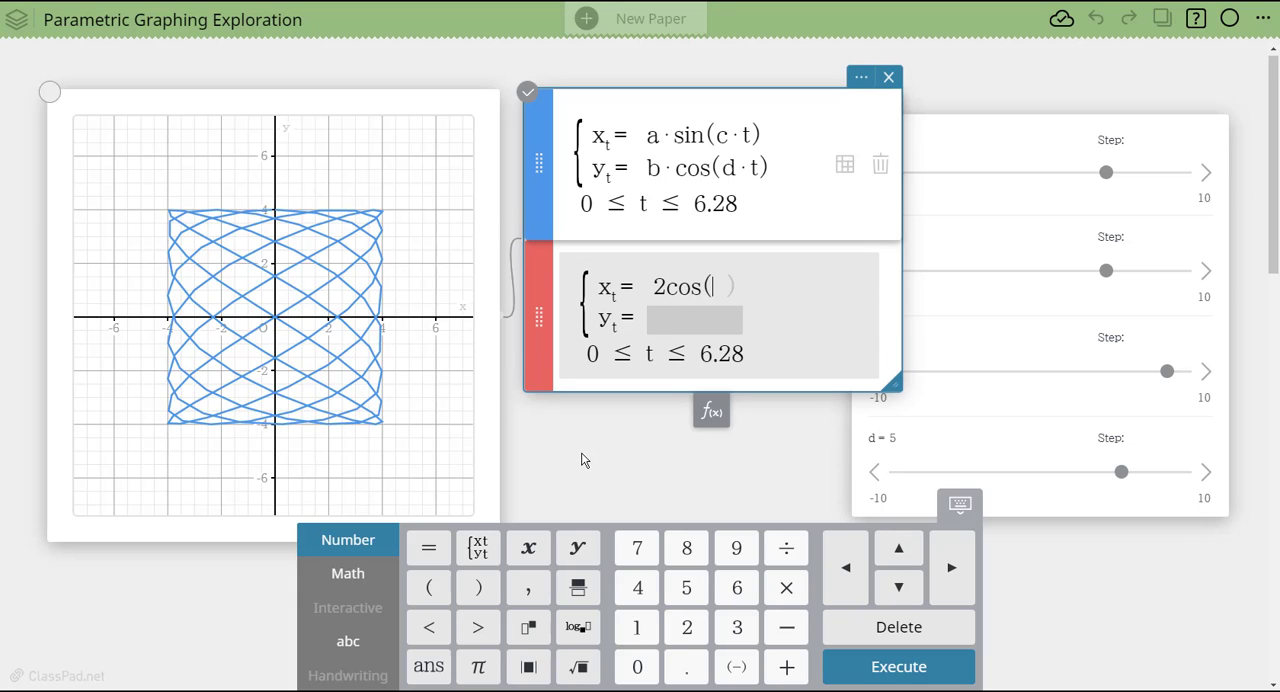
text(t)-c)
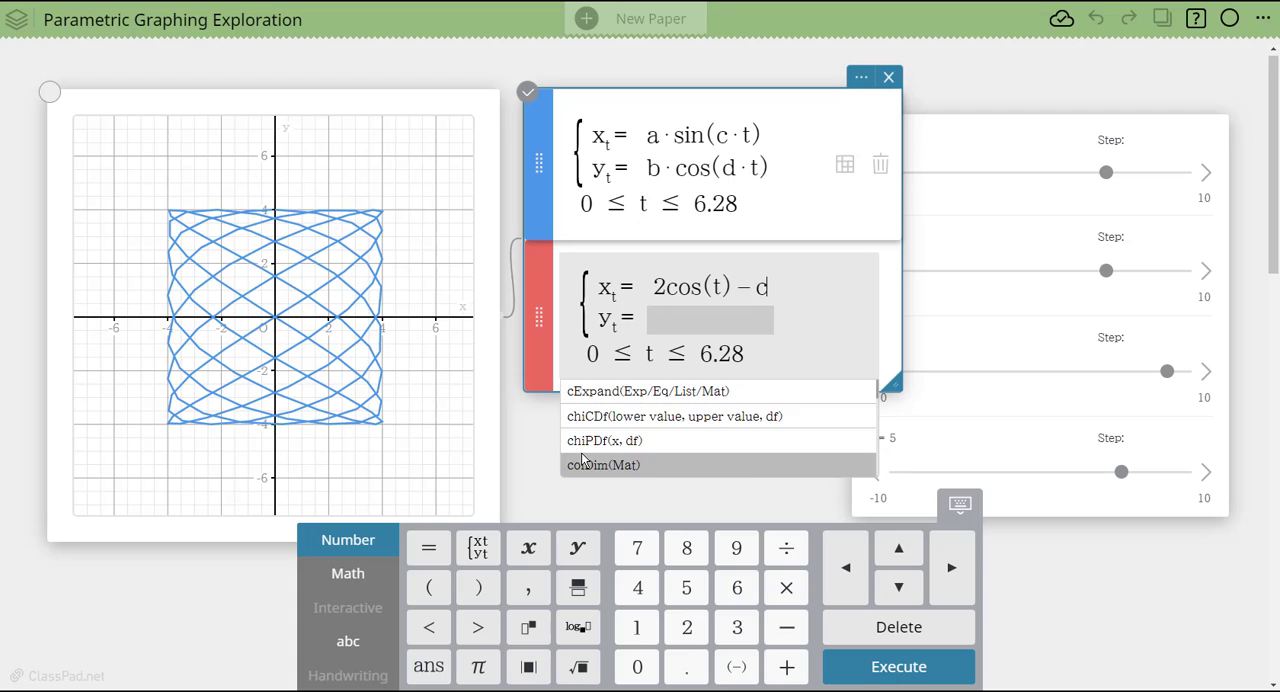
text(os()
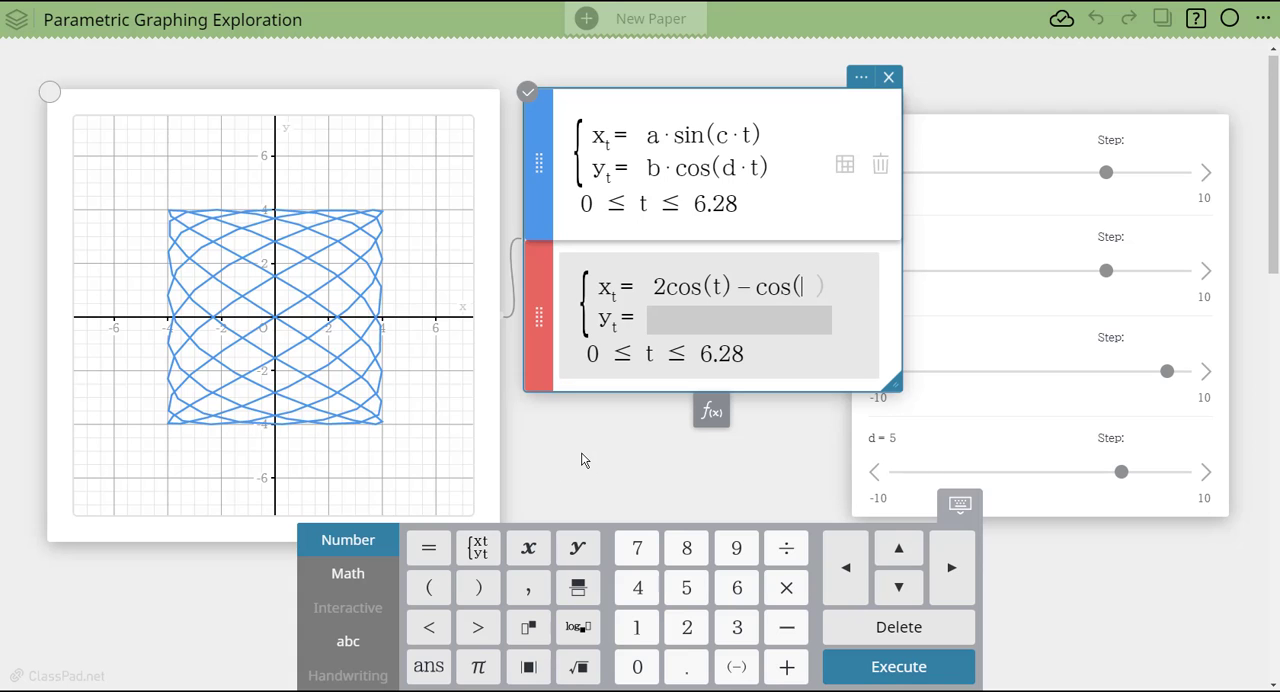
text(45t)
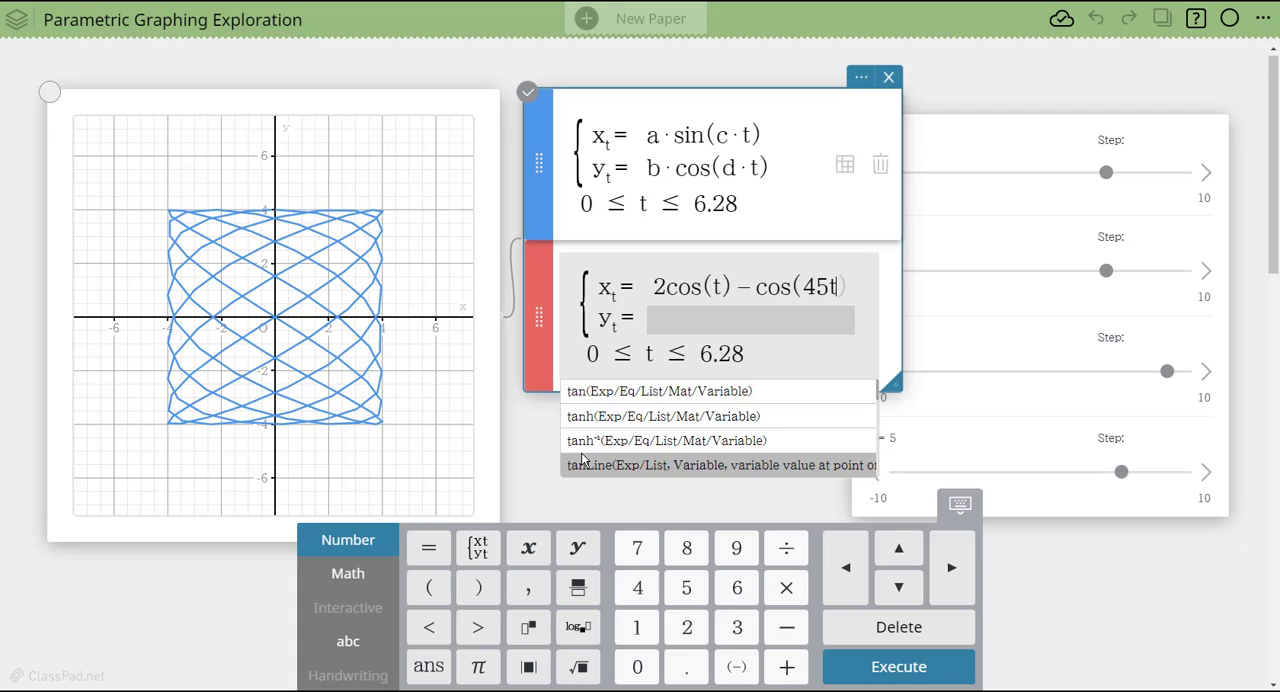
- Enter 2sin(t)-sin(45t) as the y-expression of the second parametric equation and graph it
click(712, 323)
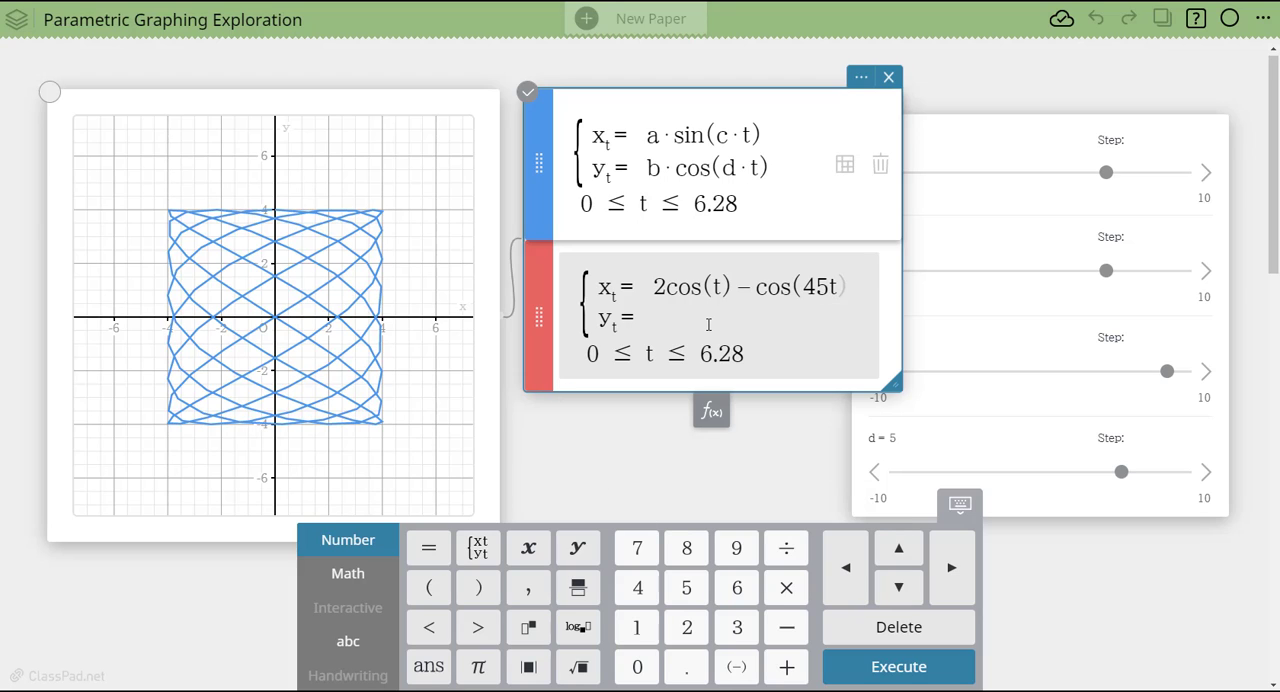
text(2sin(t)
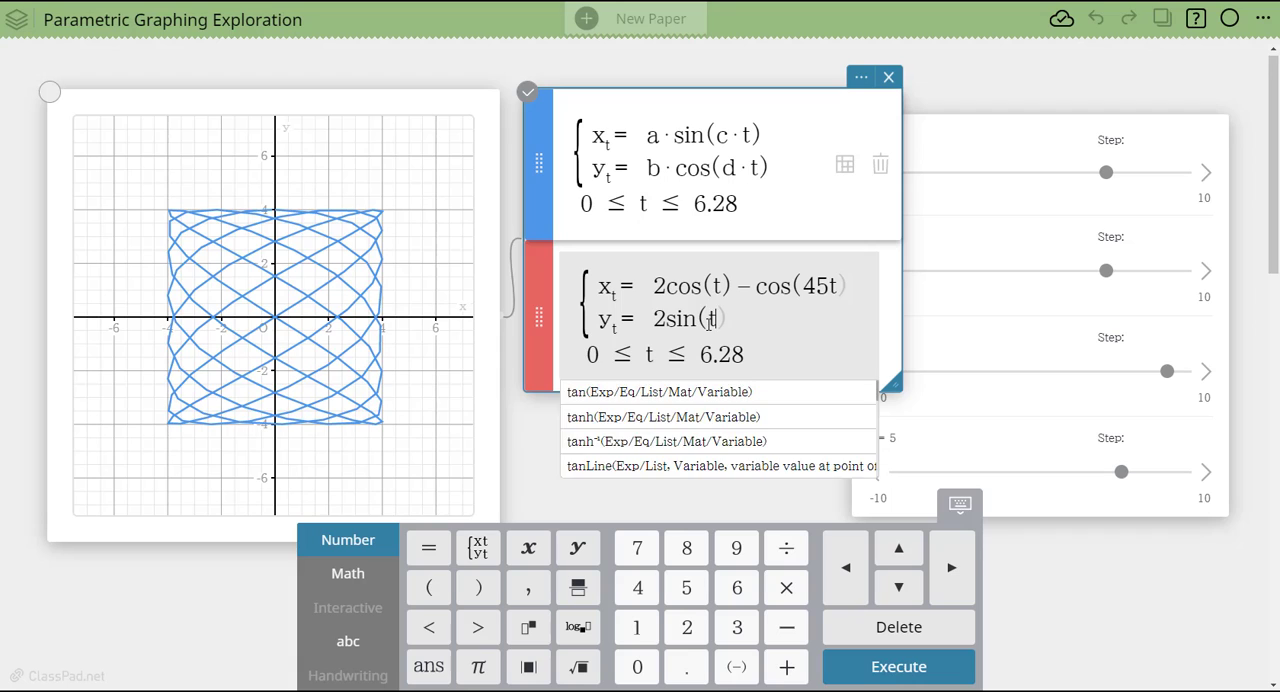
text(-)
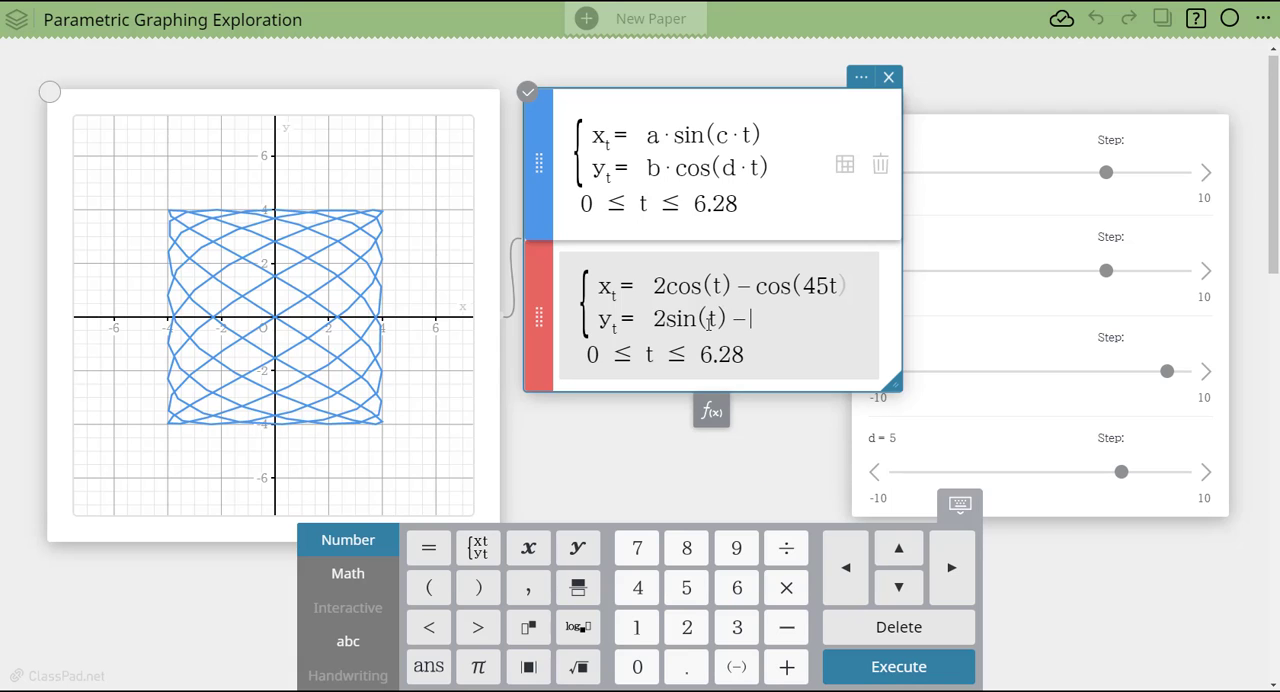
text(sin(45t)
key(Return)
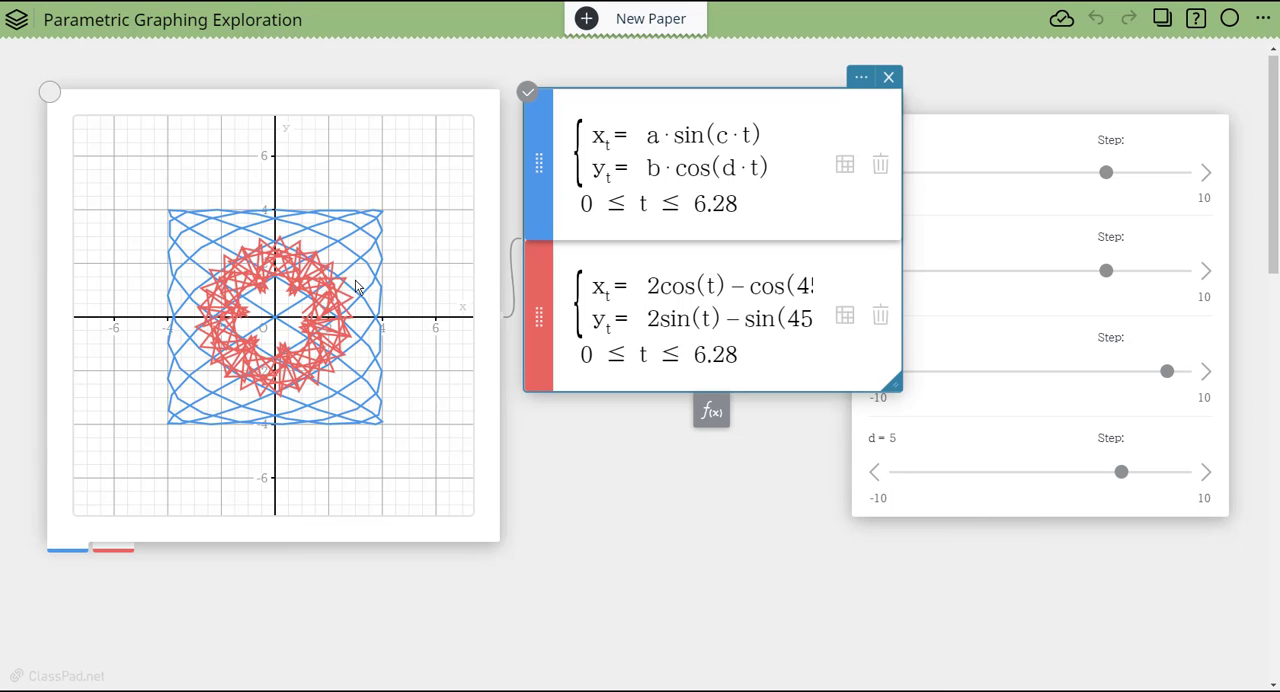
- Add a third parametric equation below the second and enter sin(t)^3 as its x-expression
click(711, 411)
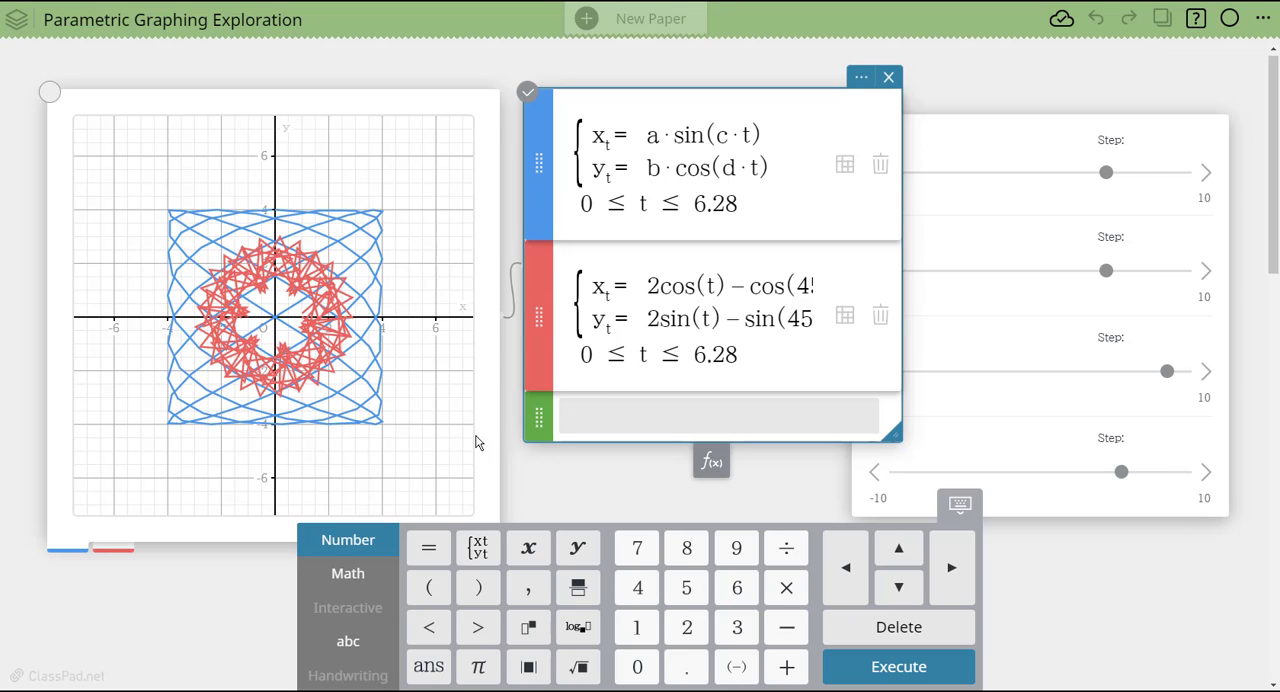
click(478, 547)
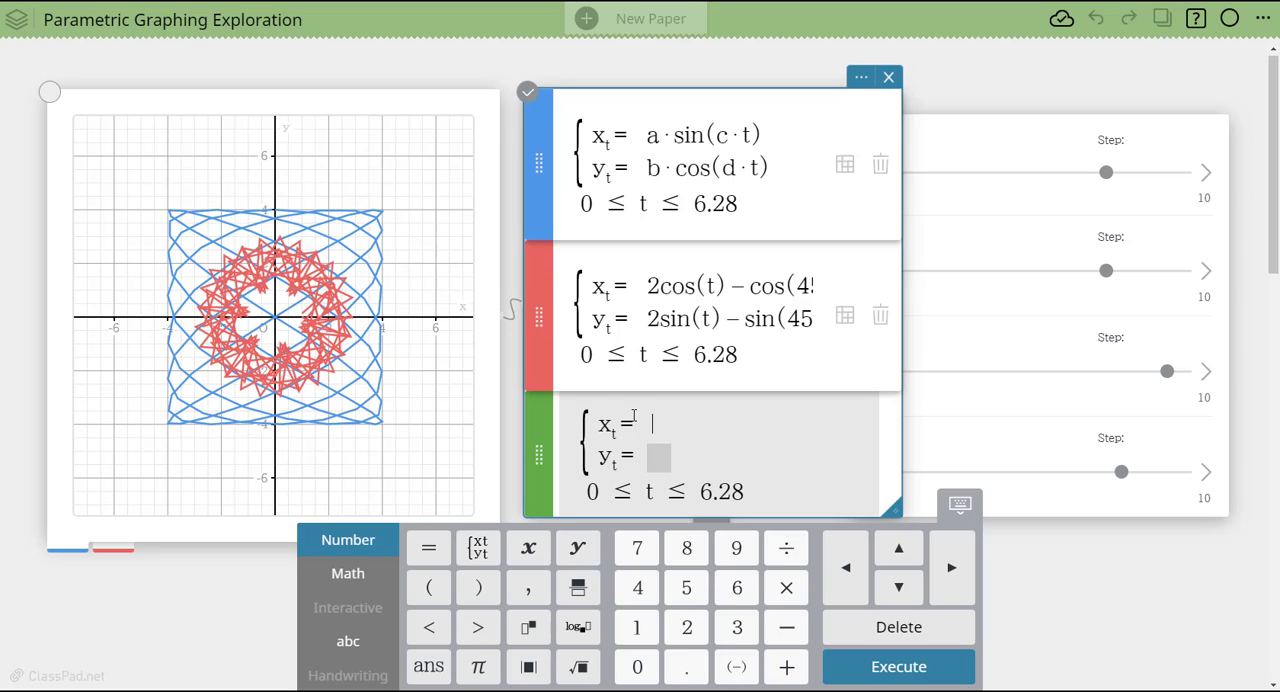
text(sin()
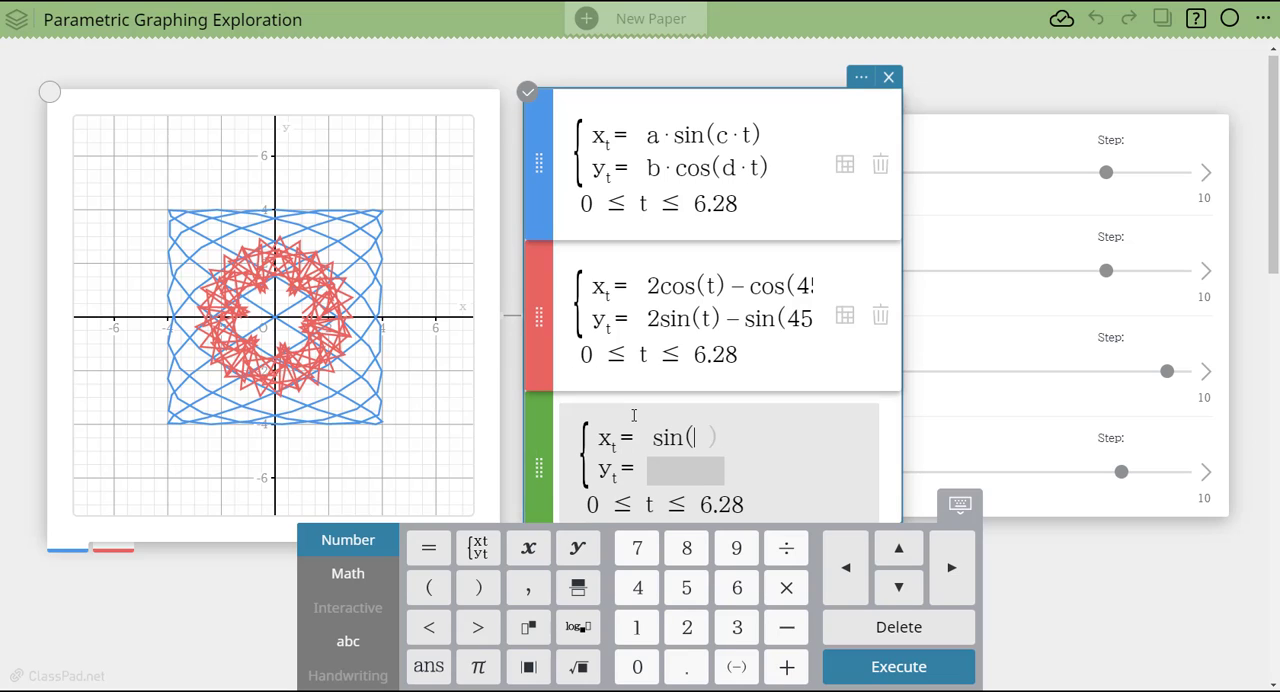
text(t)
text(^3)
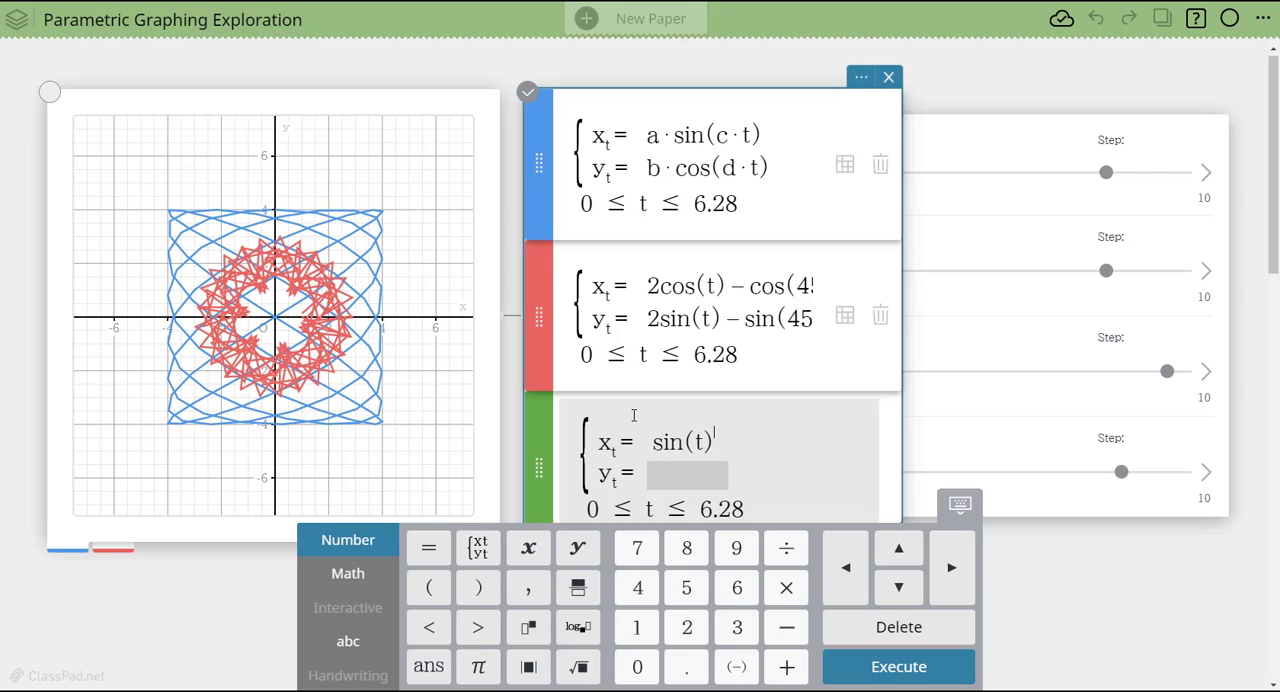
- Enter cos(t)^3 as the y-expression of the third parametric equation and graph it
click(672, 476)
text(cos)
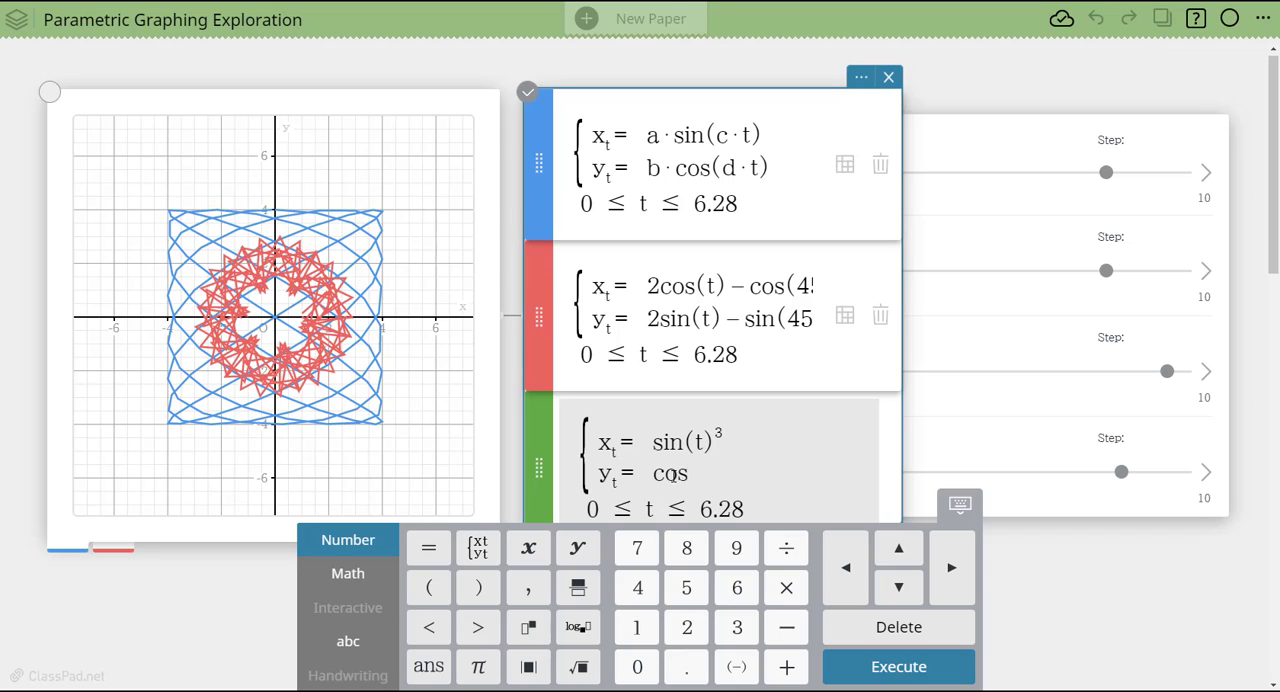
text((t)
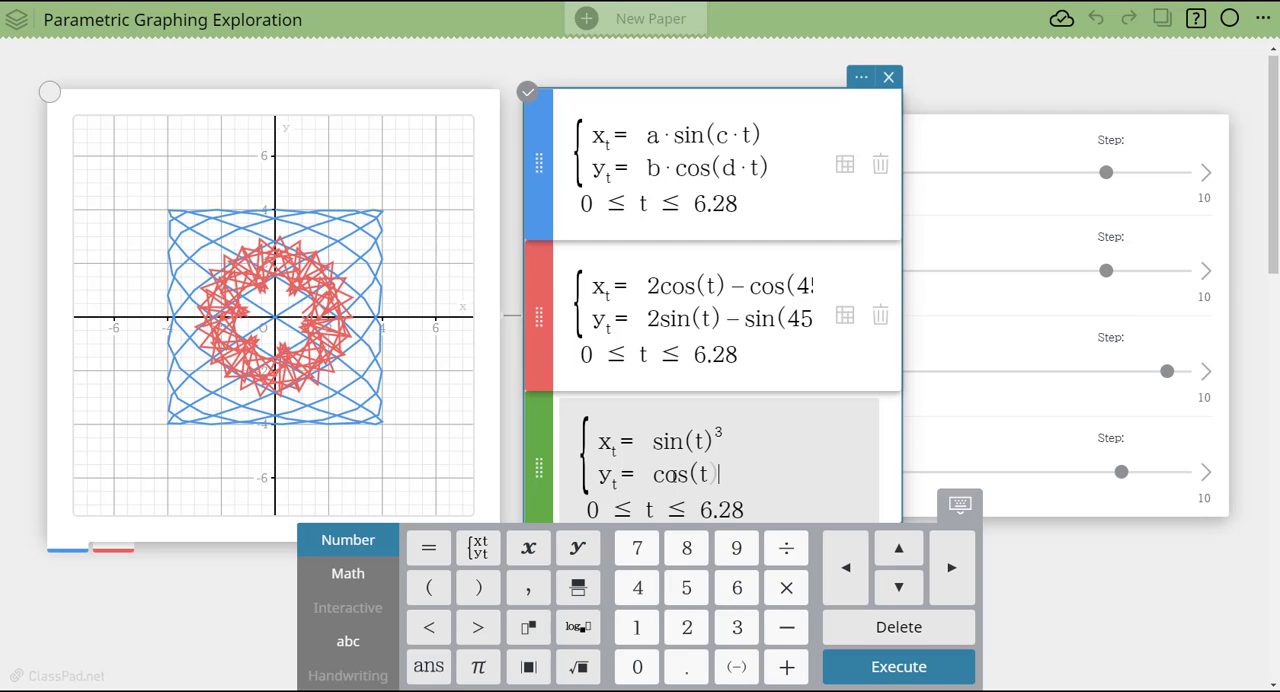
text()^3)
key(Return)
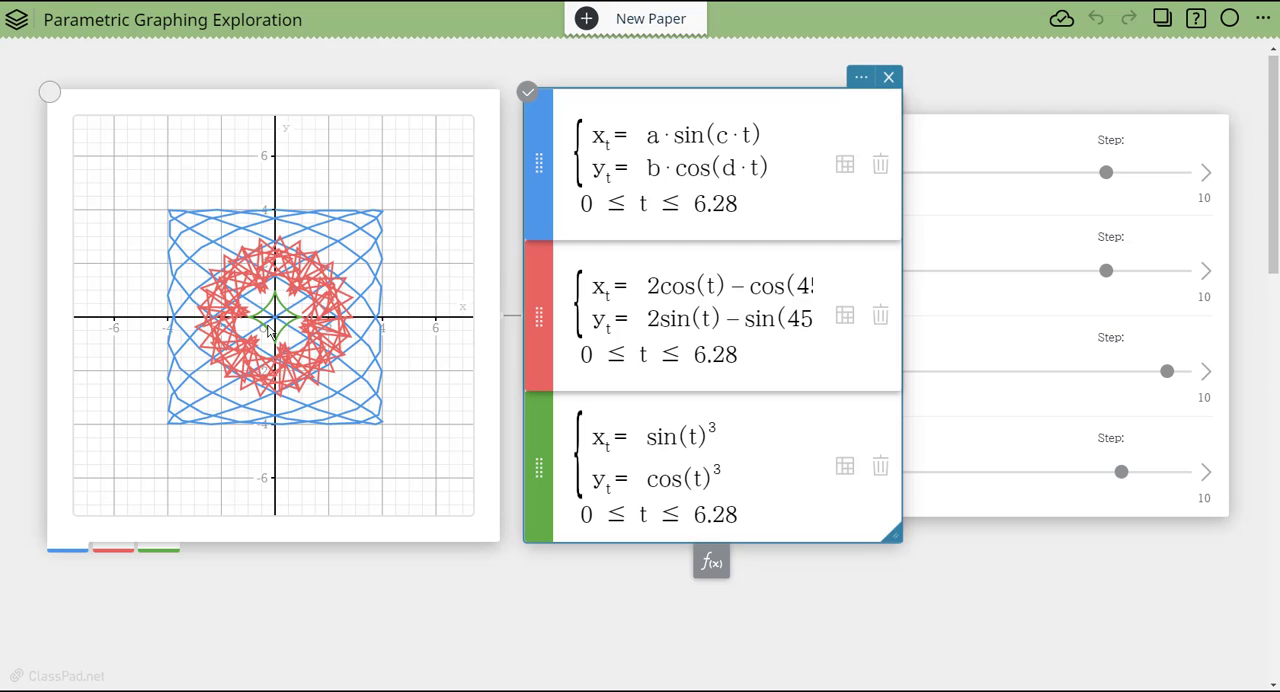
- Change the third parametric equation to 2sin(t)^3 and 2cos(t)^3 and regraph it
click(649, 437)
text(2)
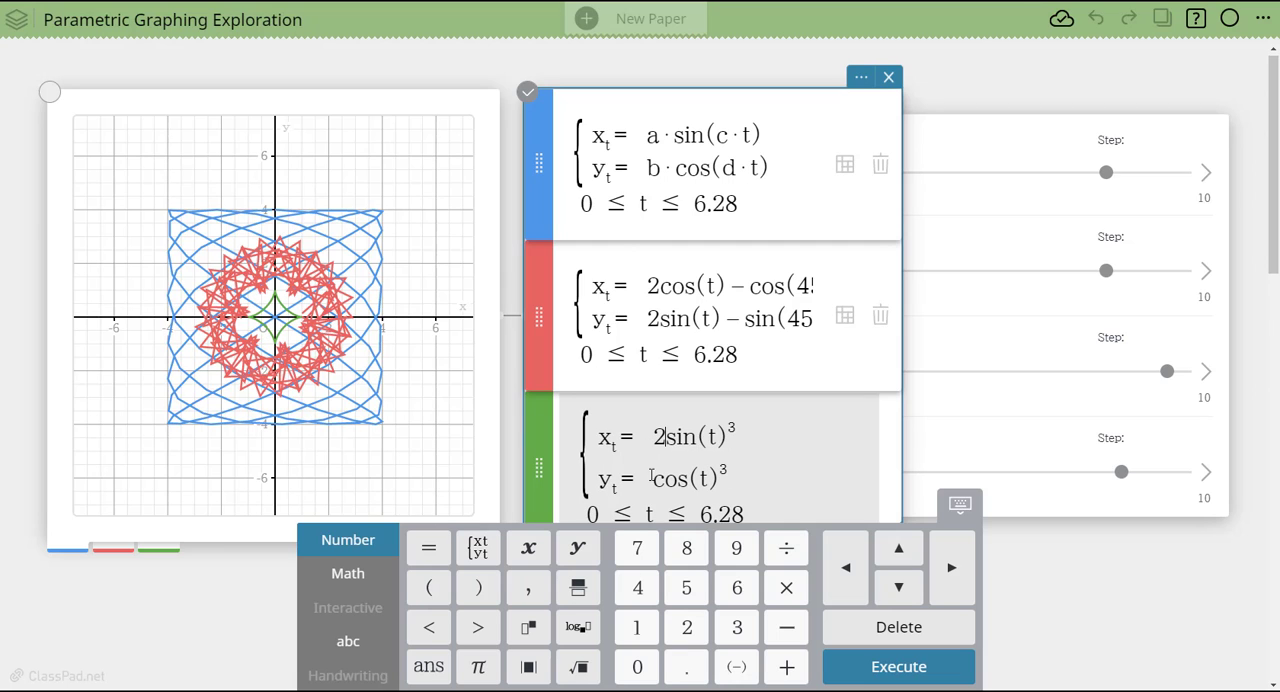
text(2)
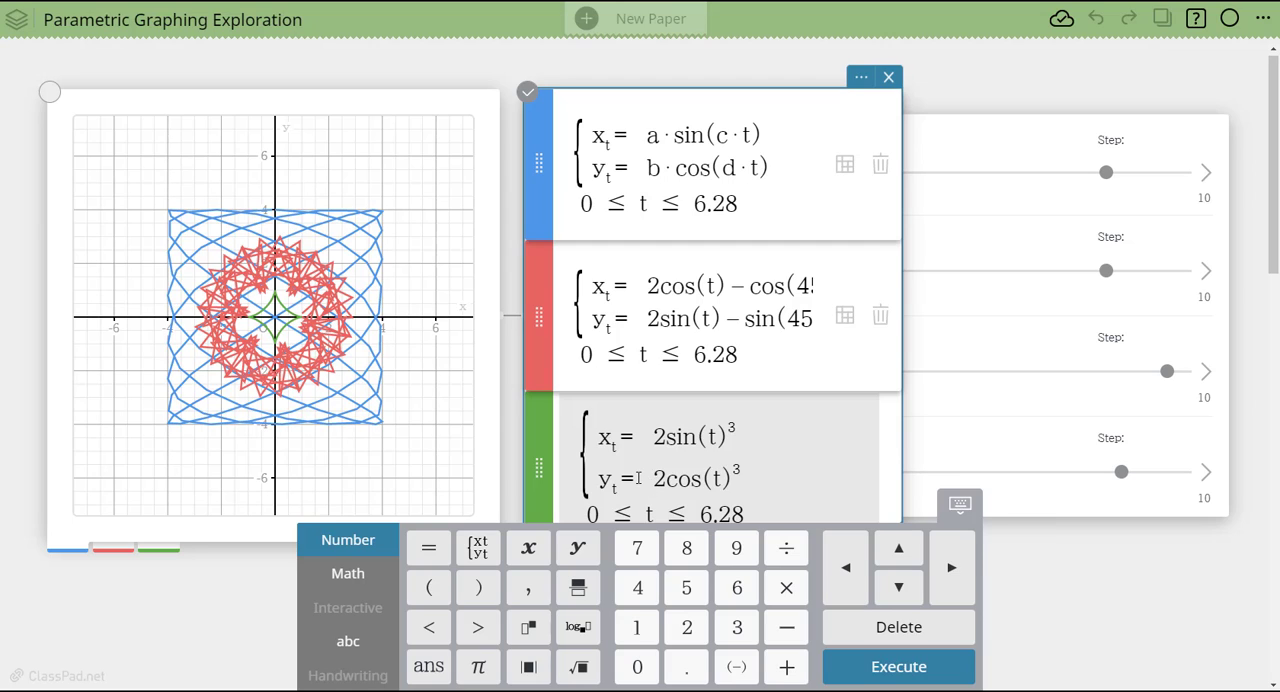
key(Return)
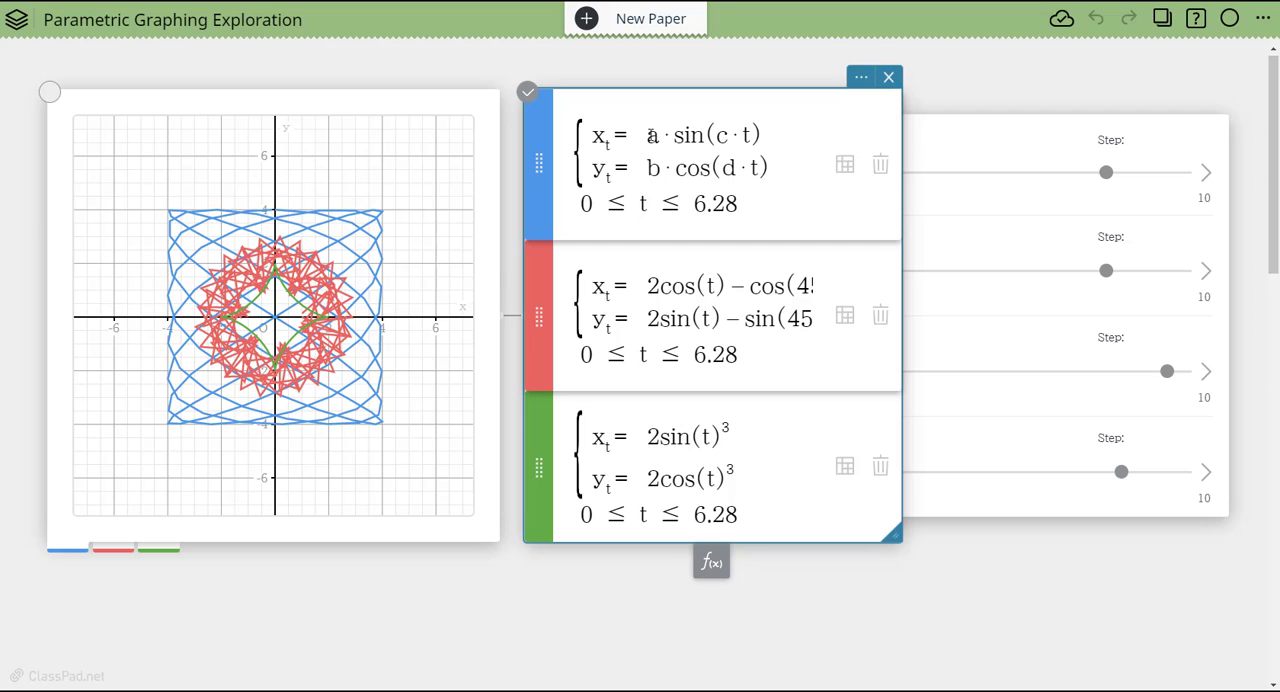
- Reduce b to 2.9, c to 6 and d to 3 with their sliders
click(990, 150)
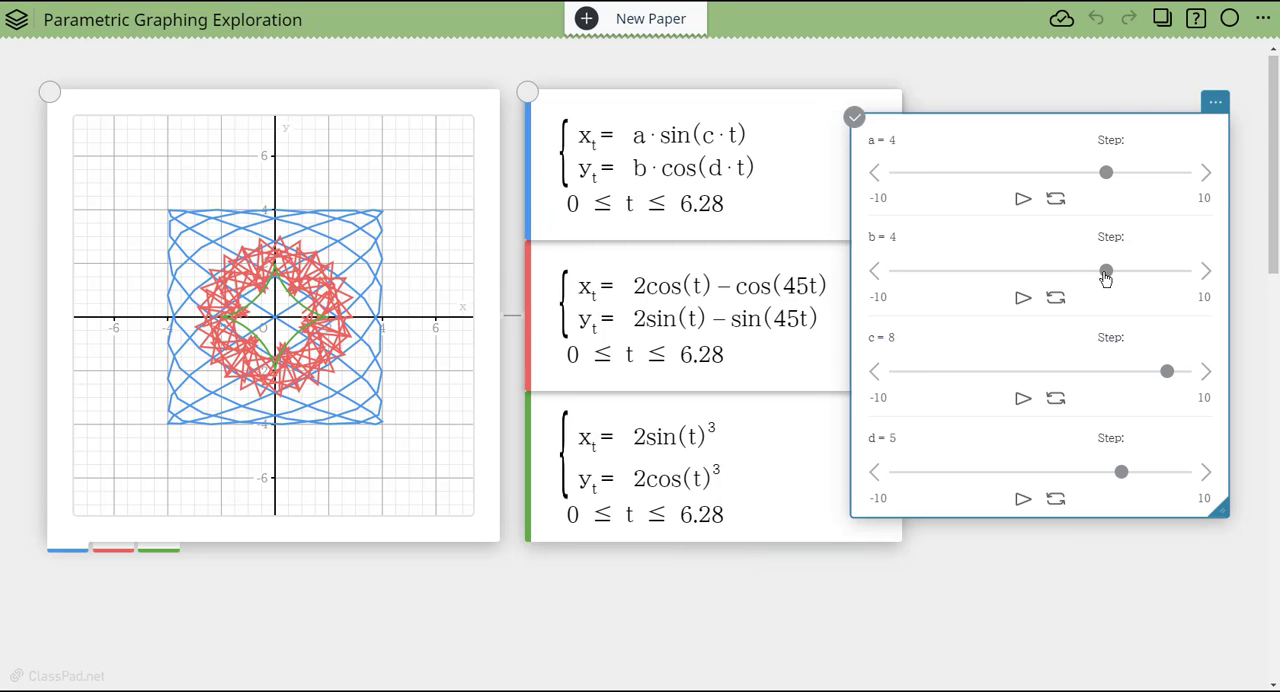
drag(1106, 279, 1089, 277)
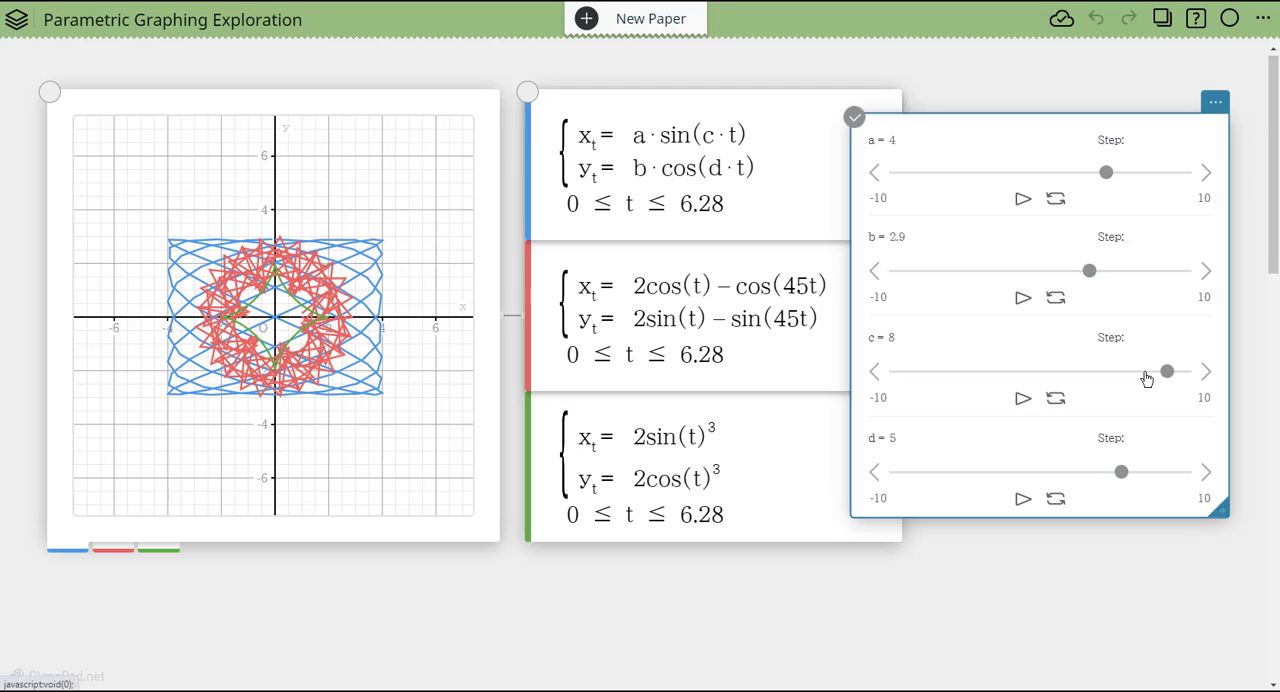
drag(1168, 372, 1140, 380)
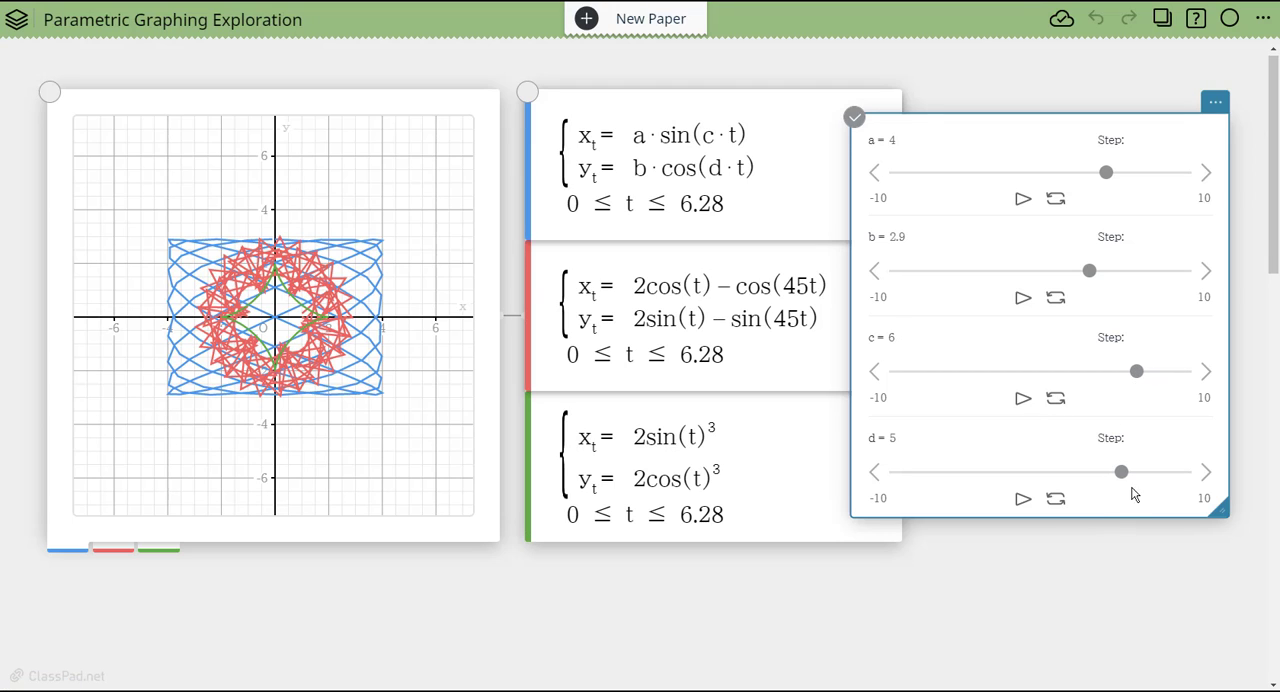
drag(1122, 474, 1095, 483)
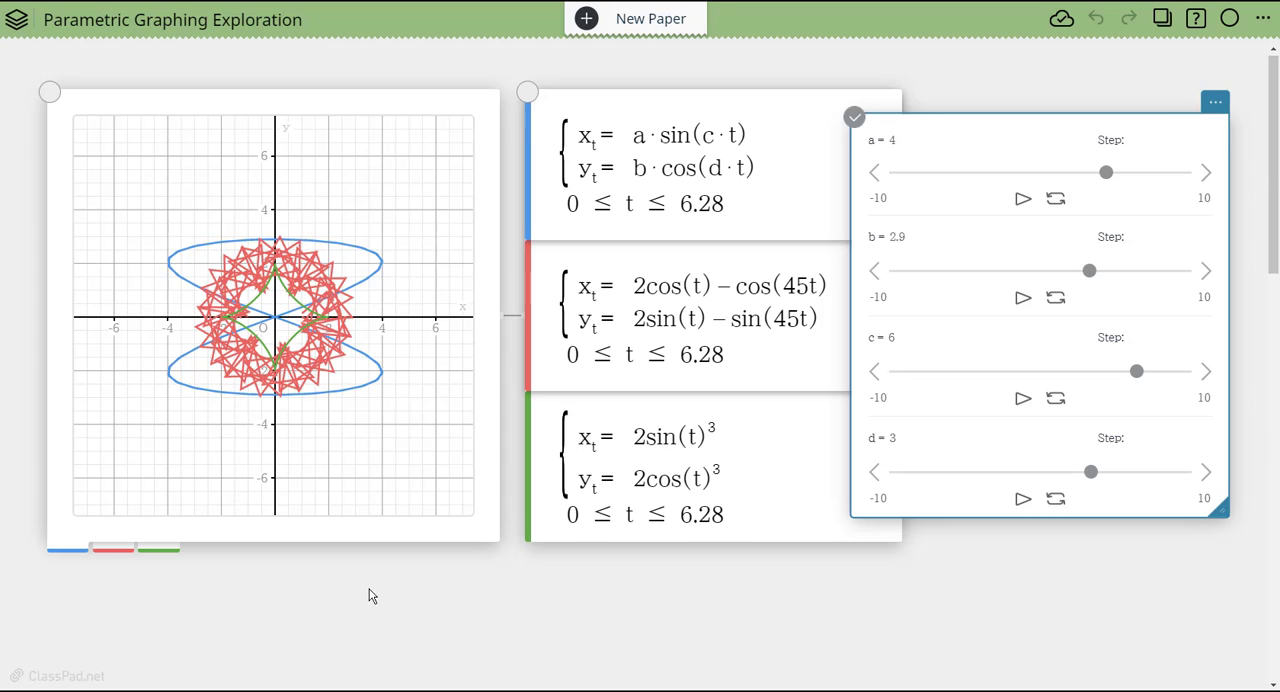
- Insert a blank geometry window in the empty area of the paper below the graph
scroll(370, 590, down, 4)
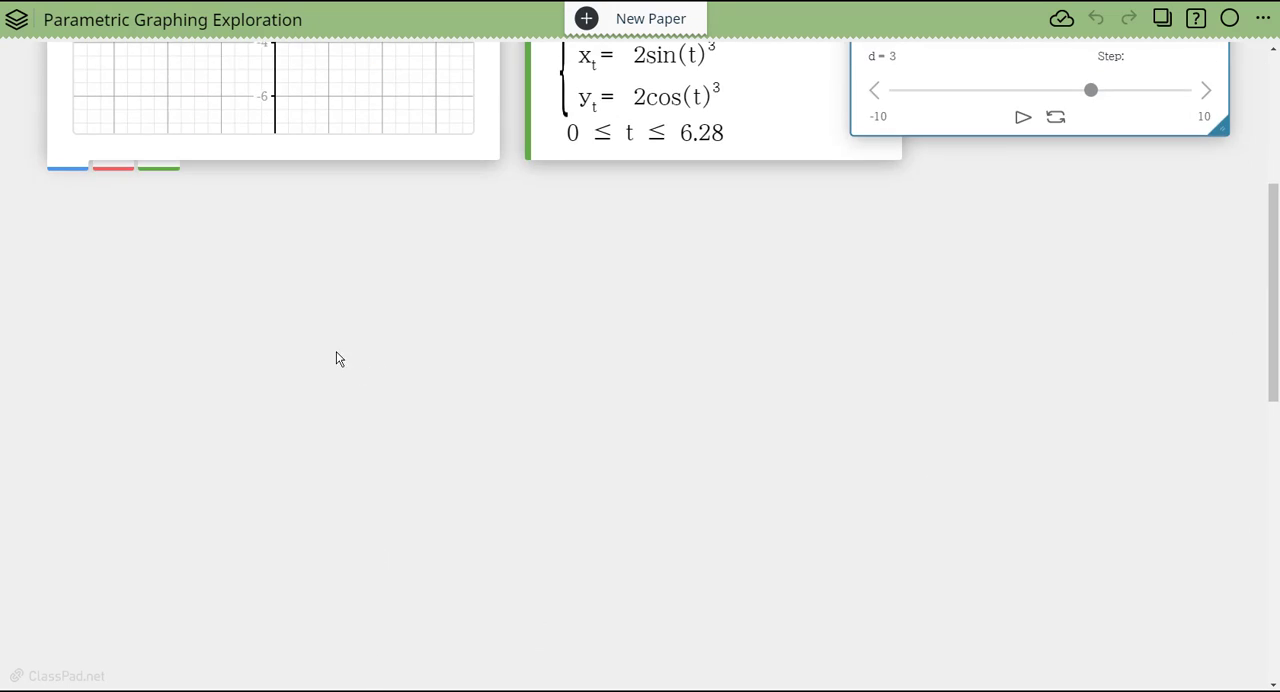
click(96, 252)
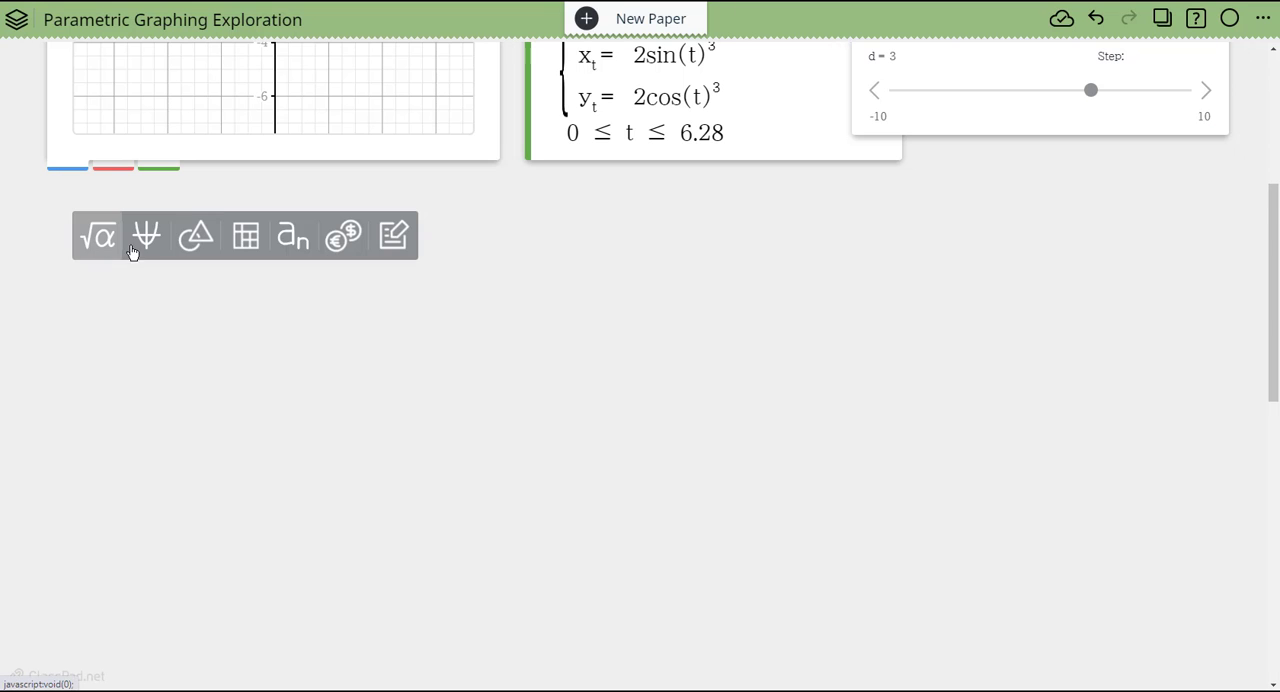
click(212, 246)
scroll(830, 255, down, 2)
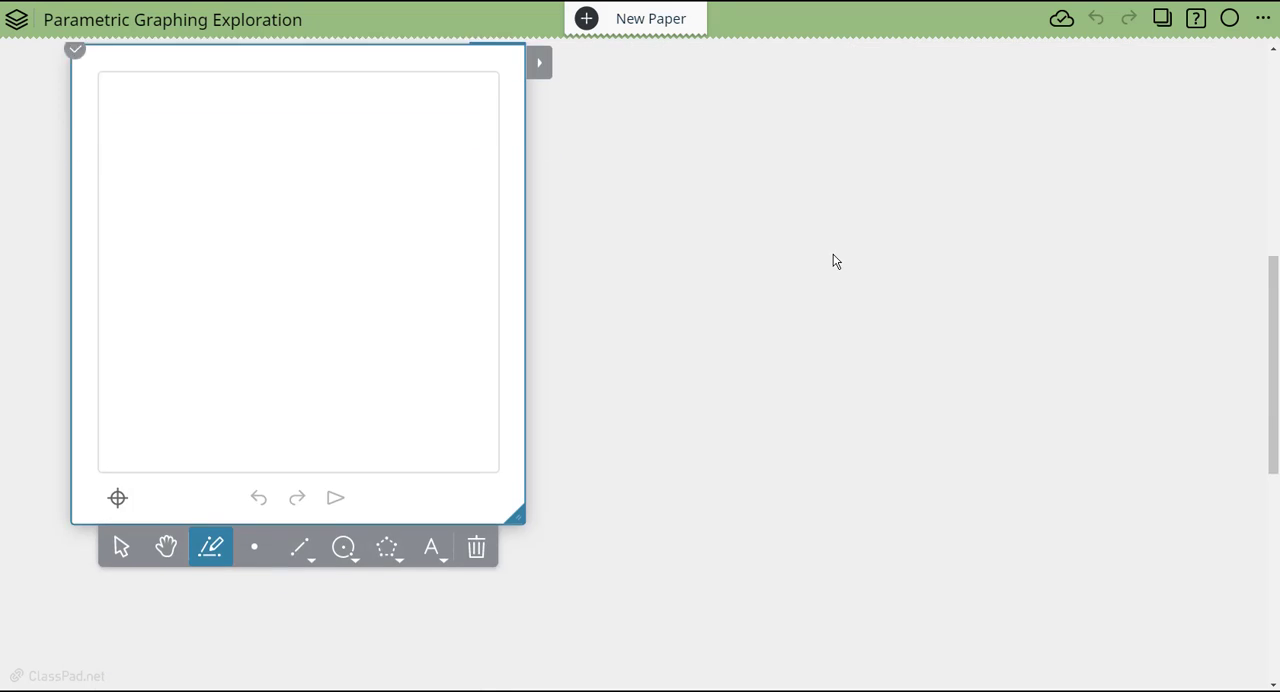
scroll(823, 271, up, 2)
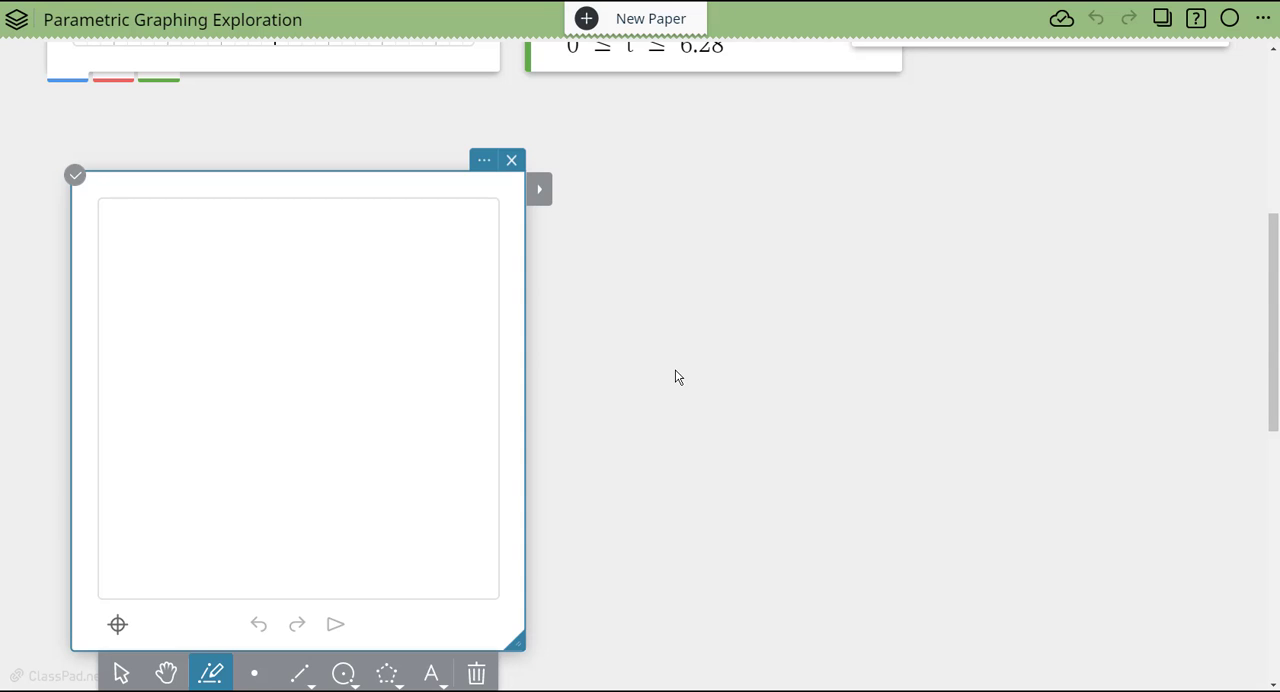
scroll(633, 495, down, 1)
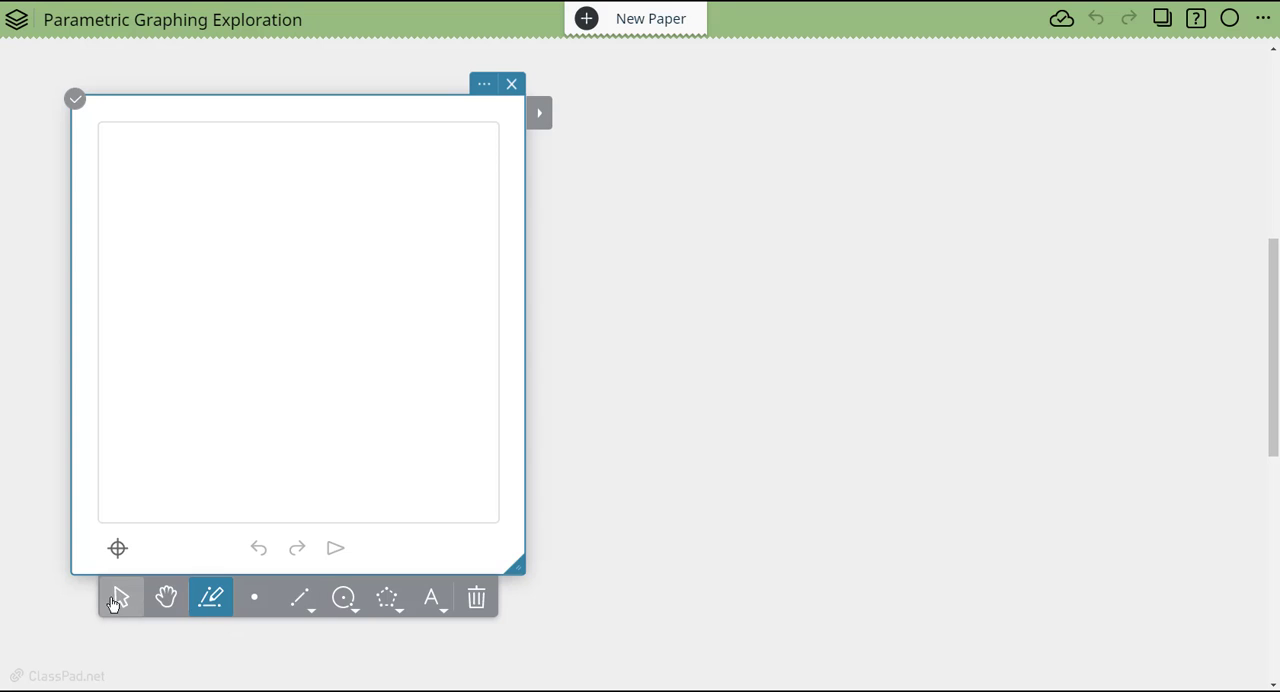
- Add a function to the geometry window and insert a blank parametric template as its equation
click(117, 600)
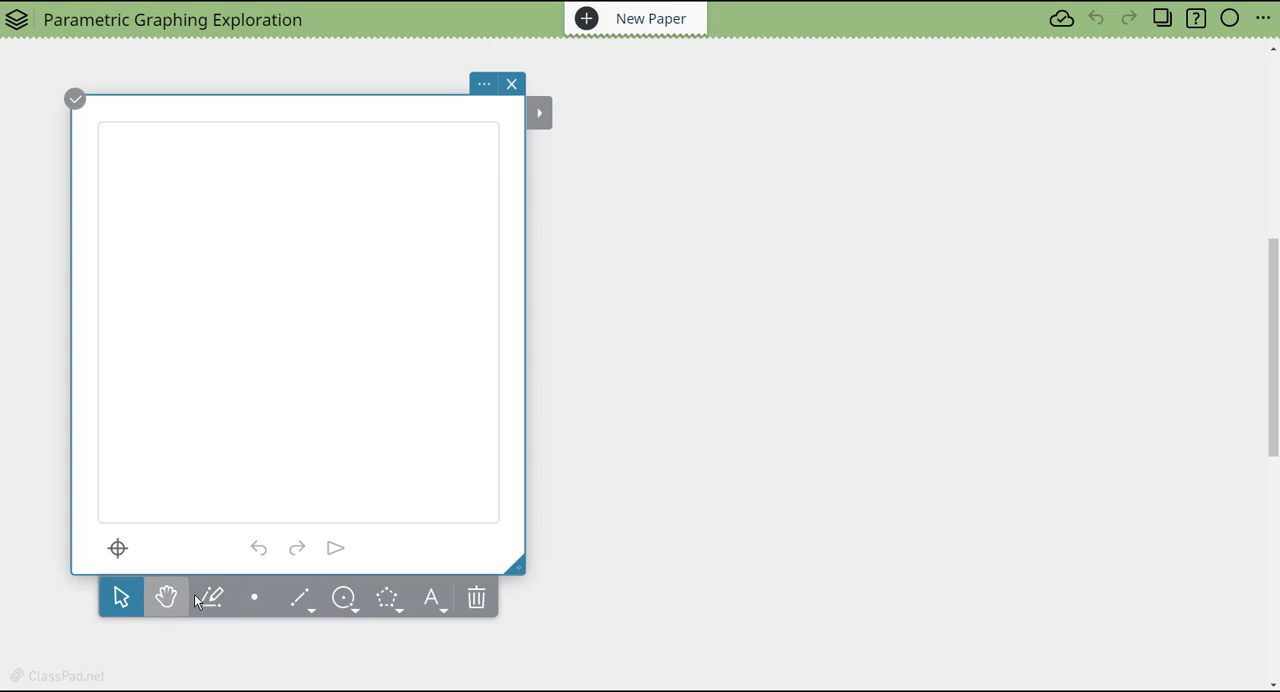
click(404, 617)
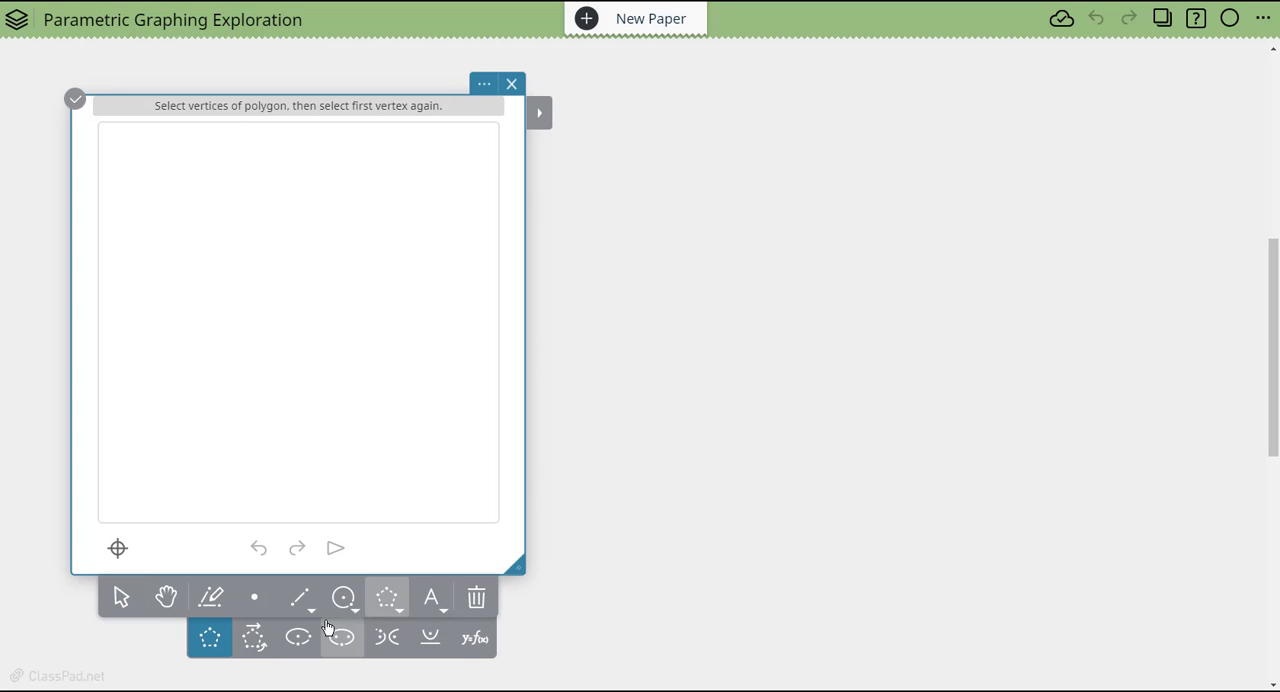
click(474, 638)
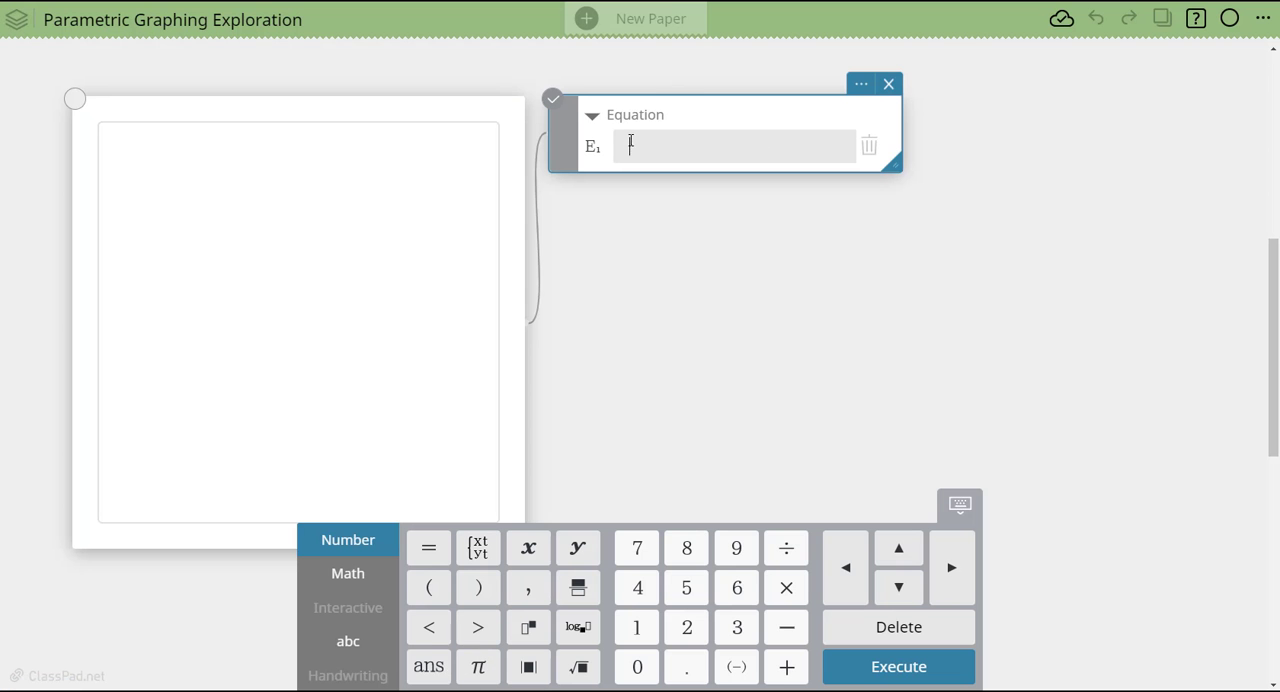
click(479, 550)
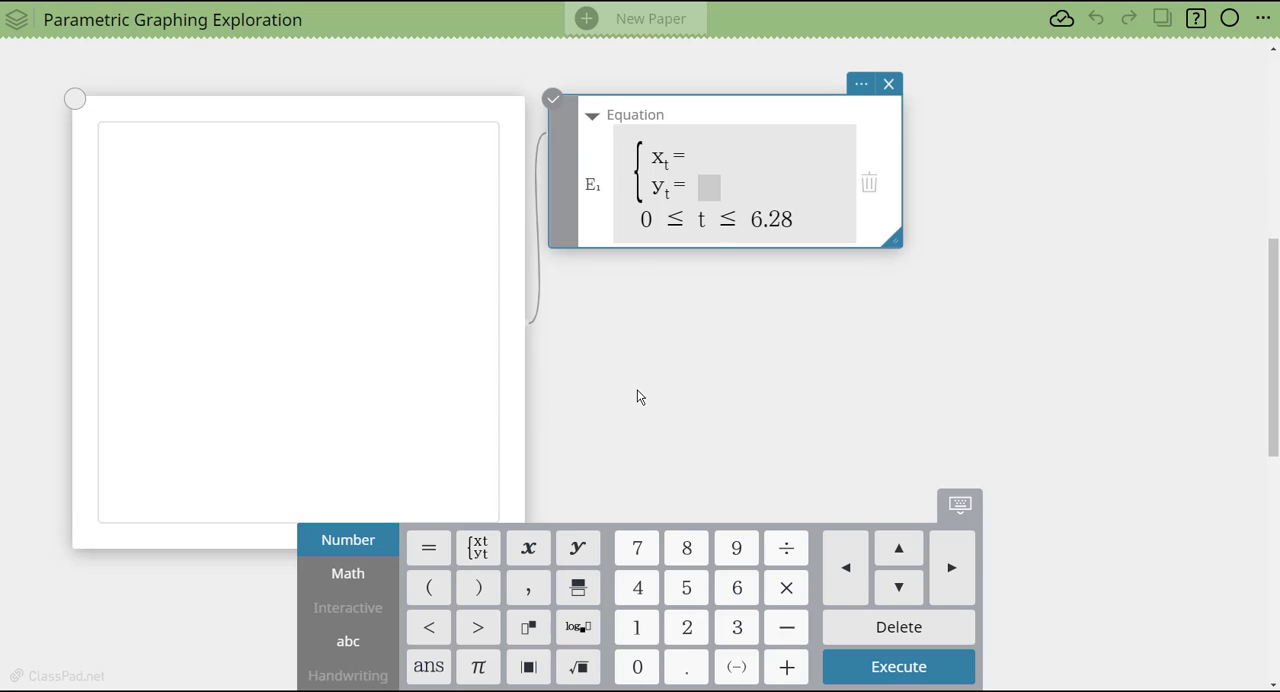
- Enter 3sin(2t) as the x-expression and 2cos(t) as the y-expression, and draw the curve in the geometry window
text(3sin()
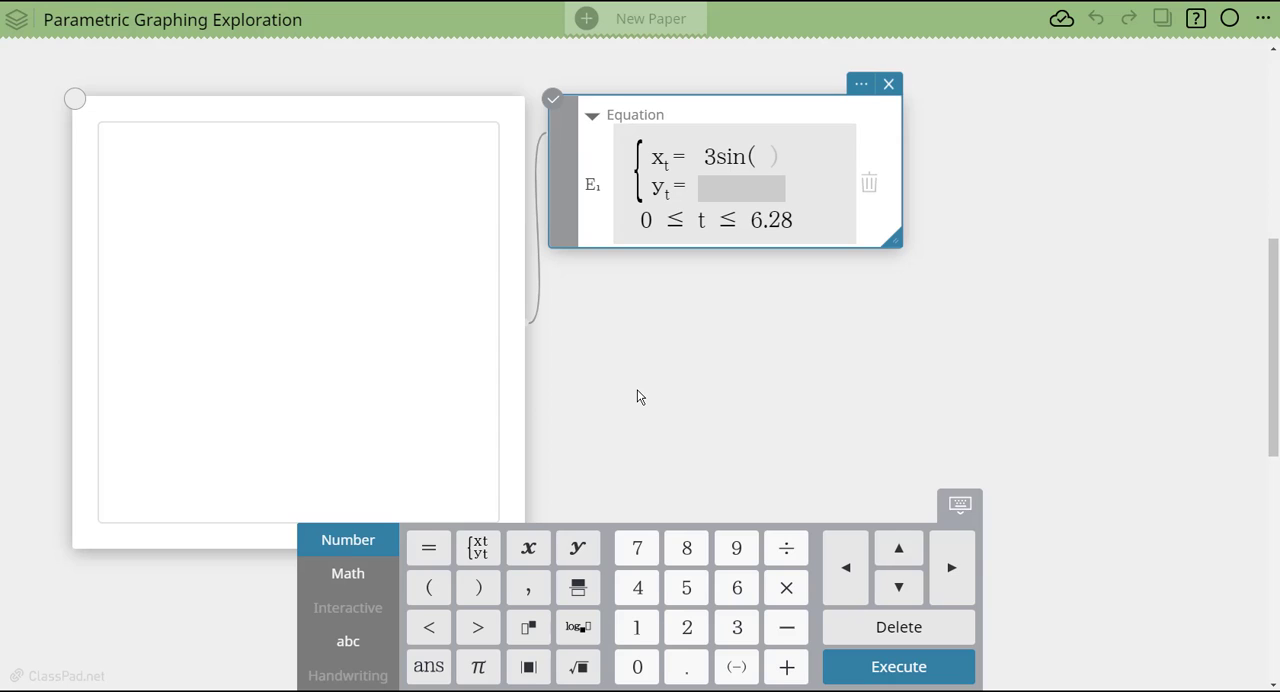
text(2t))
click(728, 191)
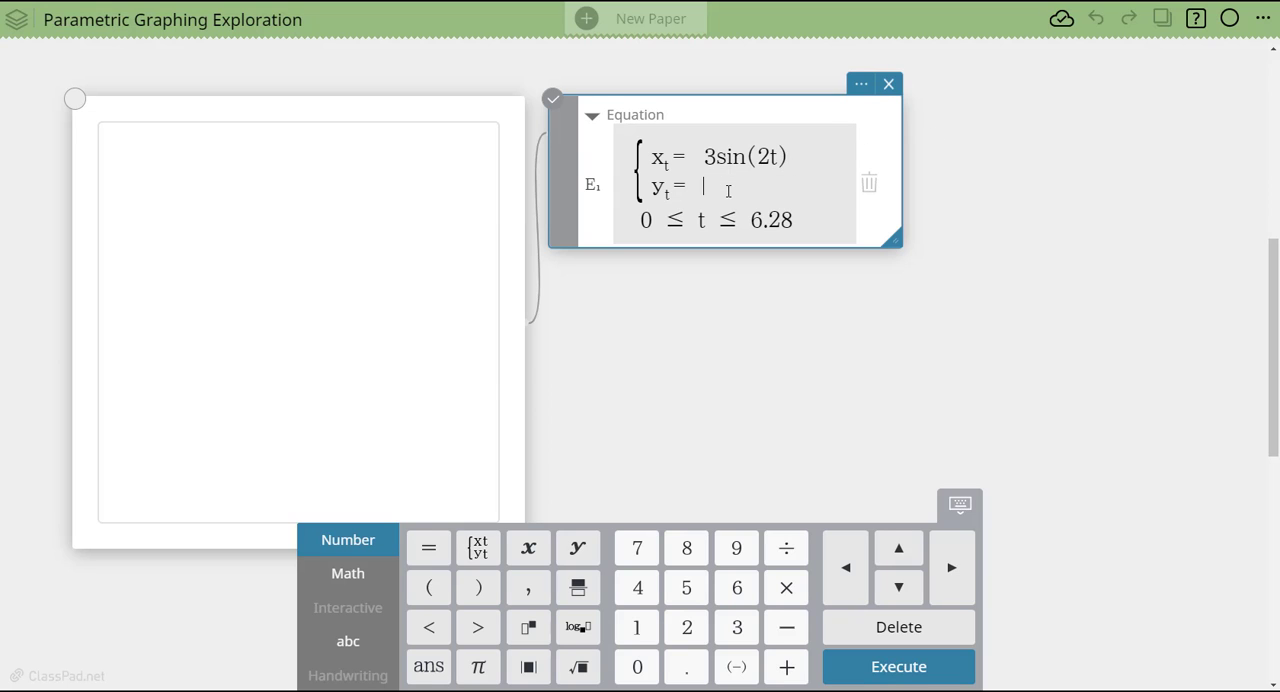
text(2cos)
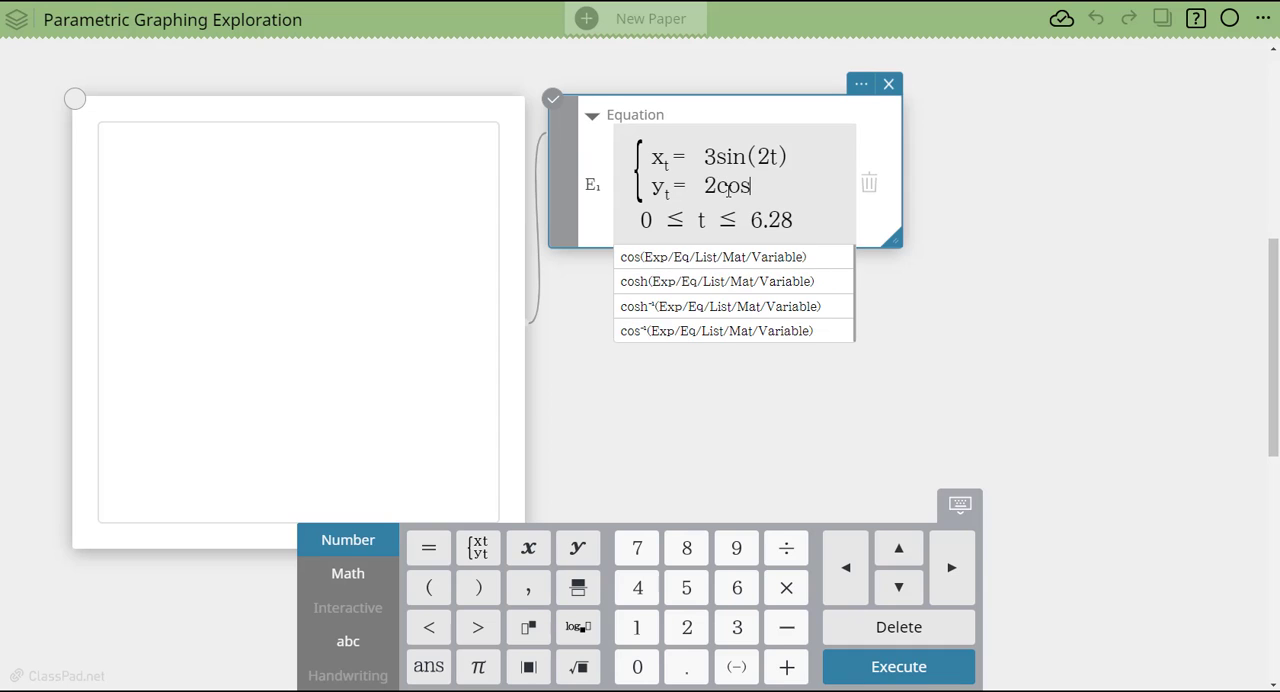
text((w)
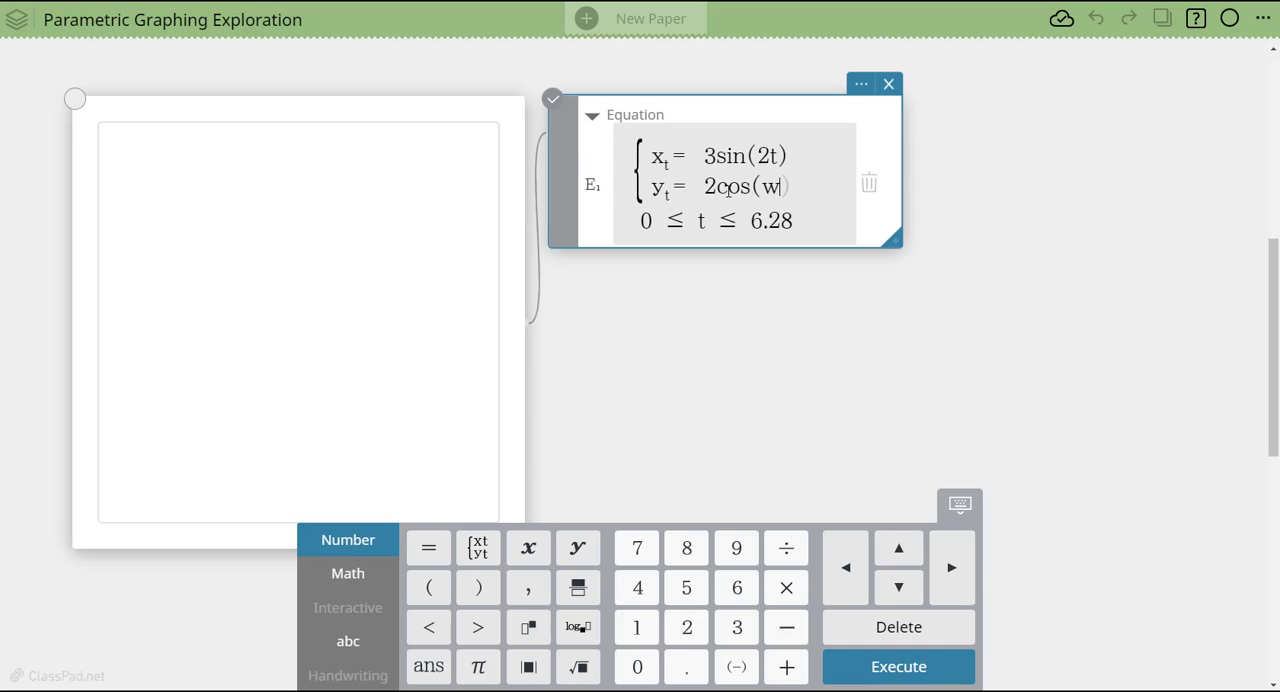
key(BackSpace)
text(t)
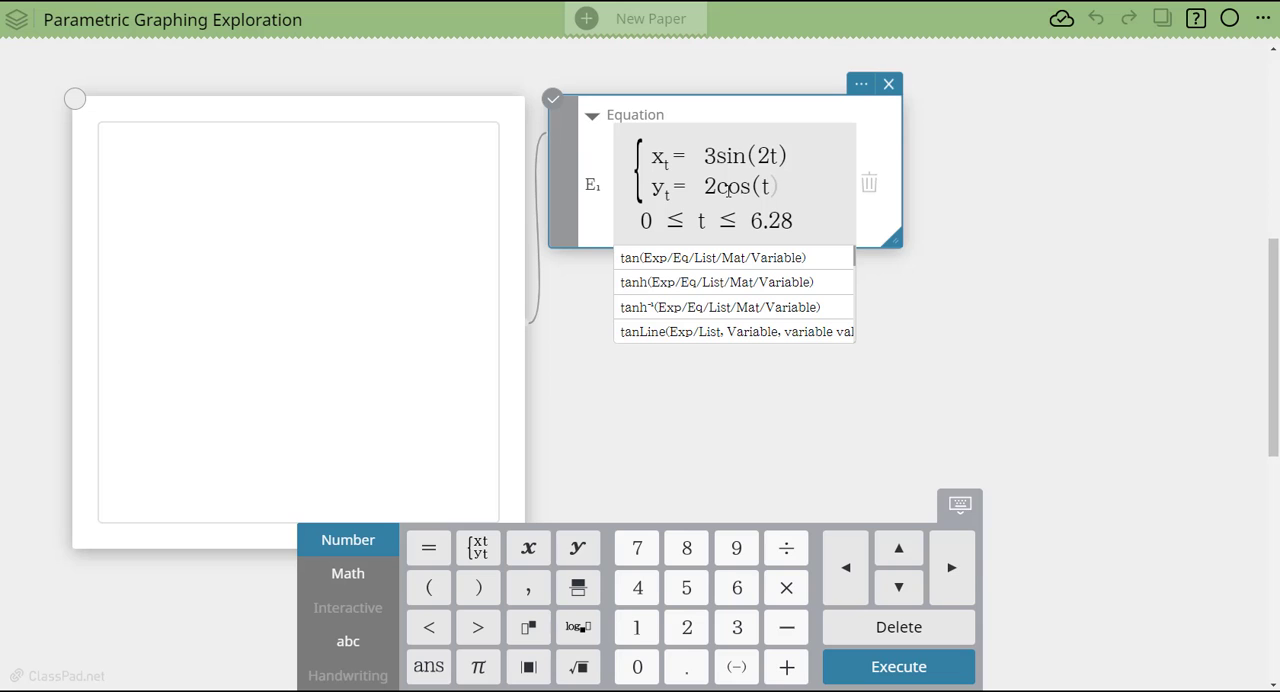
key(Return)
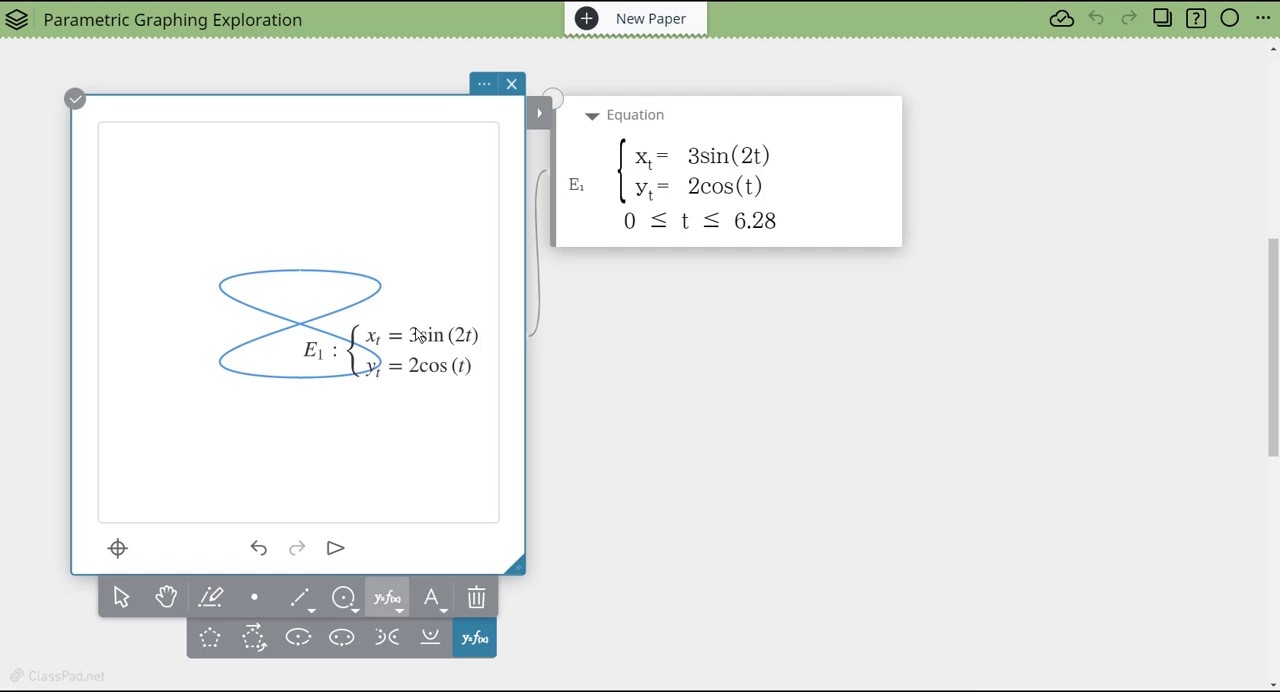
- Show the coordinates of the blue curve's three marked points on the upper graph, and select the red curve
scroll(869, 307, up, 5)
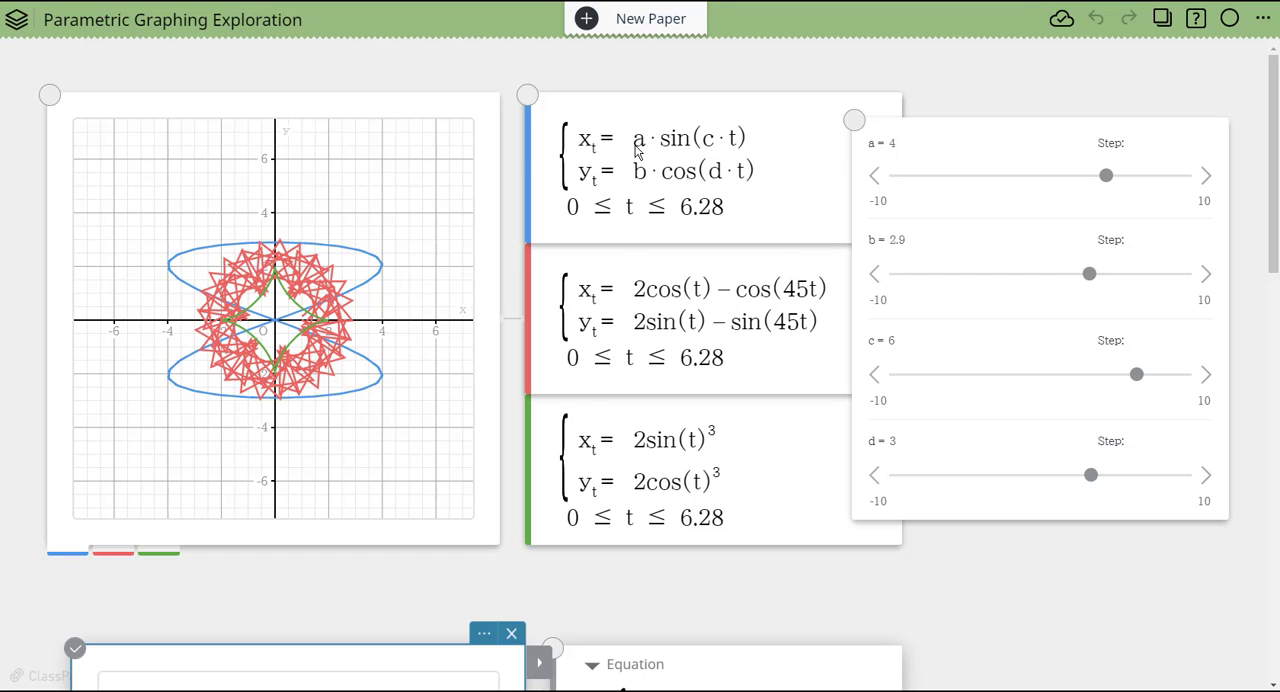
click(350, 378)
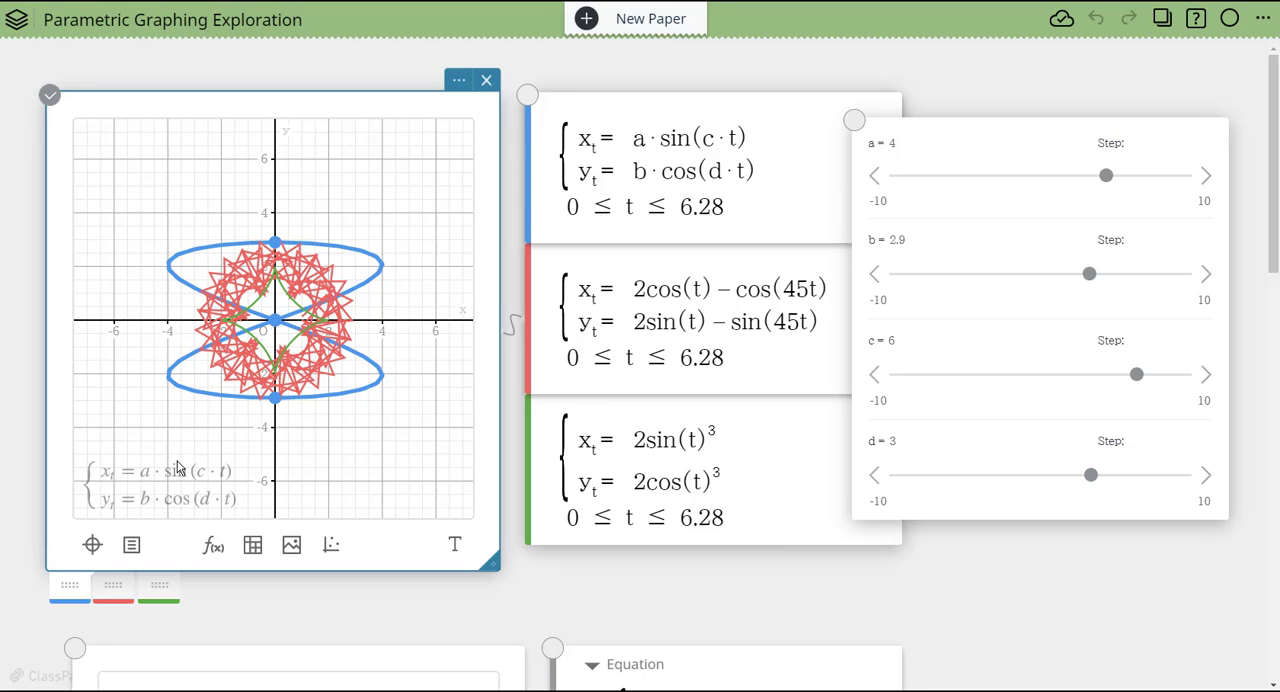
click(275, 399)
click(275, 320)
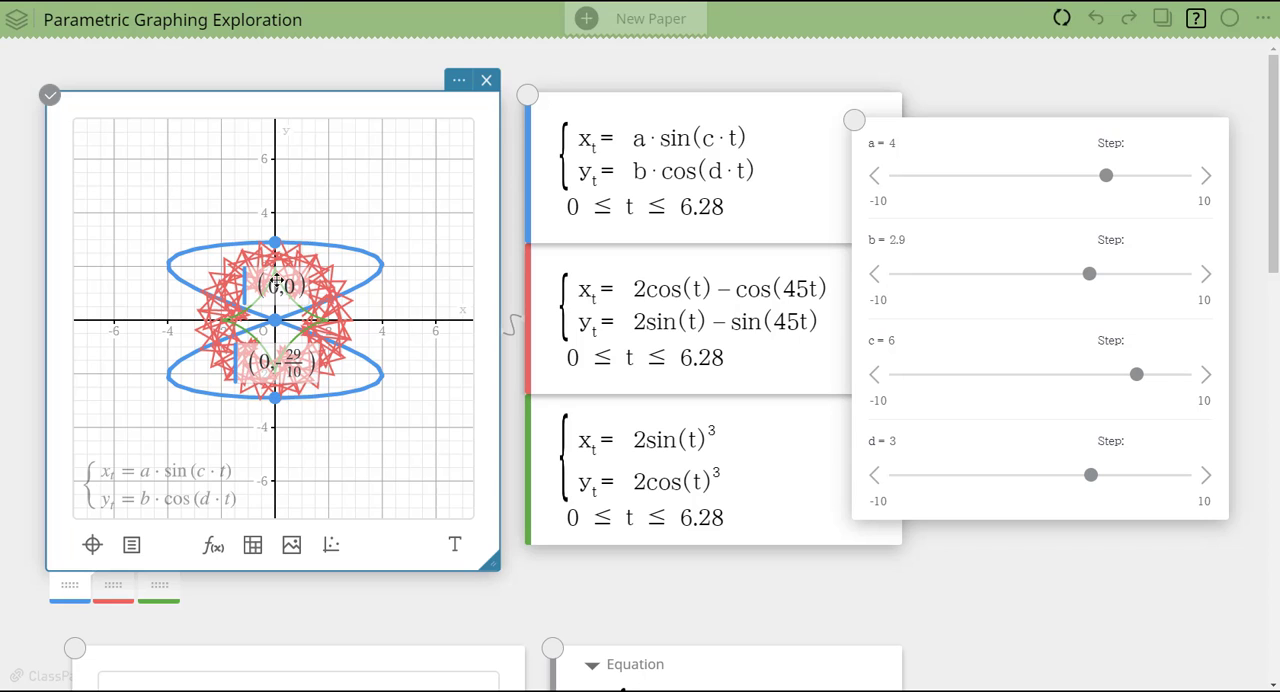
click(276, 244)
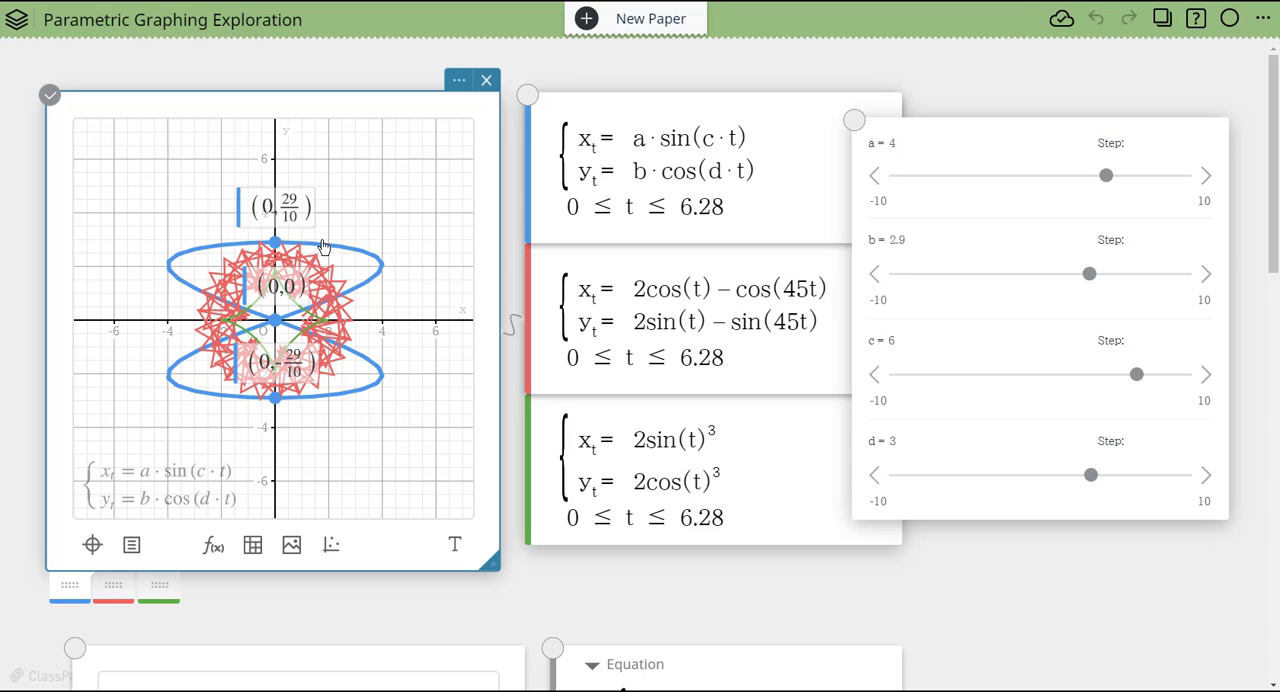
click(351, 370)
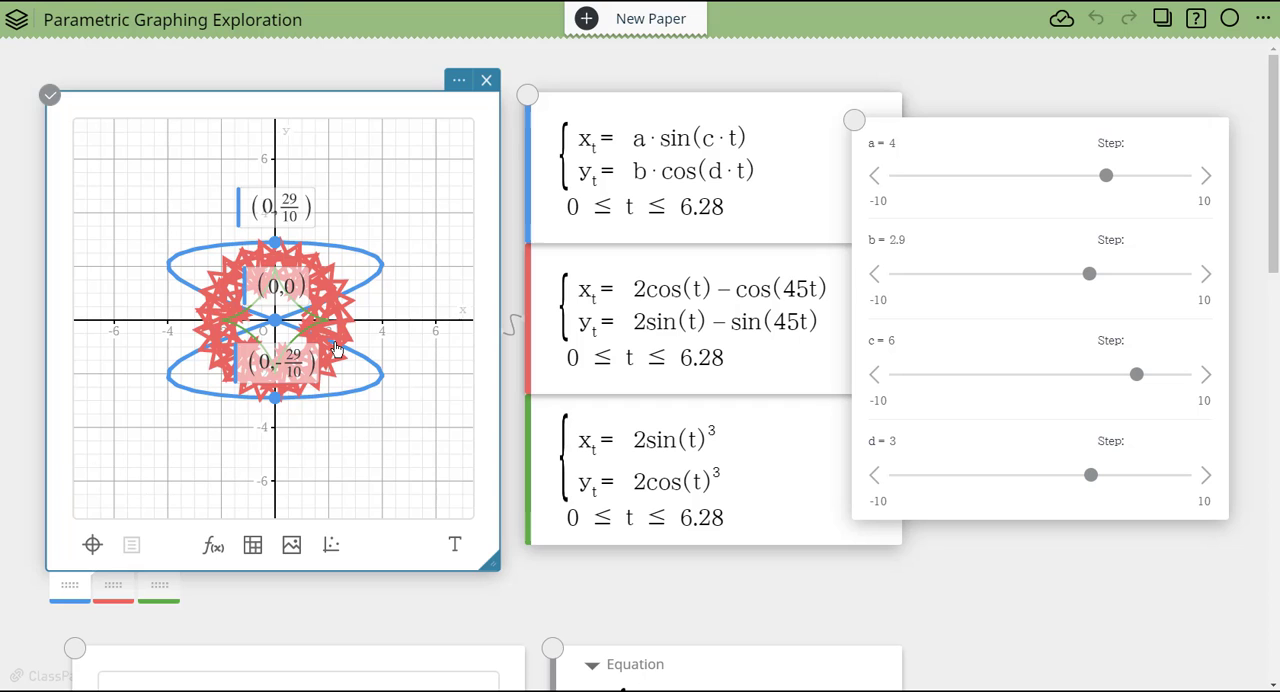
scroll(746, 554, down, 5)
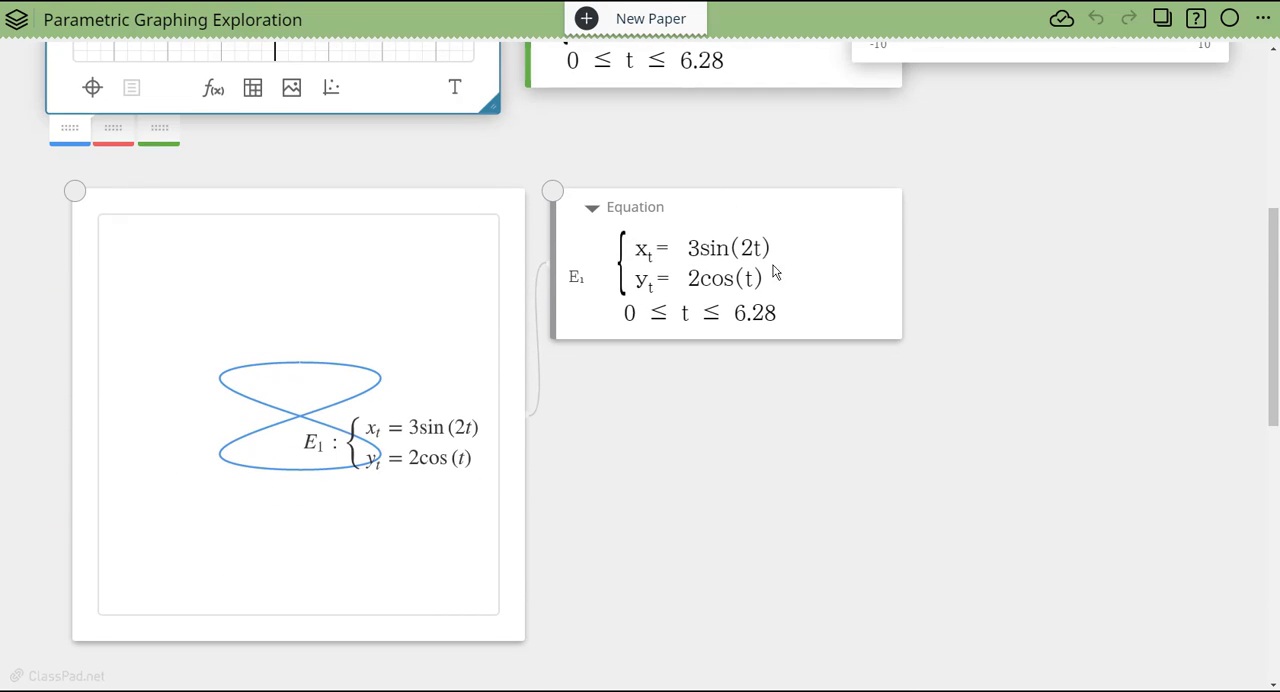
- Move the equation label in the geometry window so that it sits below the curve
click(409, 437)
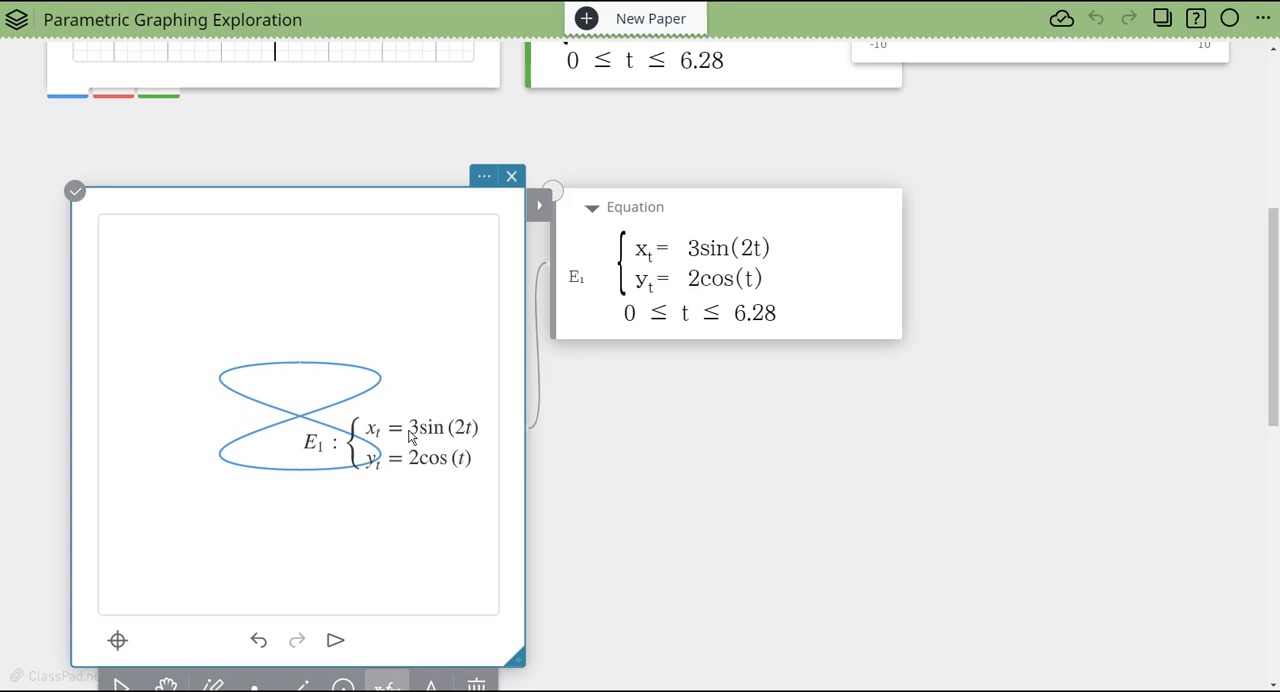
click(121, 684)
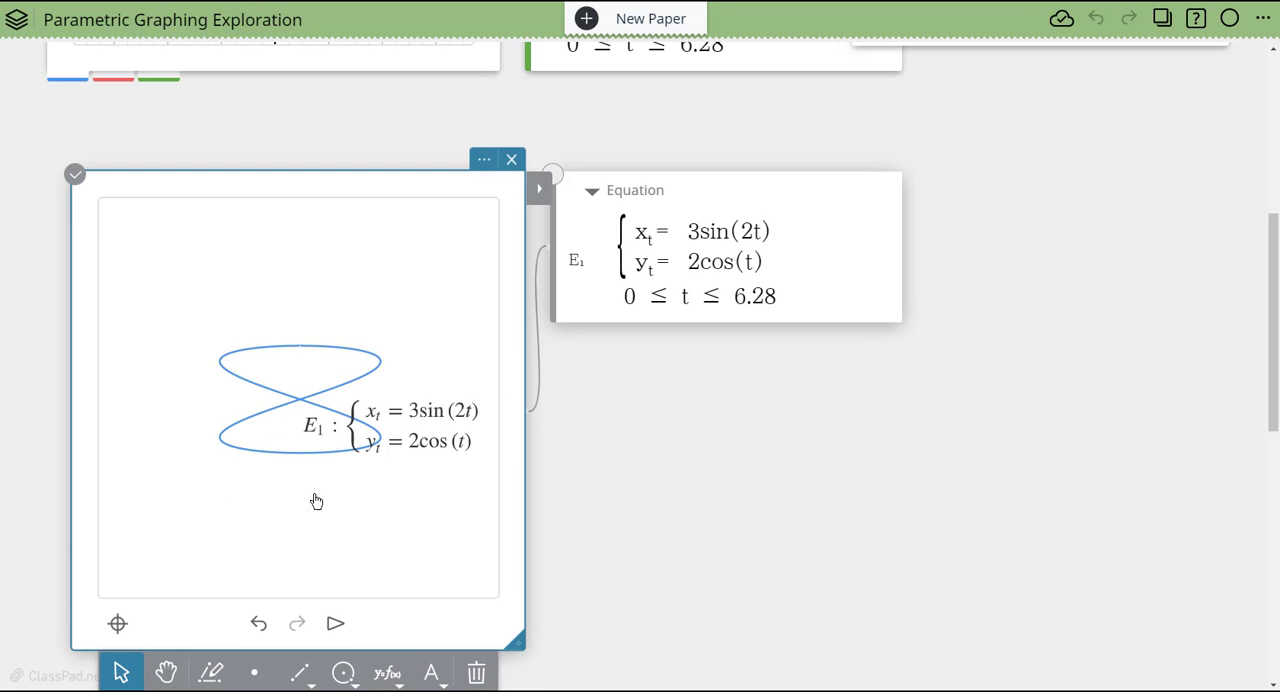
drag(408, 440, 360, 600)
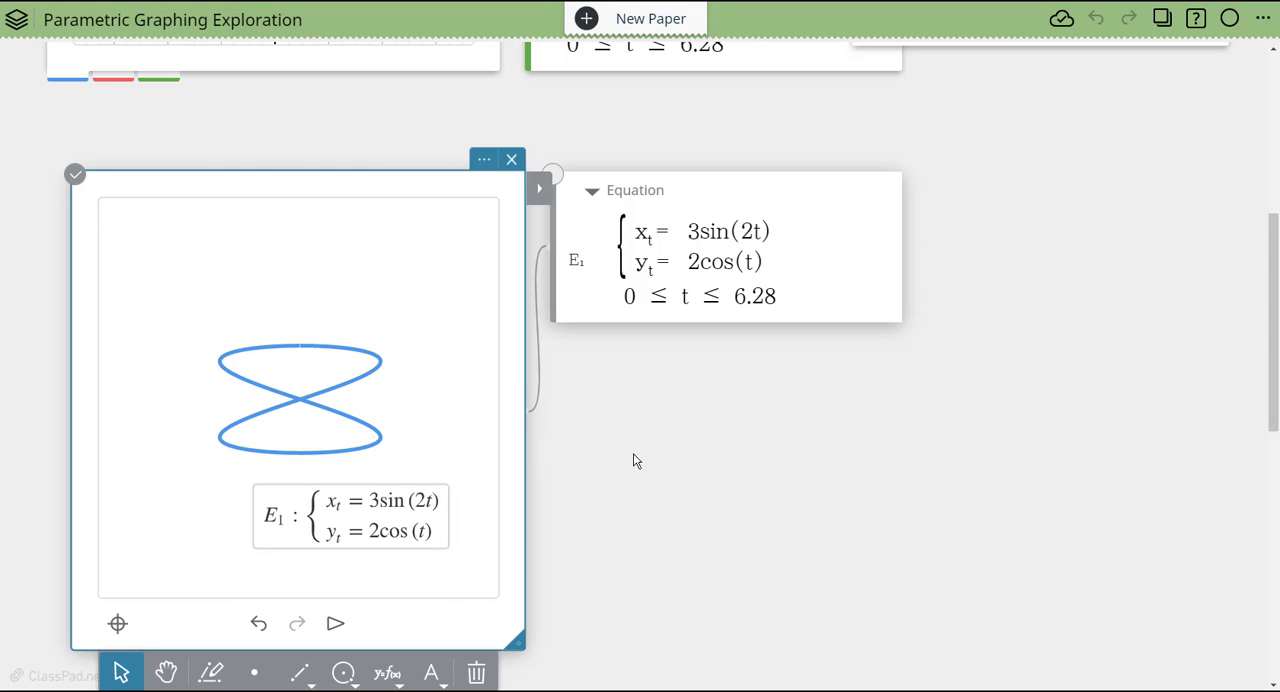
scroll(658, 461, up, 3)
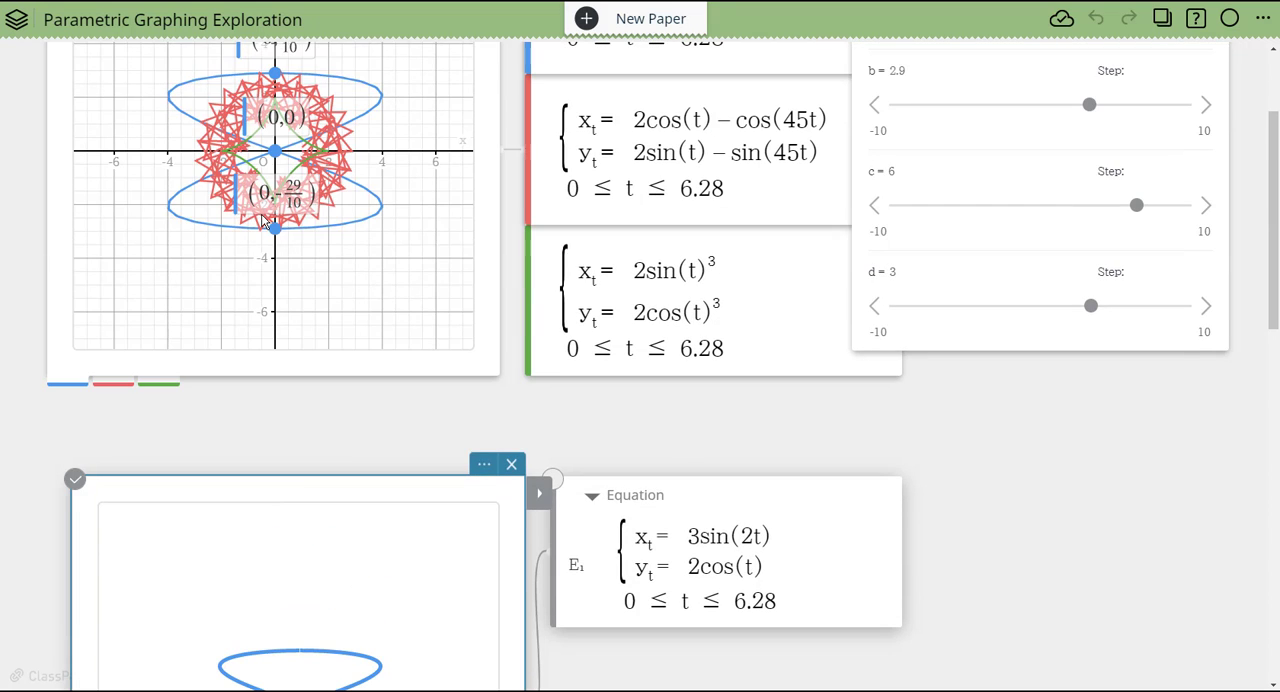
scroll(740, 416, down, 3)
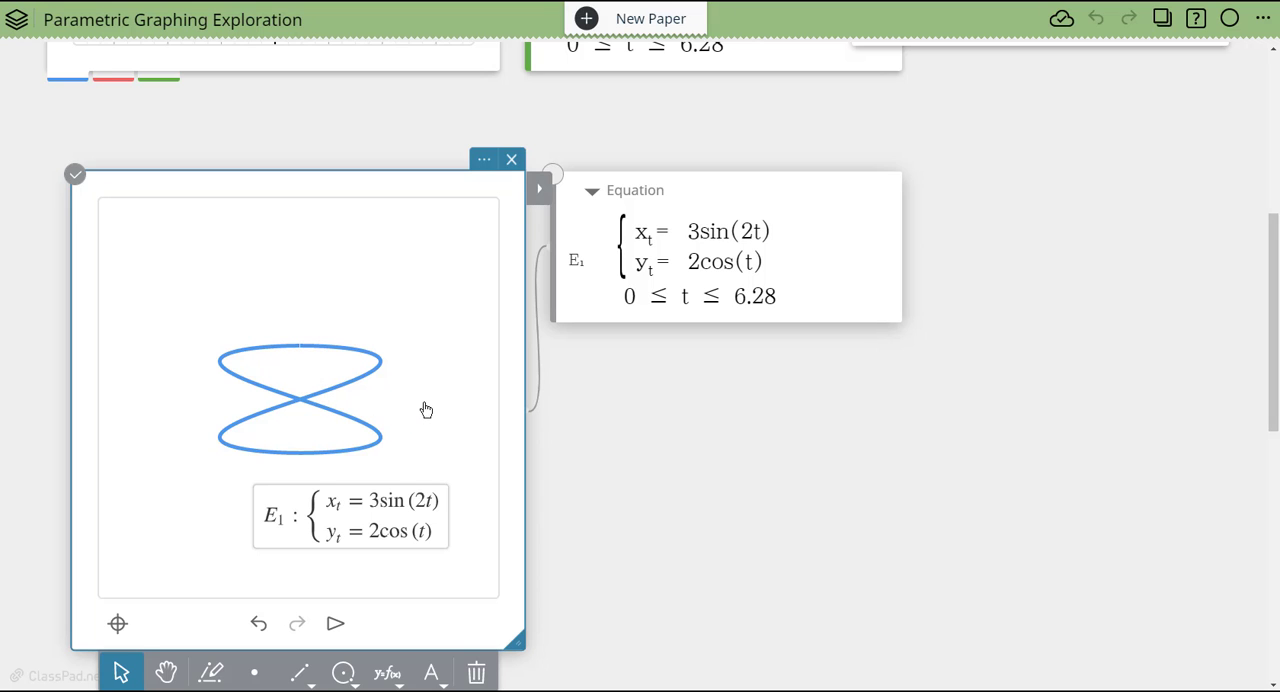
scroll(309, 116, up, 3)
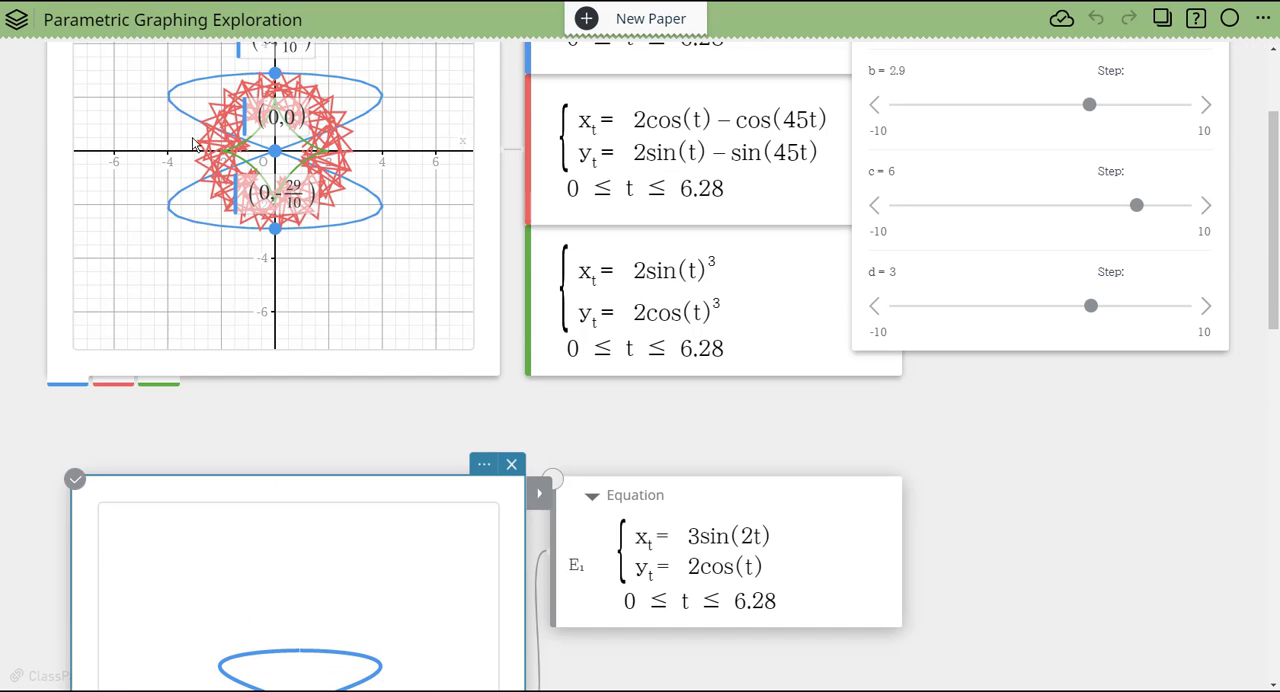
scroll(428, 371, down, 2)
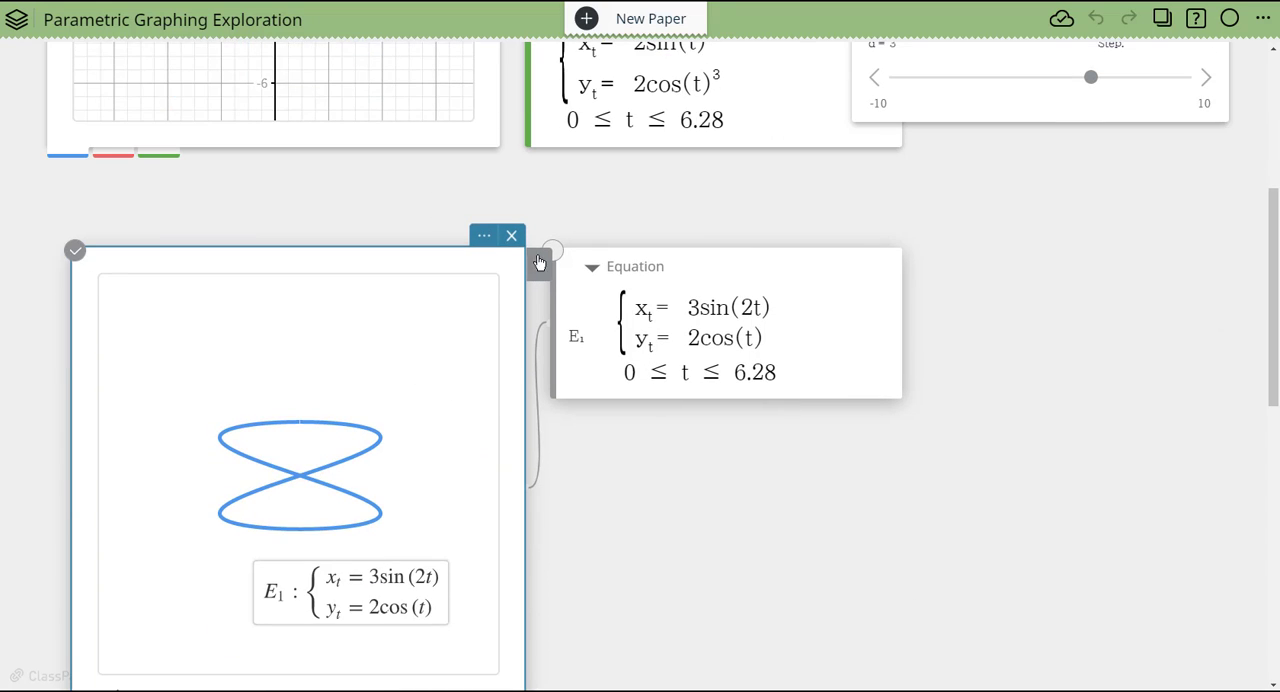
- Draw a triangle polygon with vertices at the curve's central crossing, its lowest point and the lower loop's right end
scroll(584, 462, down, 2)
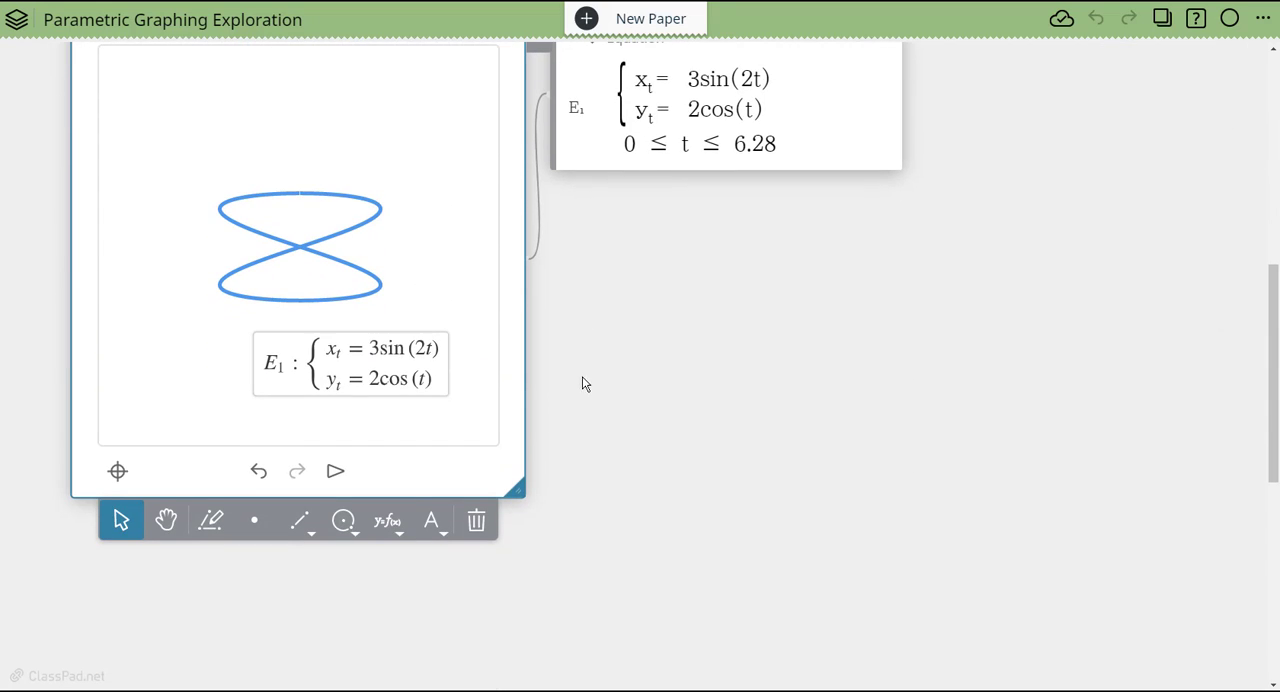
click(350, 525)
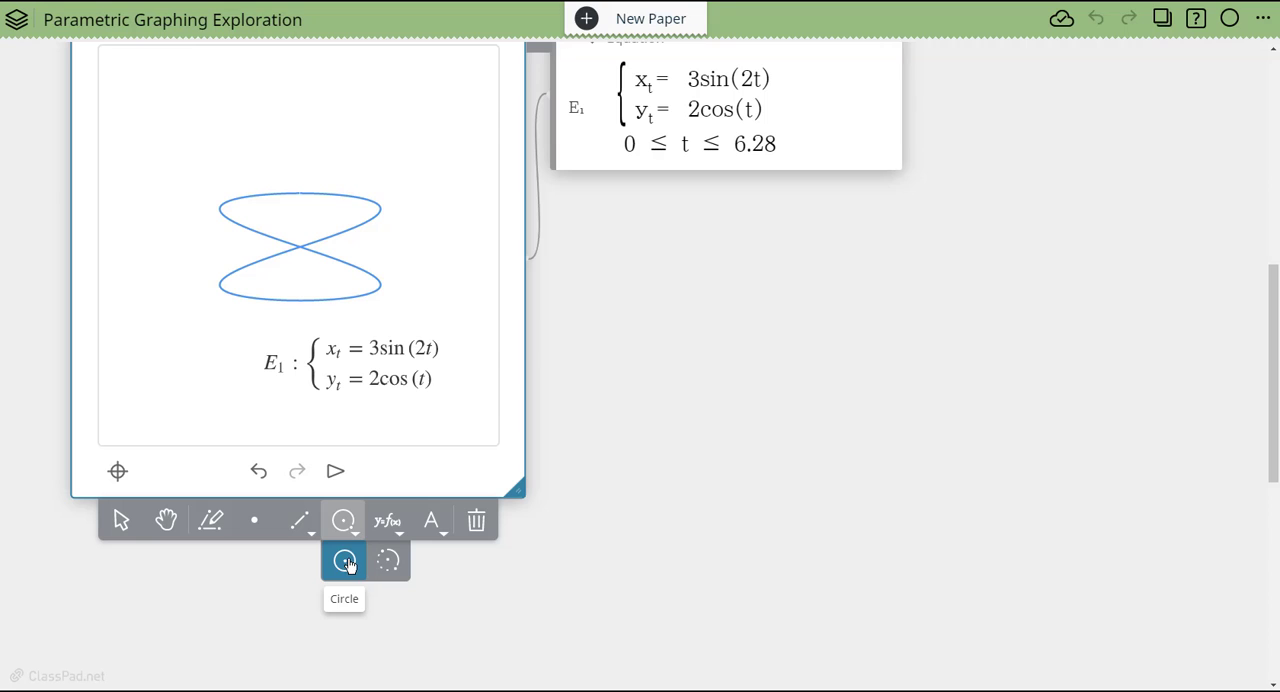
click(390, 524)
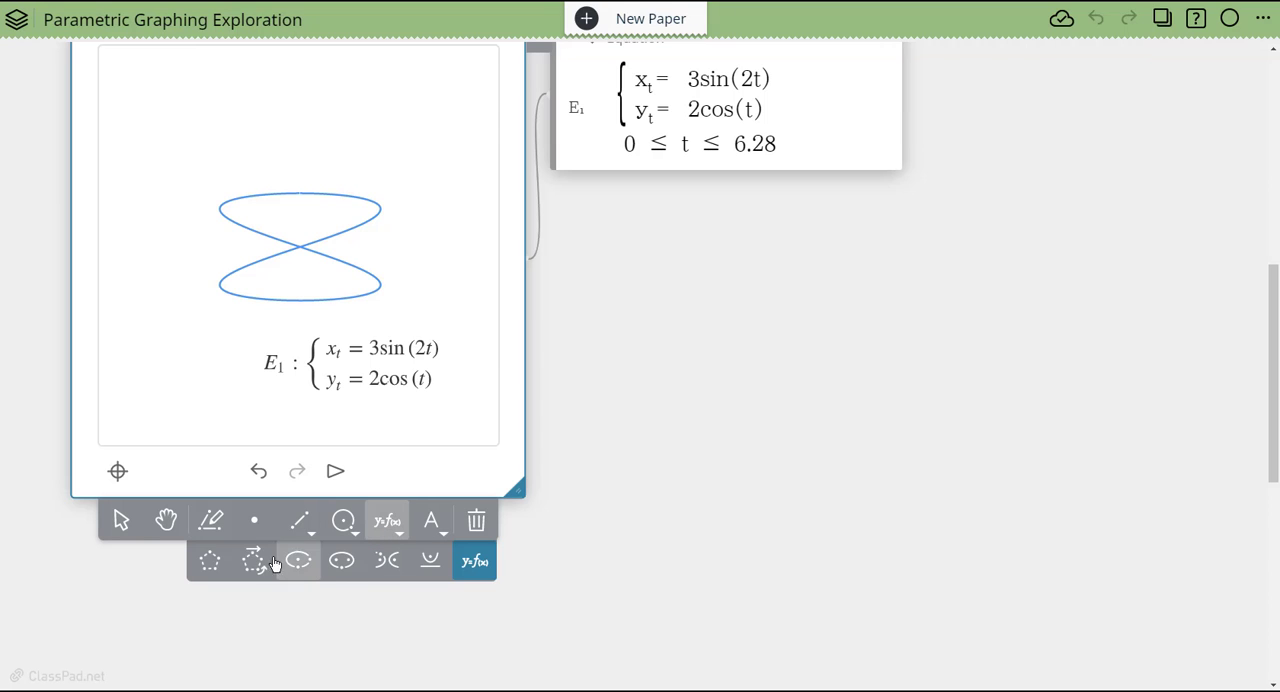
click(210, 562)
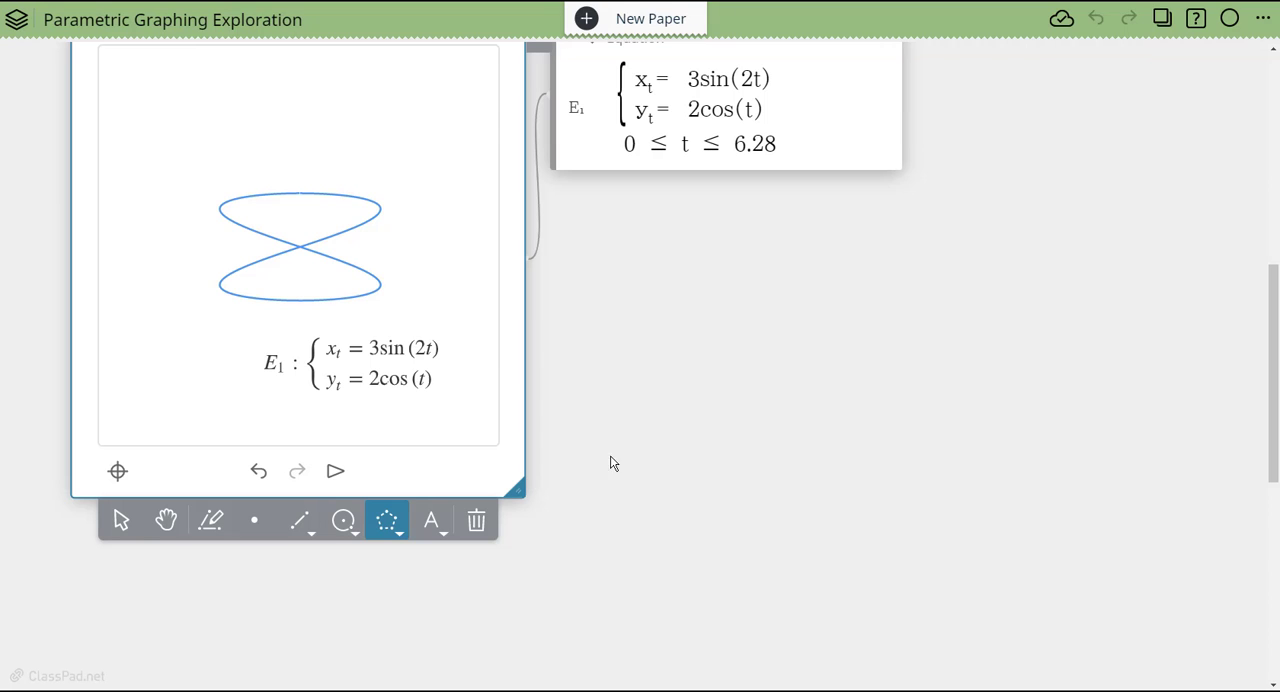
click(300, 248)
click(302, 302)
click(378, 285)
click(301, 247)
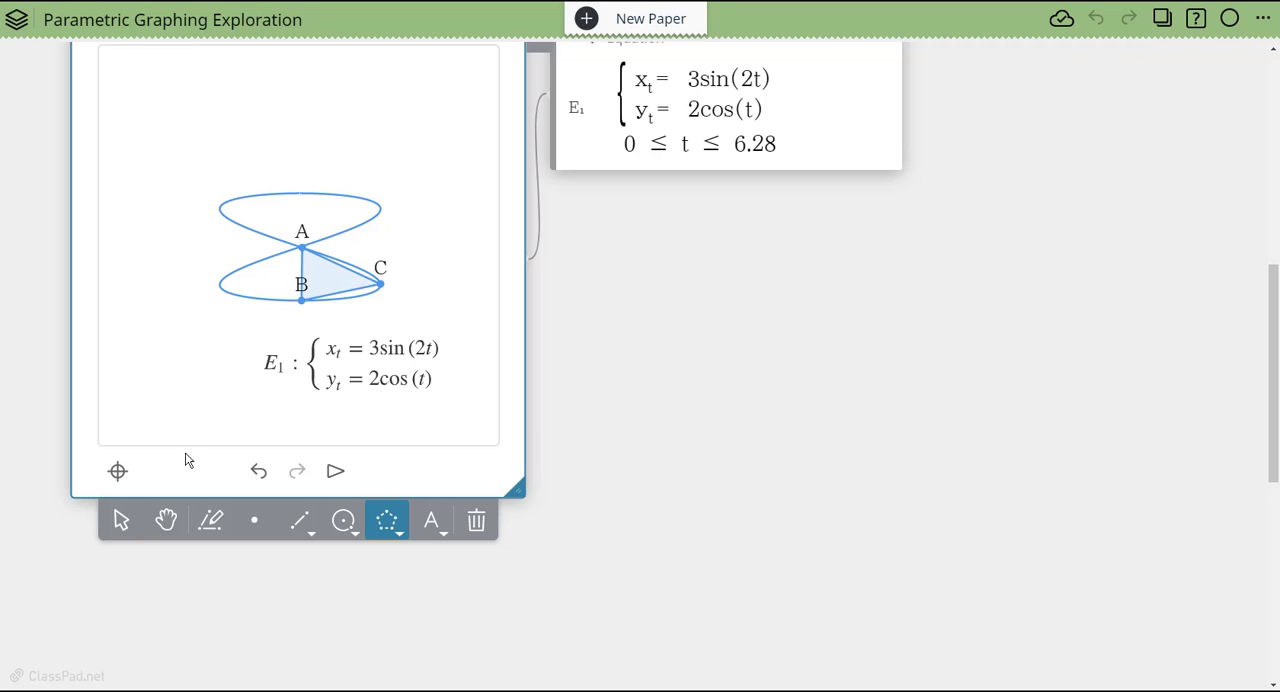
click(121, 519)
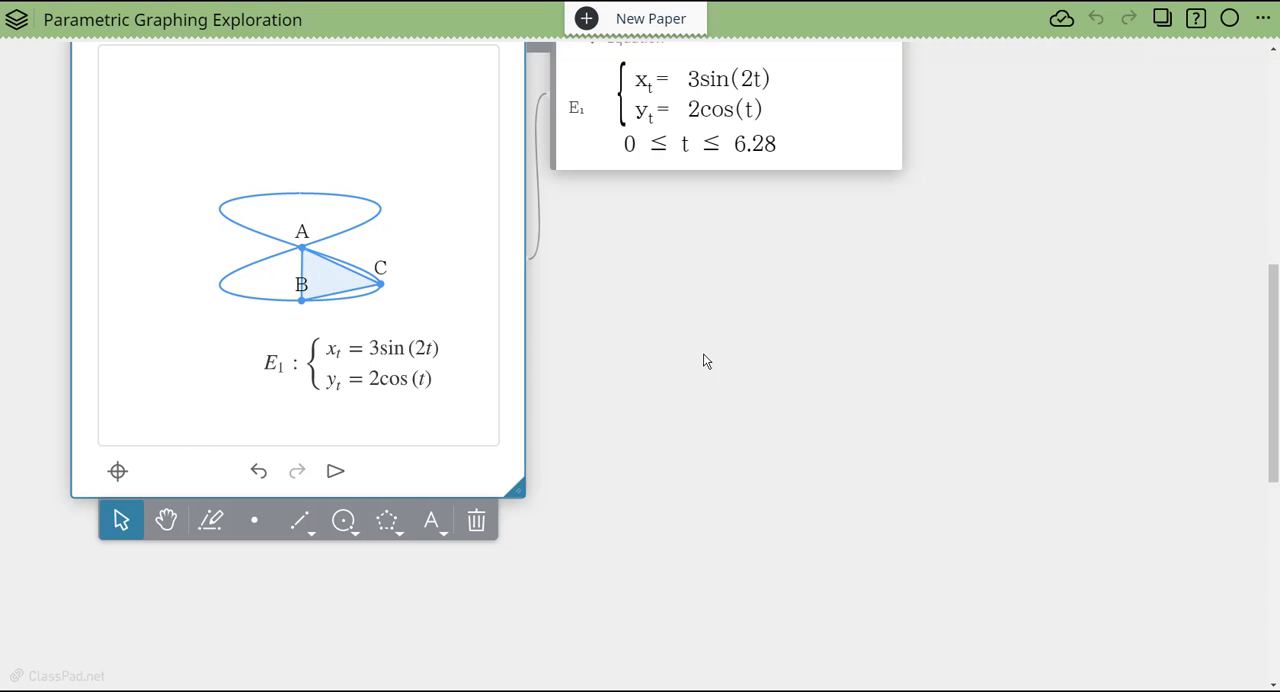
- Compare the graphed parametric curves, their equations and the sliders with the curve and triangle in the geometry window
scroll(703, 360, up, 5)
scroll(1149, 417, down, 3)
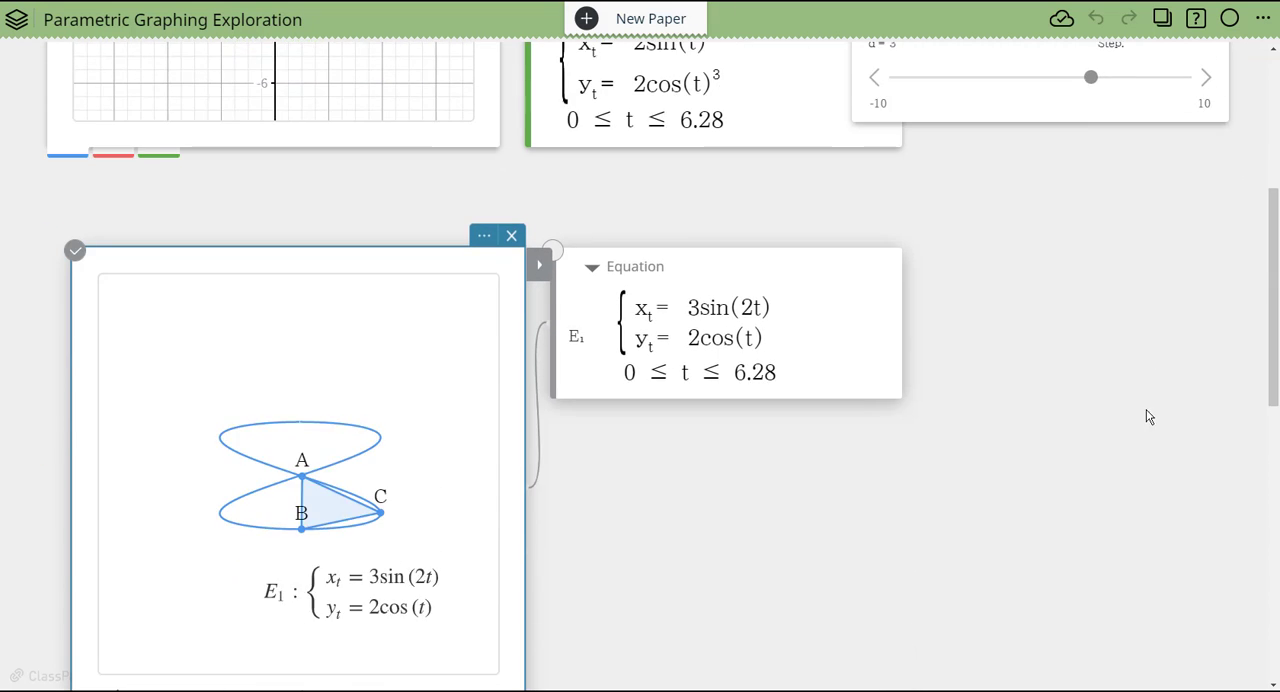
scroll(1130, 400, down, 3)
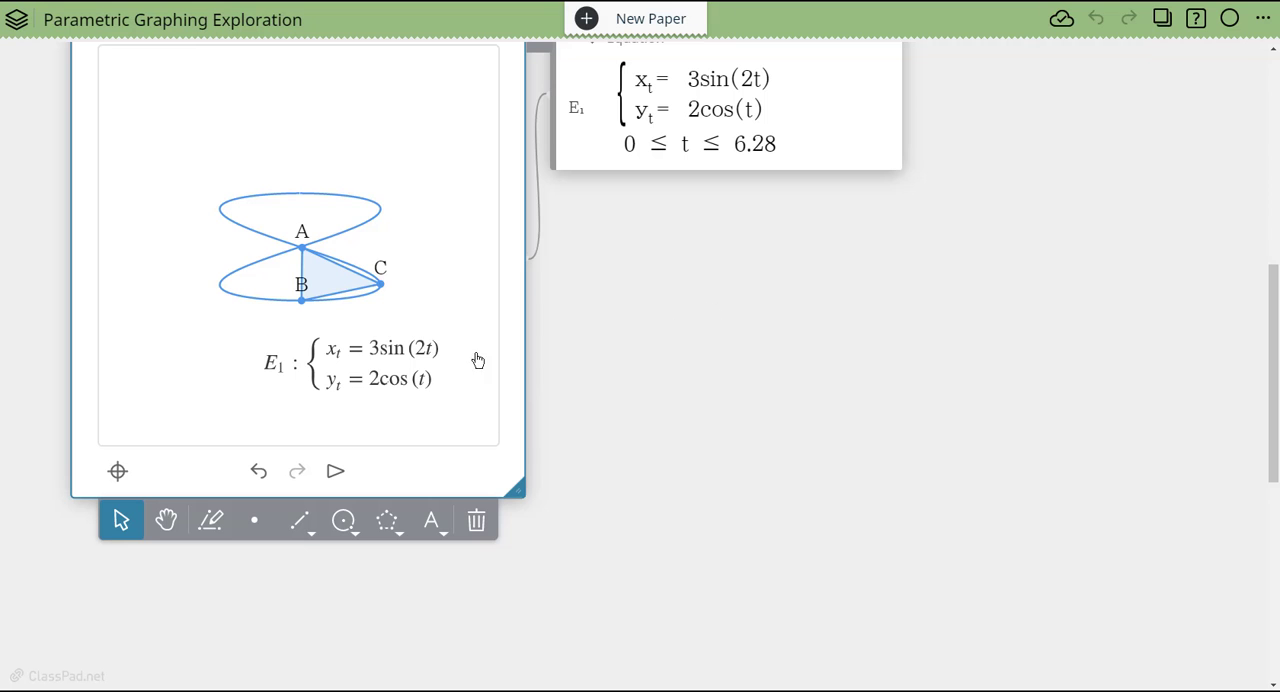
scroll(586, 351, up, 3)
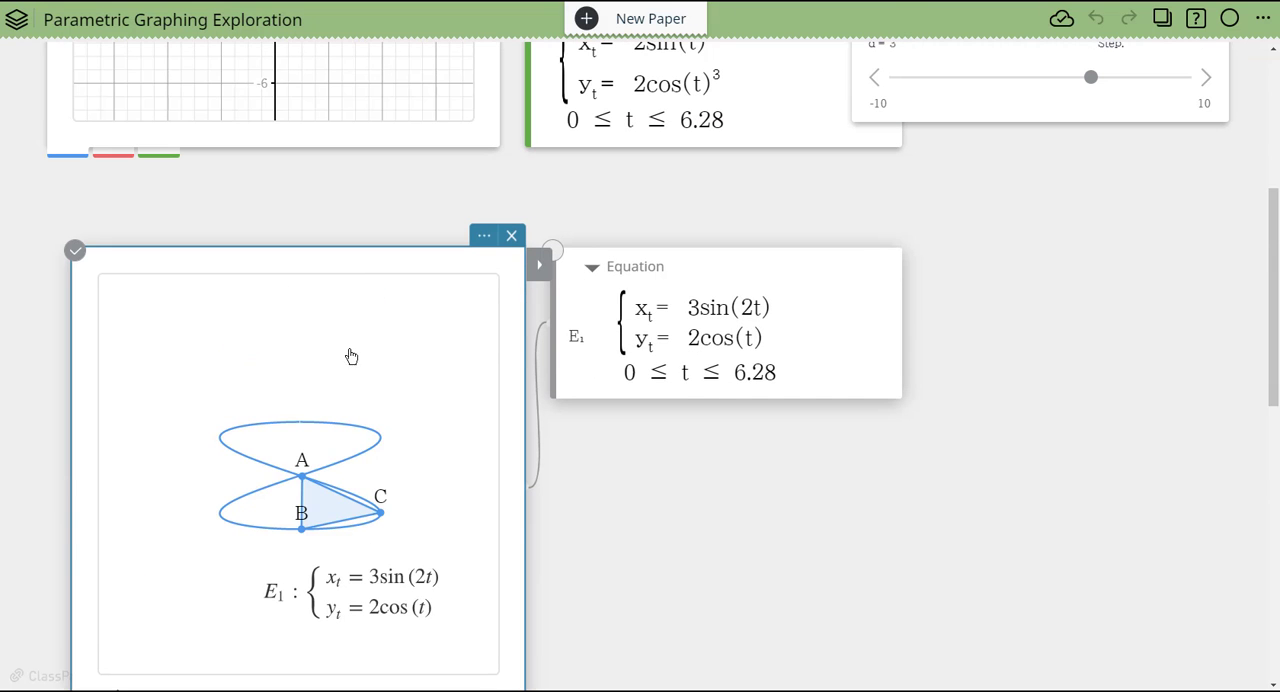
scroll(928, 340, up, 4)
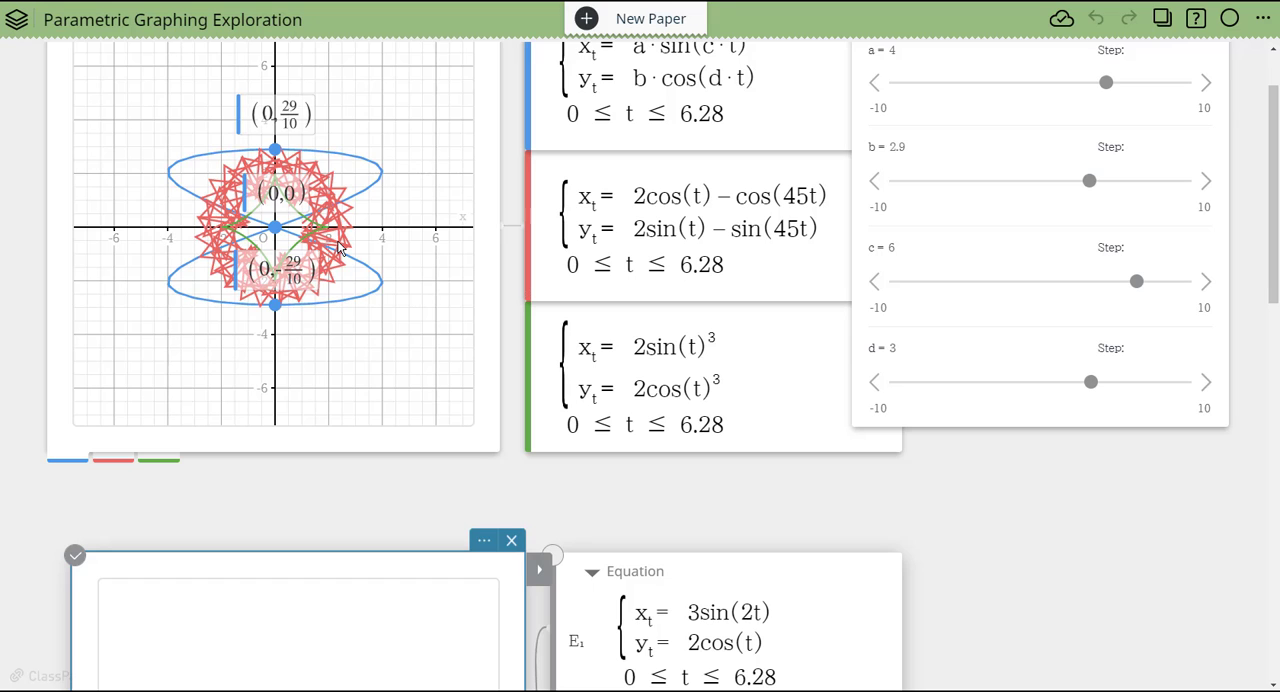
scroll(509, 286, down, 5)
scroll(512, 177, up, 4)
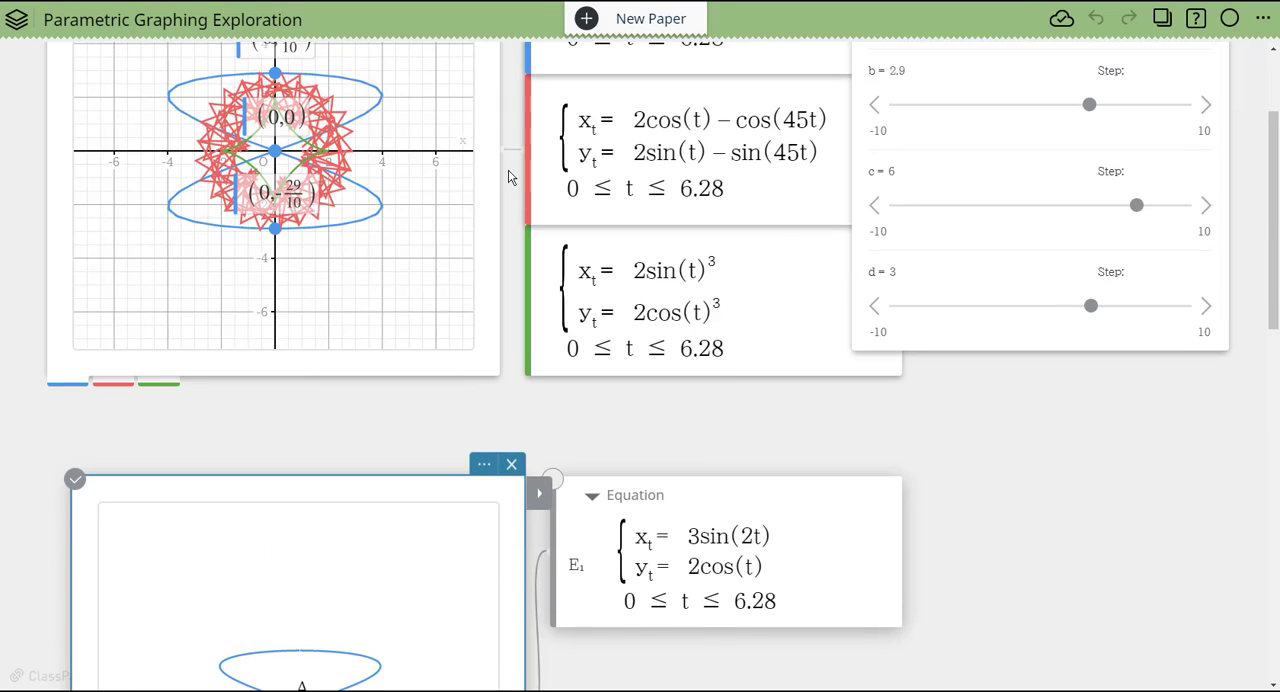
scroll(1071, 486, down, 3)
scroll(734, 270, up, 4)
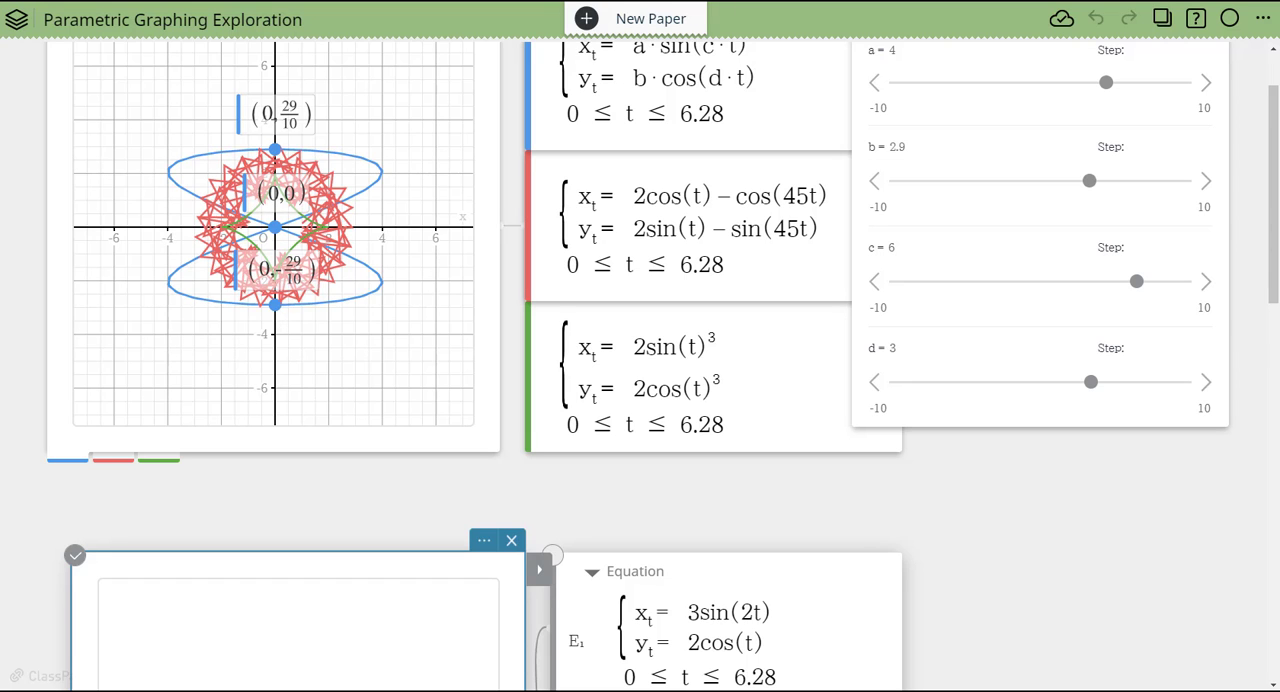
scroll(904, 556, down, 2)
scroll(1037, 374, up, 3)
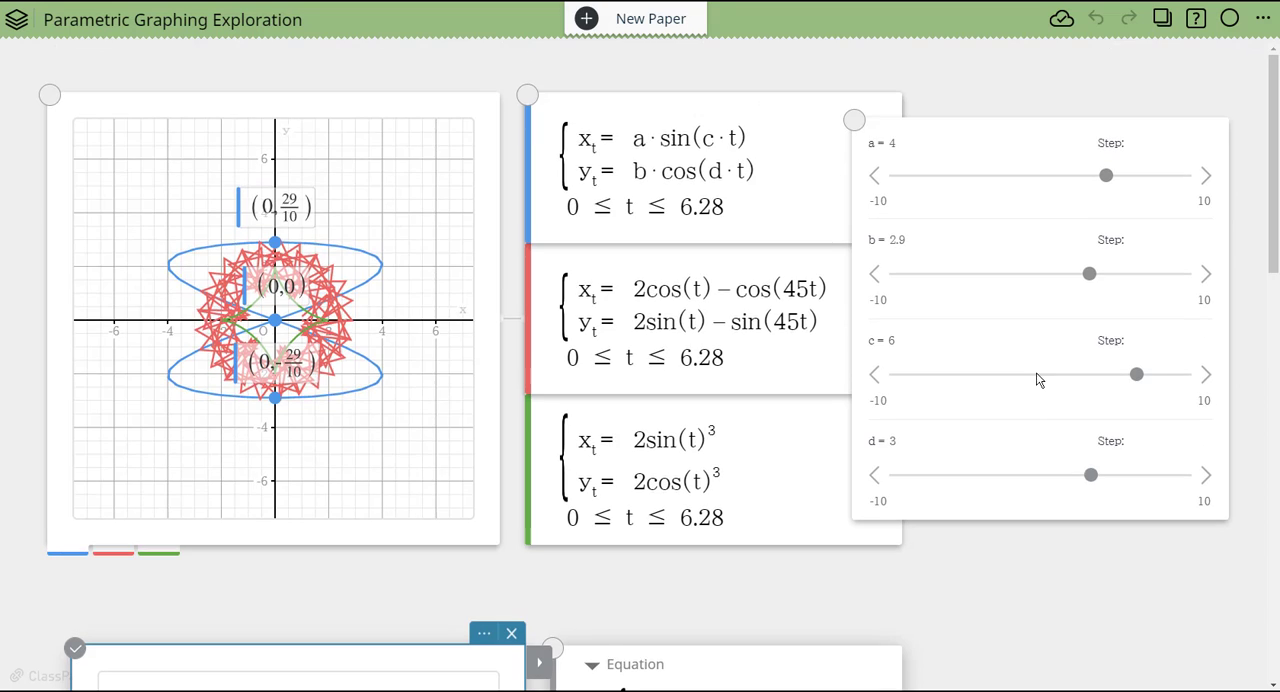
- Replace the x-expression's coefficient in the geometry equation with the variable v, making it v·sin(2t)
scroll(1000, 383, down, 5)
click(690, 345)
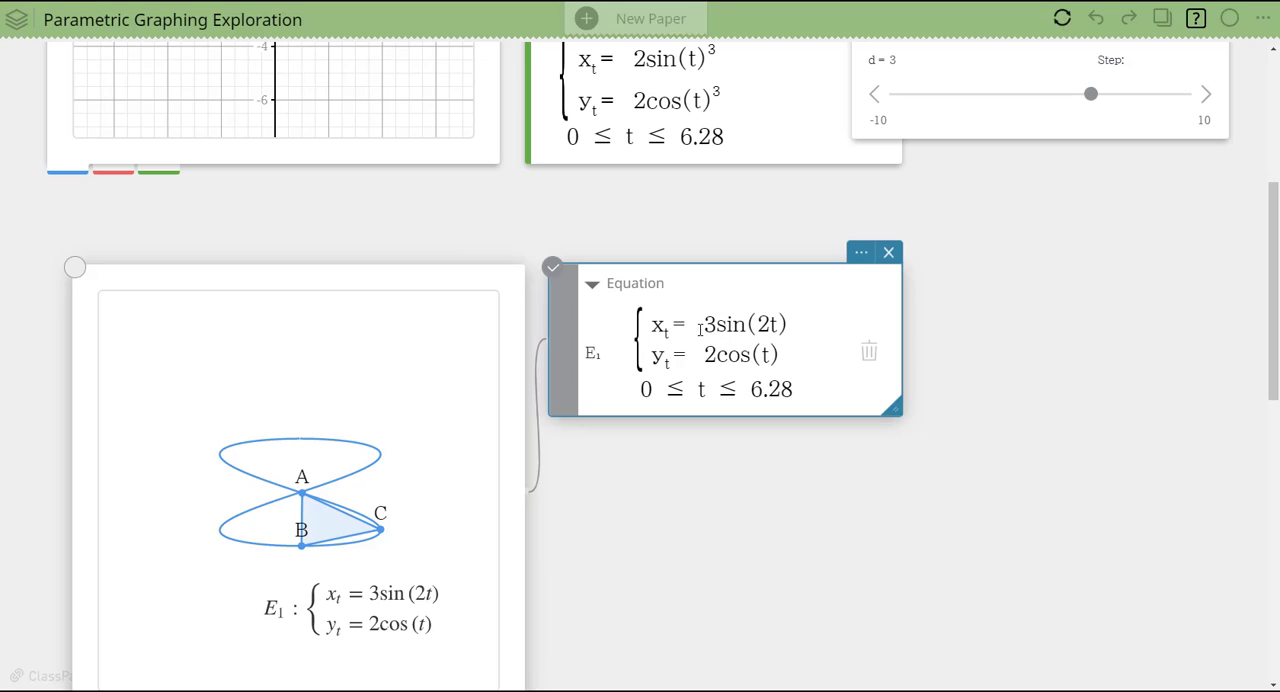
double_click(712, 324)
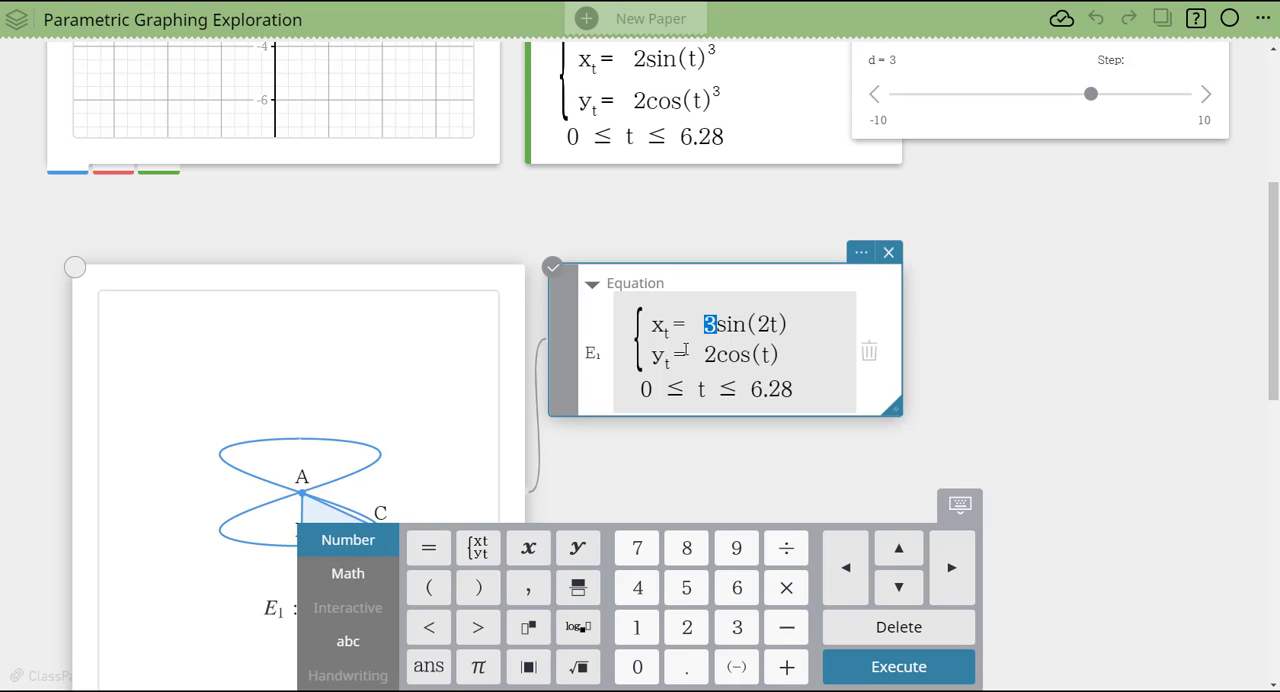
text(v)
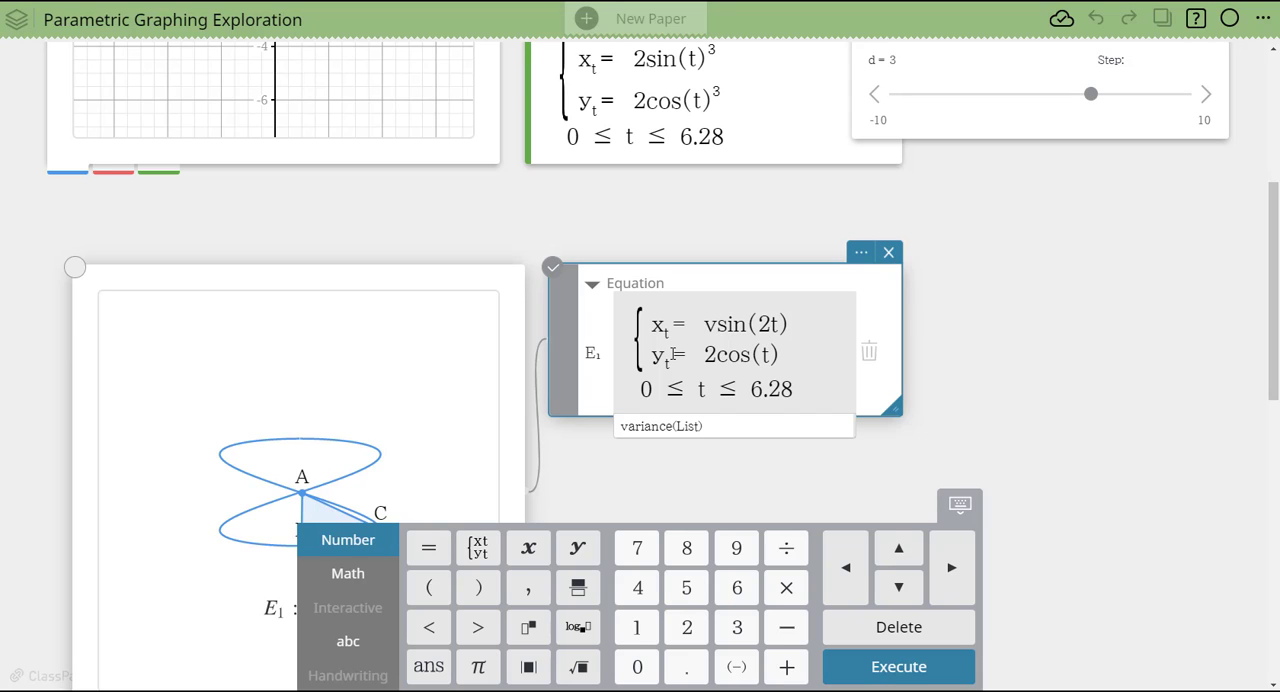
text(*)
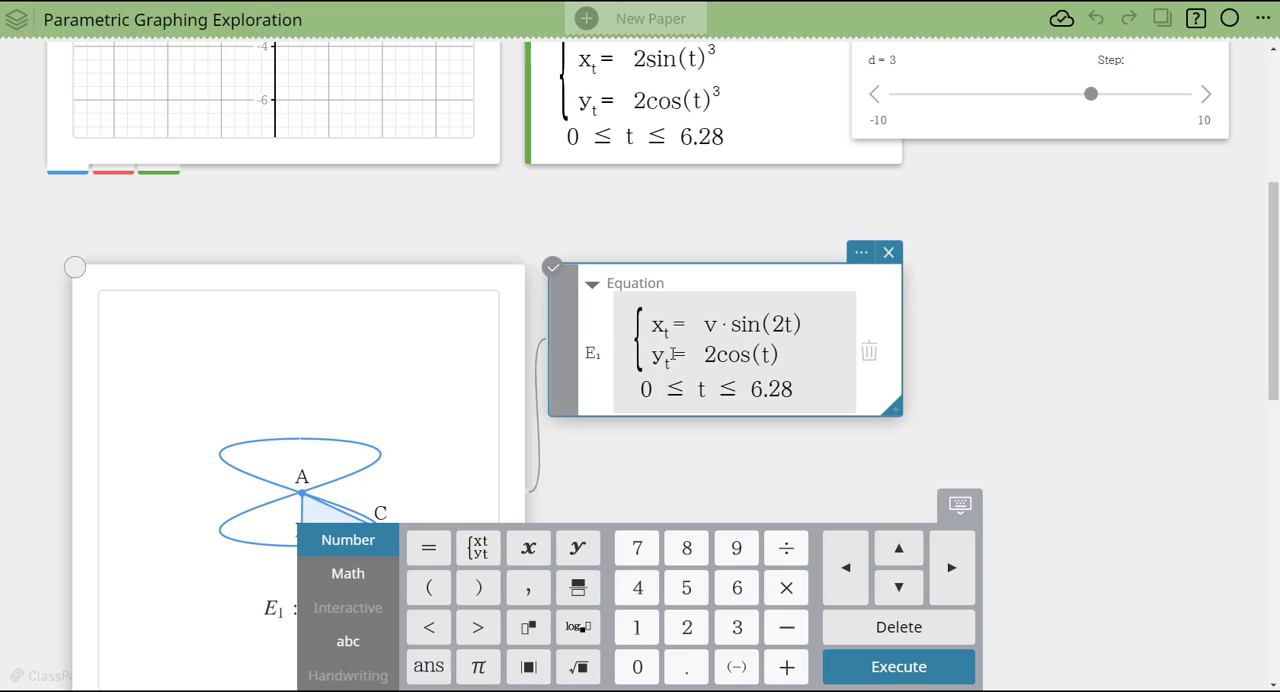
- Replace the y-expression's coefficient with the variable r, making it r·cos(t), and apply the edited equation
double_click(709, 355)
text(3)
key(BackSpace)
text(t)
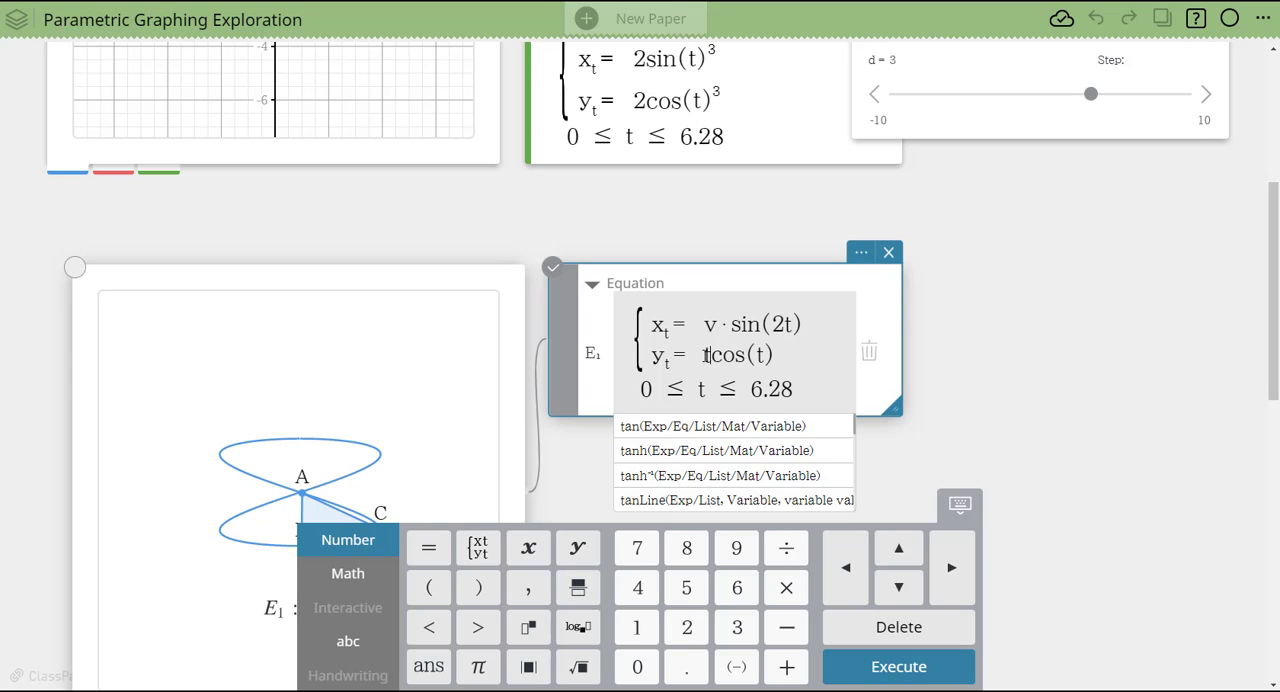
key(BackSpace)
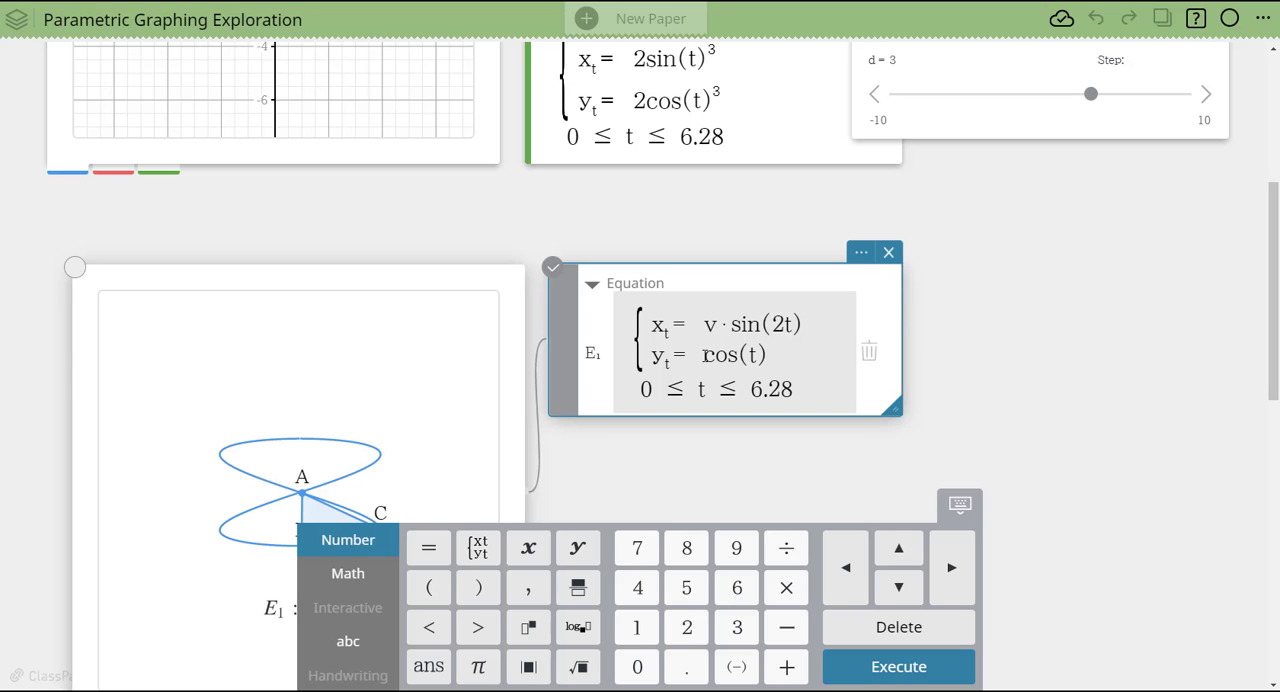
text(r)
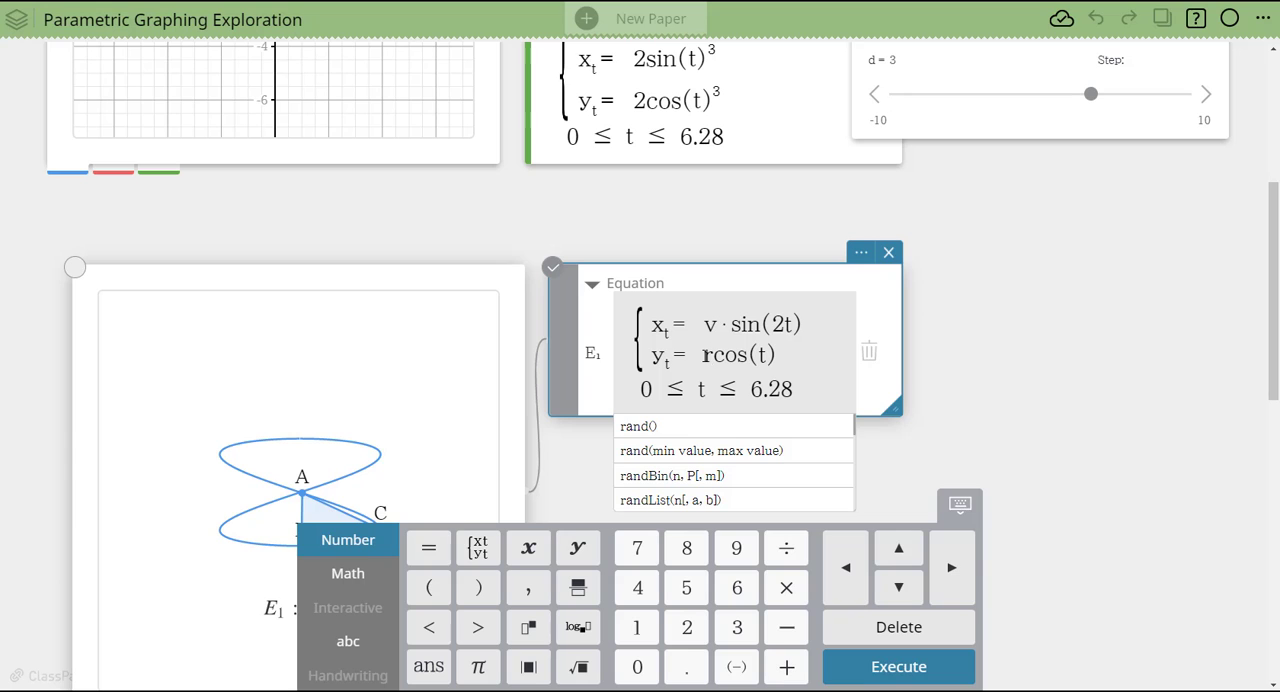
text(*)
key(Return)
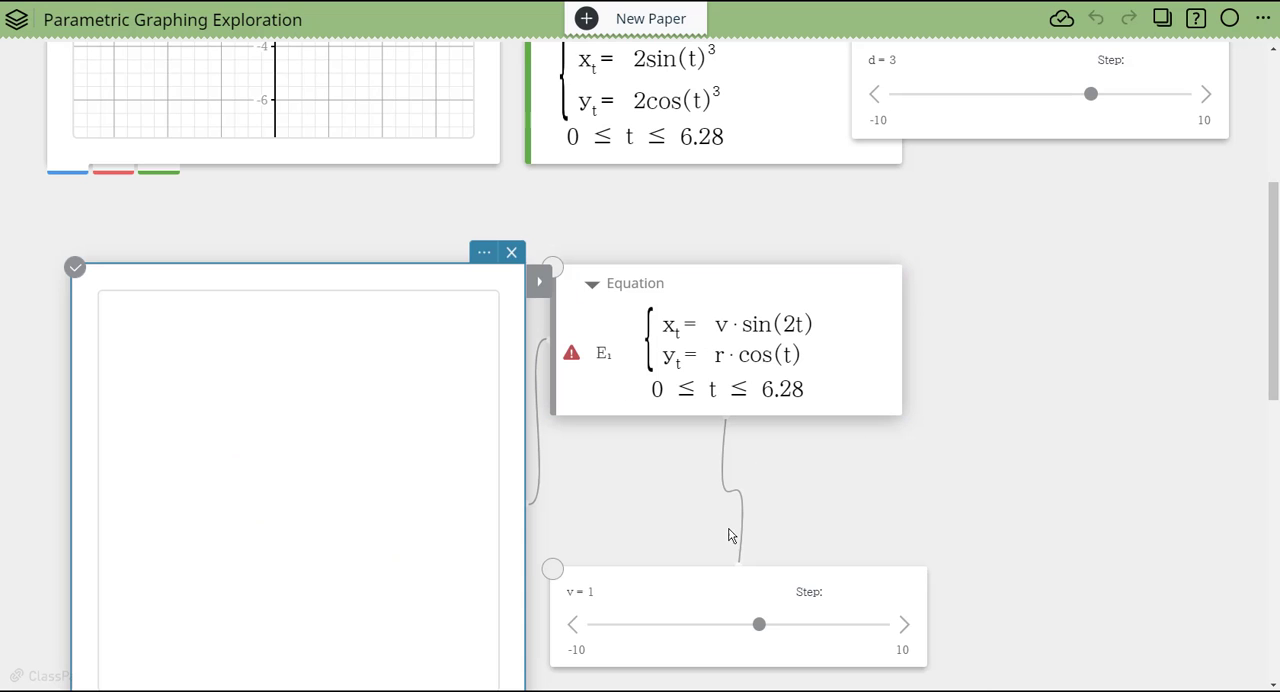
- Move the v slider directly beneath the geometry equation, and change the y-expression to f·cos(t)
drag(697, 595, 749, 466)
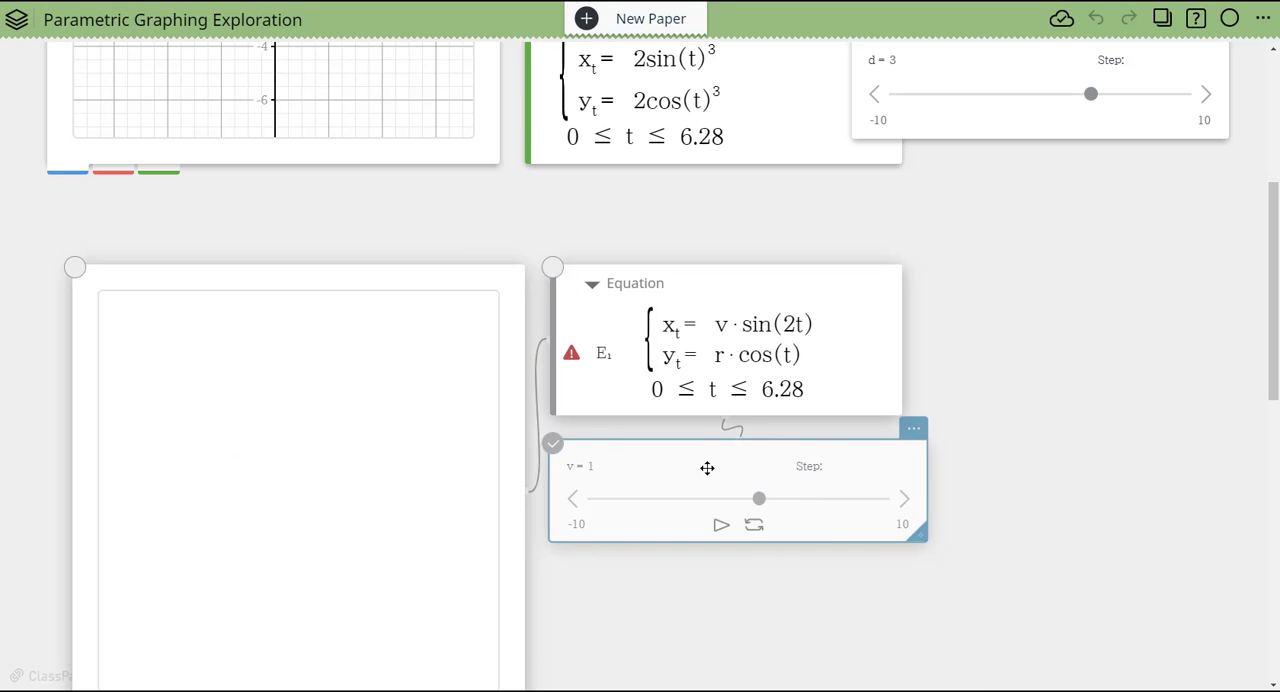
click(728, 365)
double_click(735, 355)
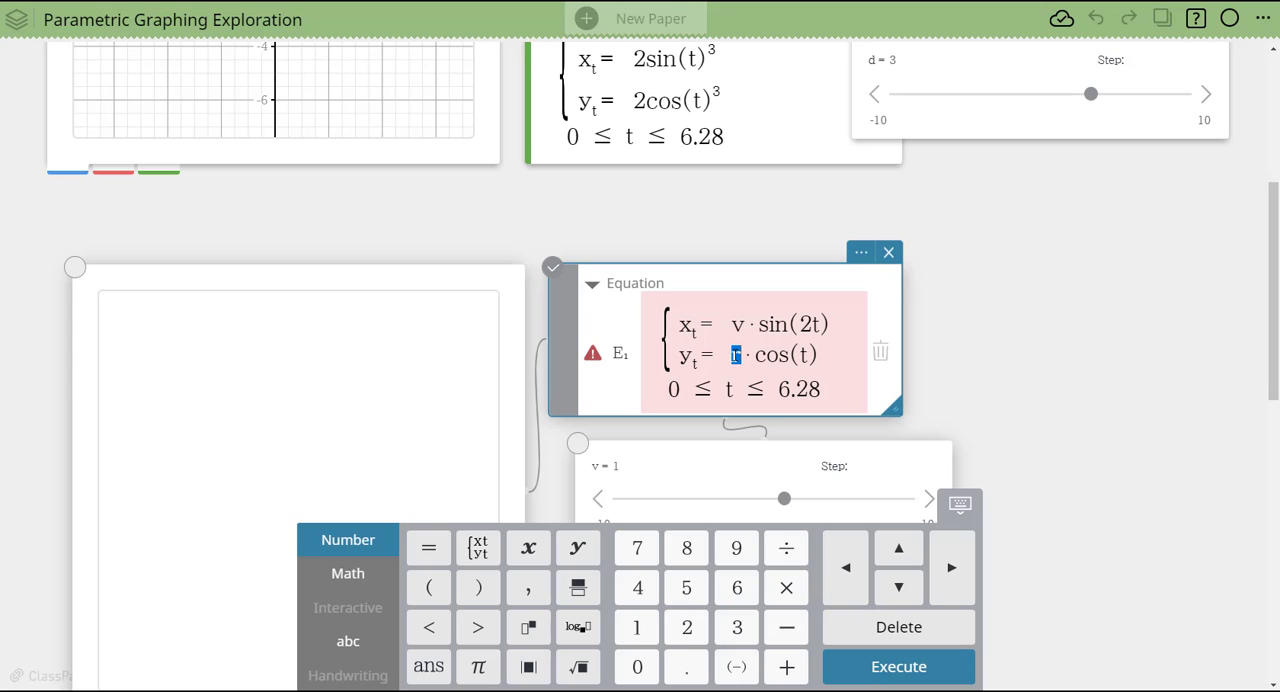
text(e)
key(BackSpace)
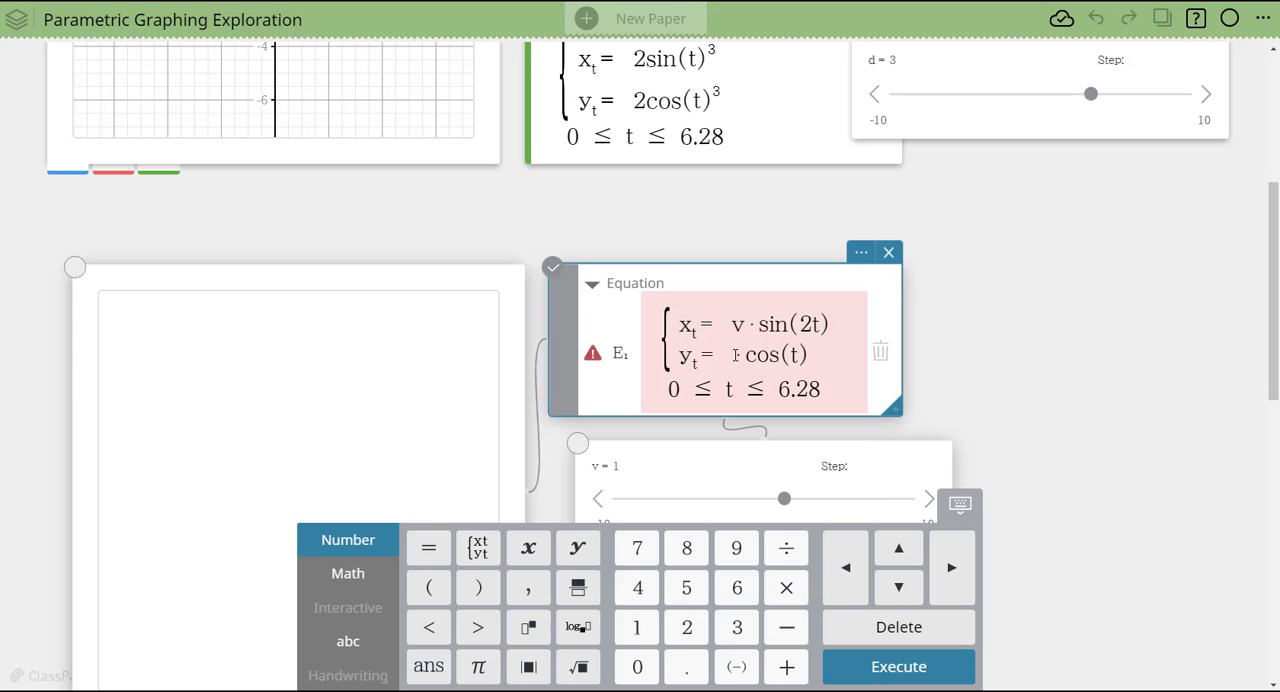
text(f ·)
key(Return)
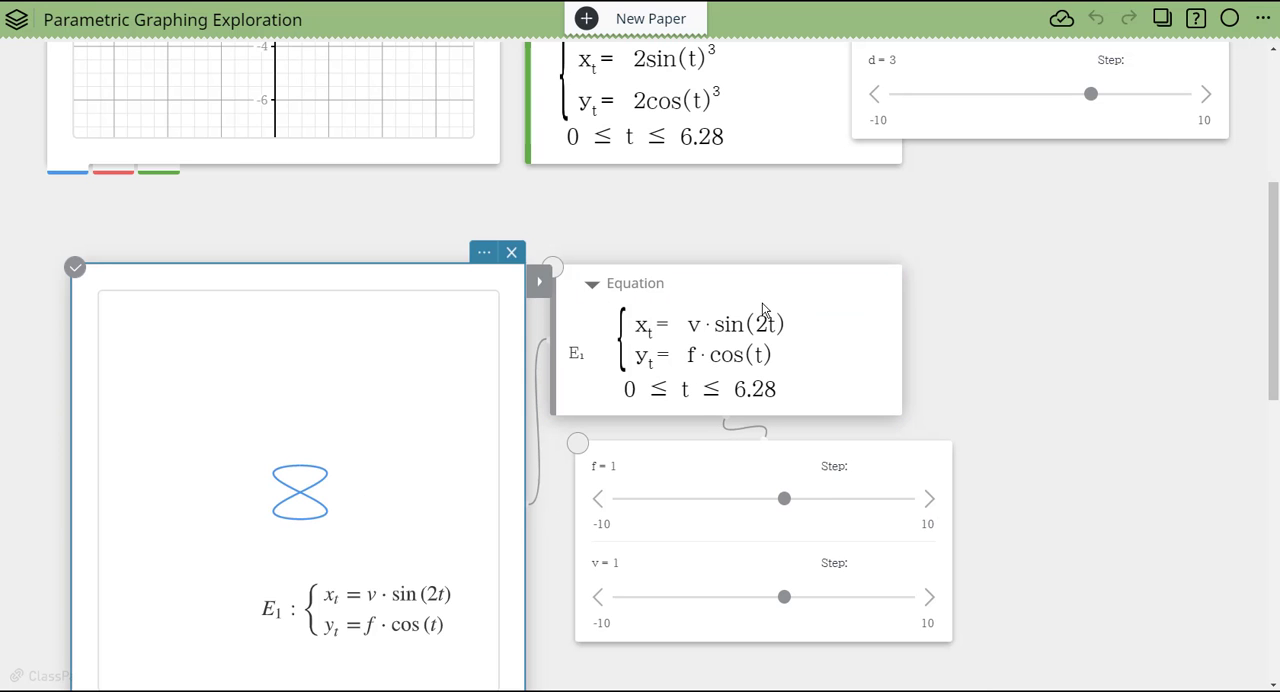
scroll(1104, 268, up, 3)
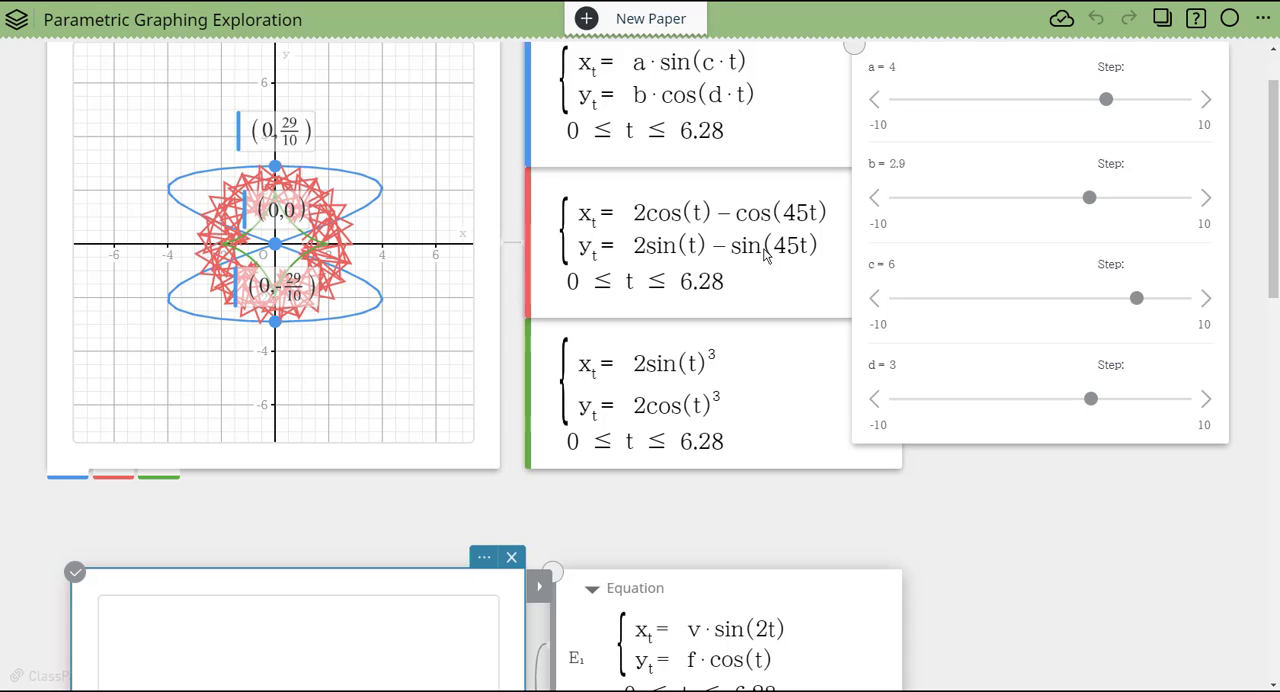
scroll(963, 392, down, 5)
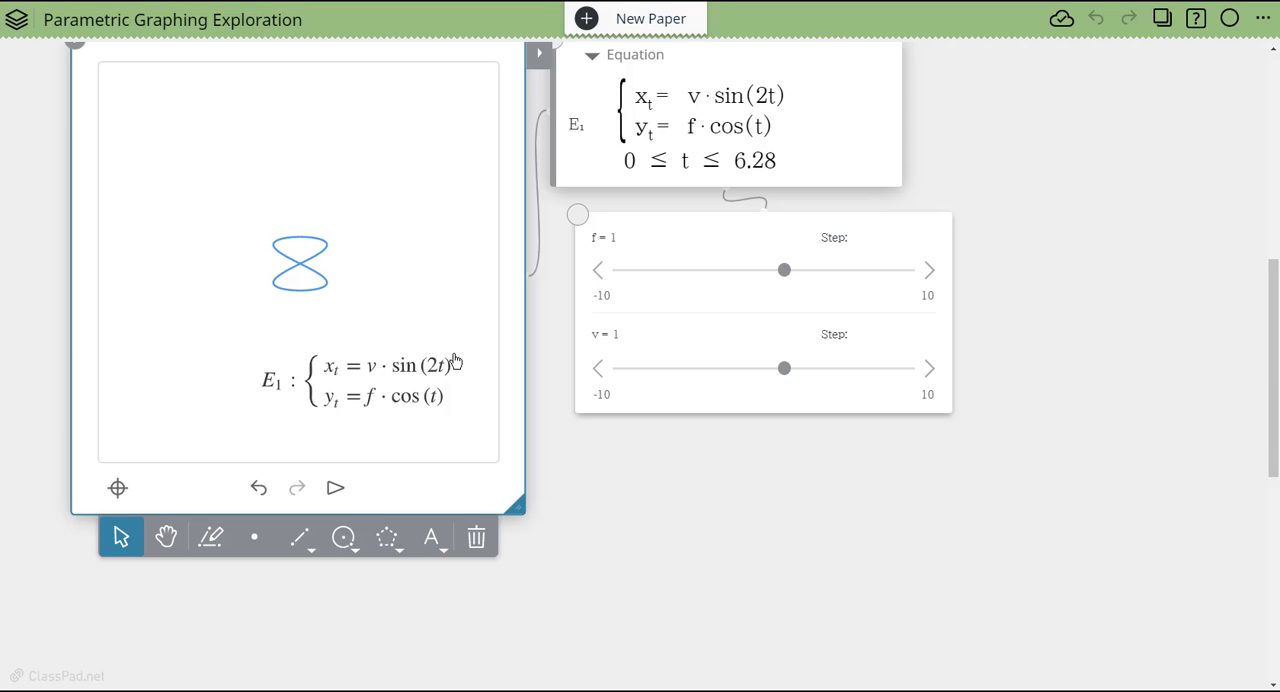
- Hide the equation measurement displayed beneath the figure-eight parametric curve in the geometry window
scroll(480, 330, up, 5)
scroll(1136, 220, down, 6)
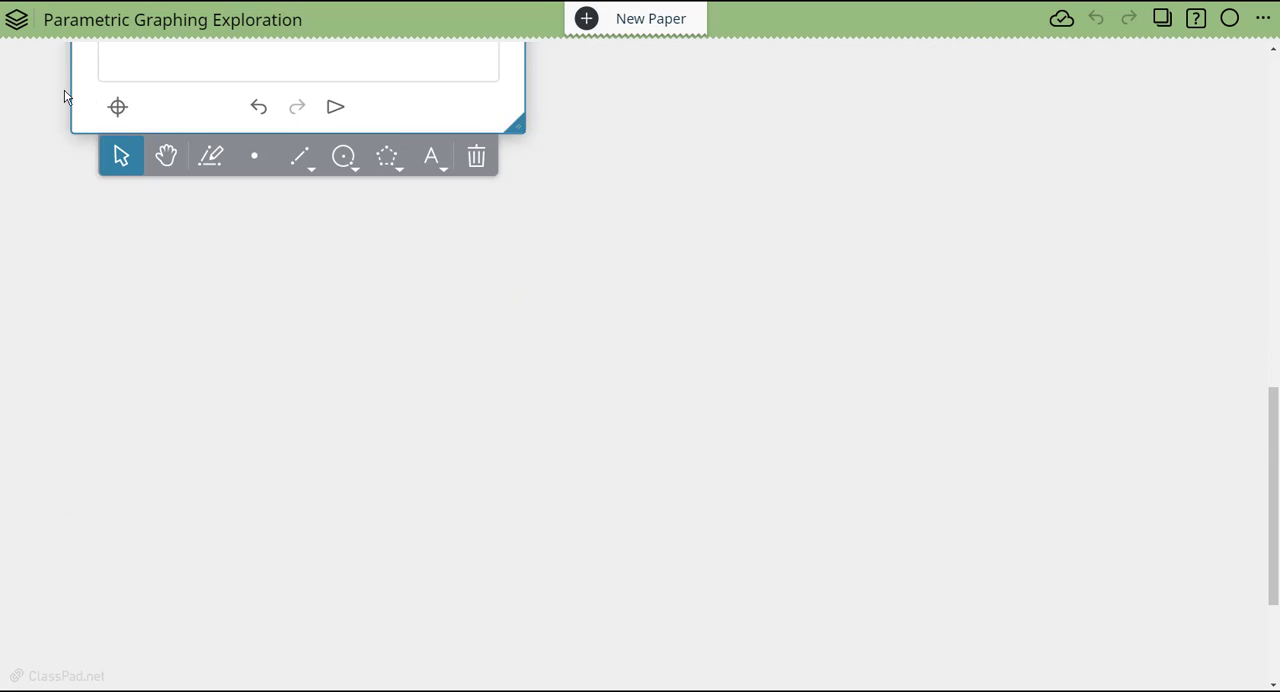
scroll(770, 262, up, 3)
scroll(770, 262, up, 5)
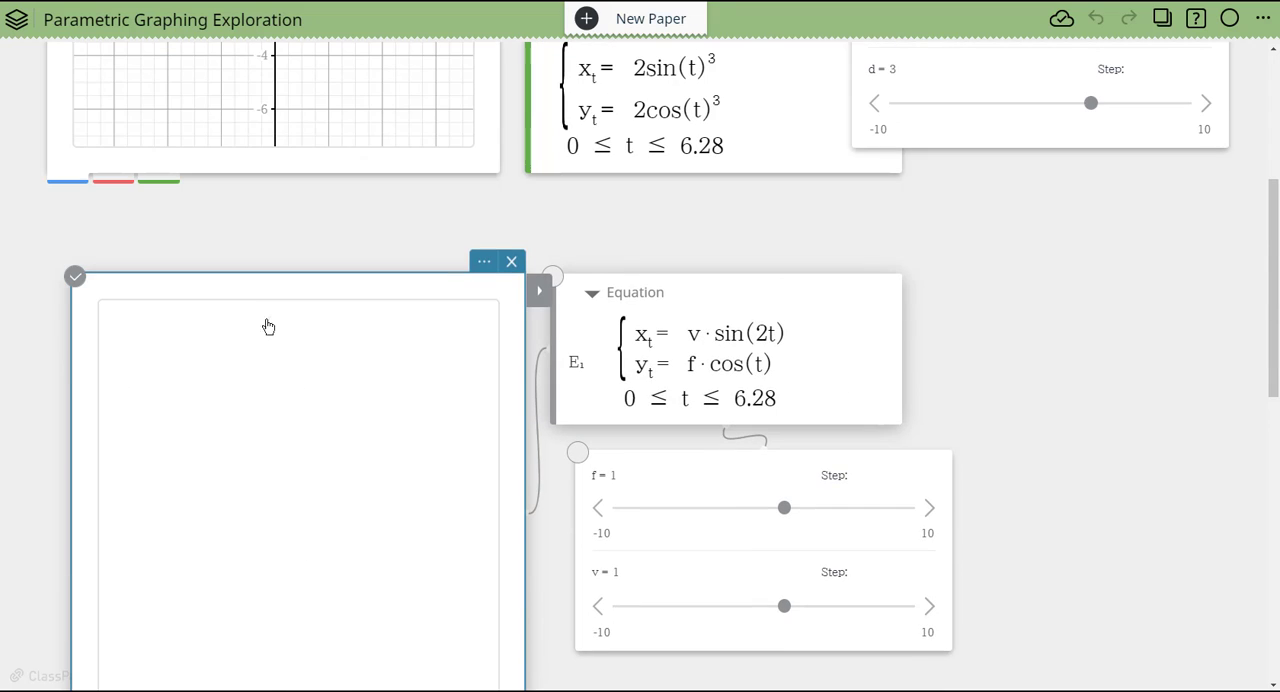
scroll(307, 465, up, 5)
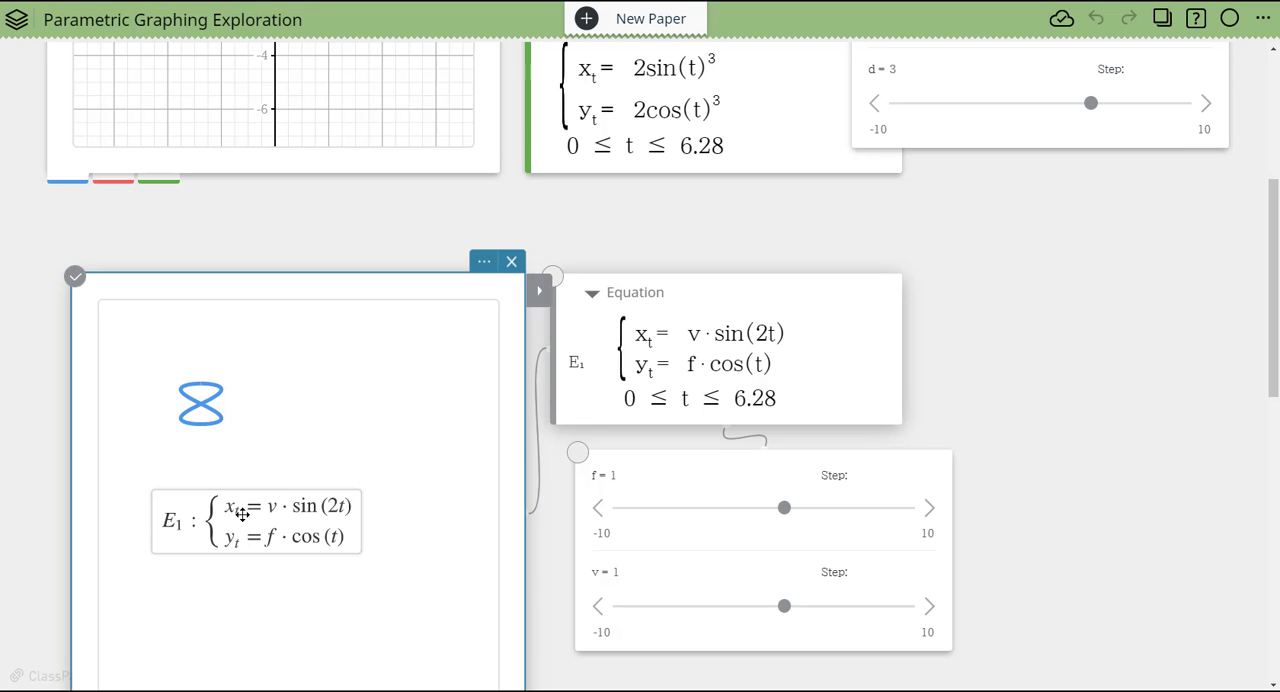
click(539, 291)
mouse_move(566, 497)
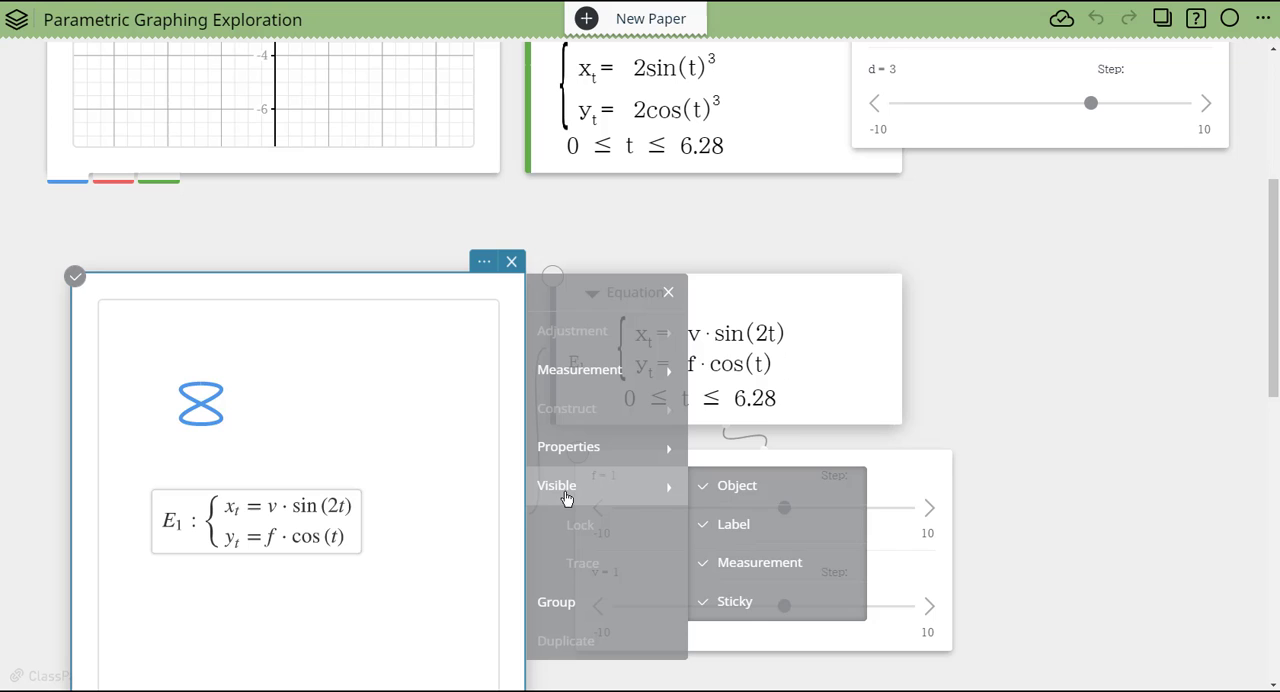
click(759, 563)
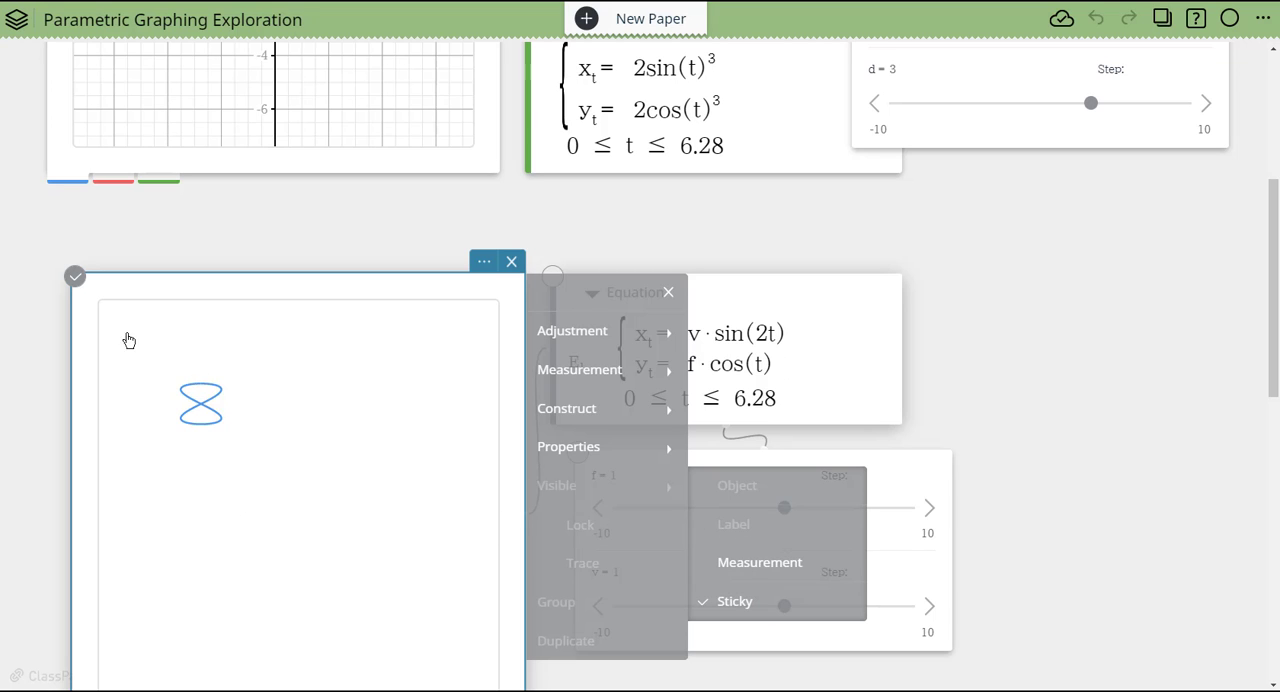
- Move the figure-eight curve down and to the right, offsetting its equation by about +3.37 in x and −3.72 in y
drag(228, 423, 290, 496)
scroll(969, 352, up, 3)
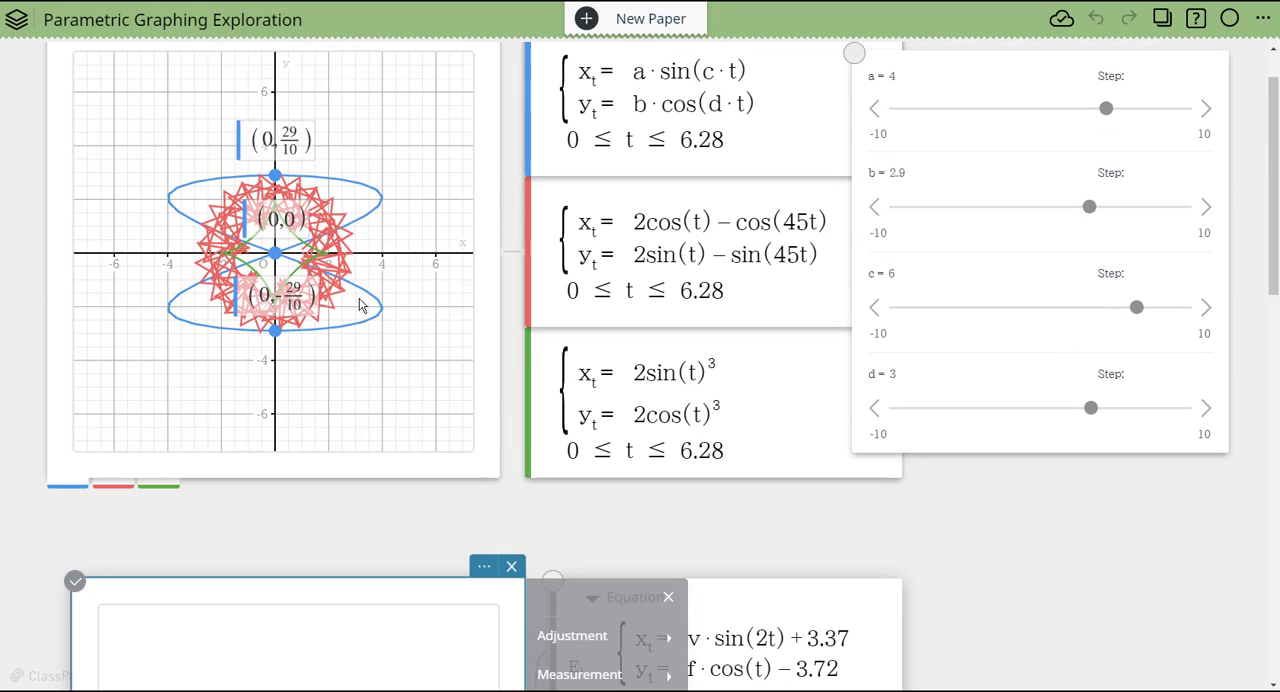
scroll(989, 446, up, 1)
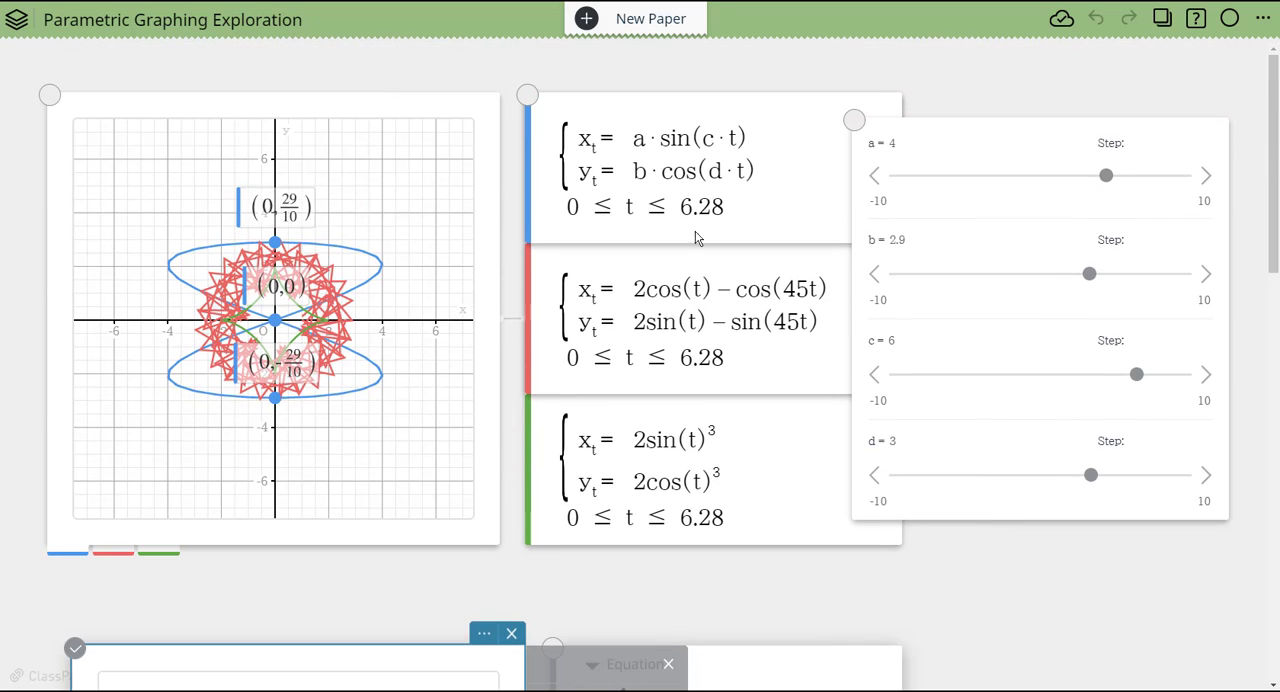